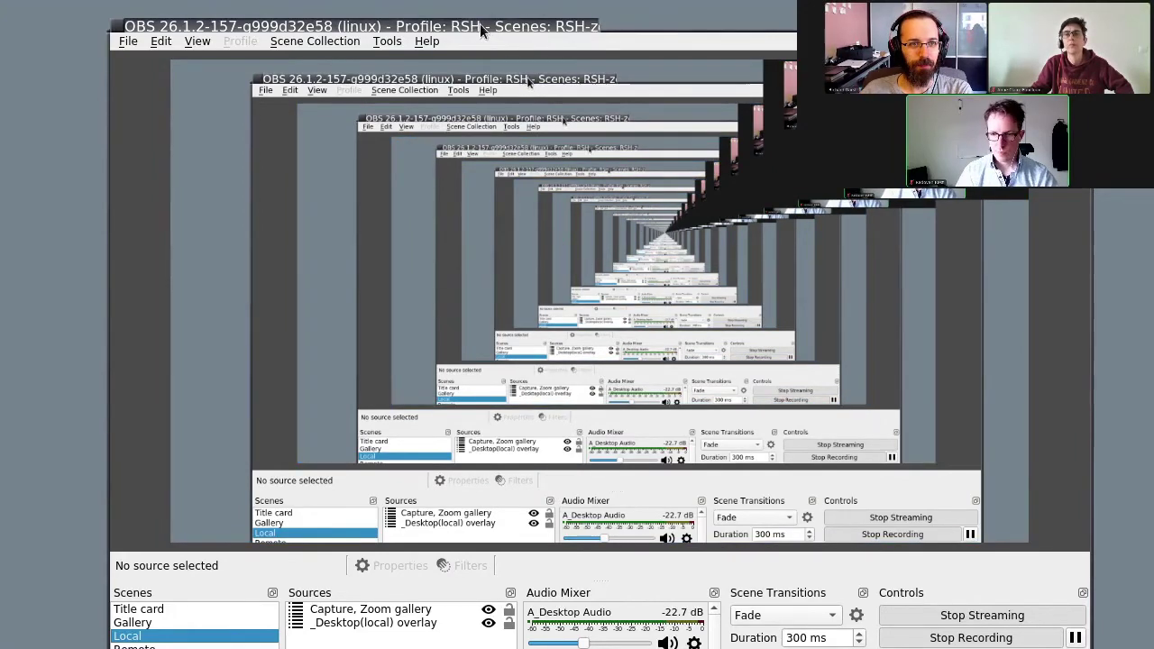
Reposition and shorten the OBS window so the whole window fits inside the captured screen area
left_click_drag(482, 27, 432, 19)
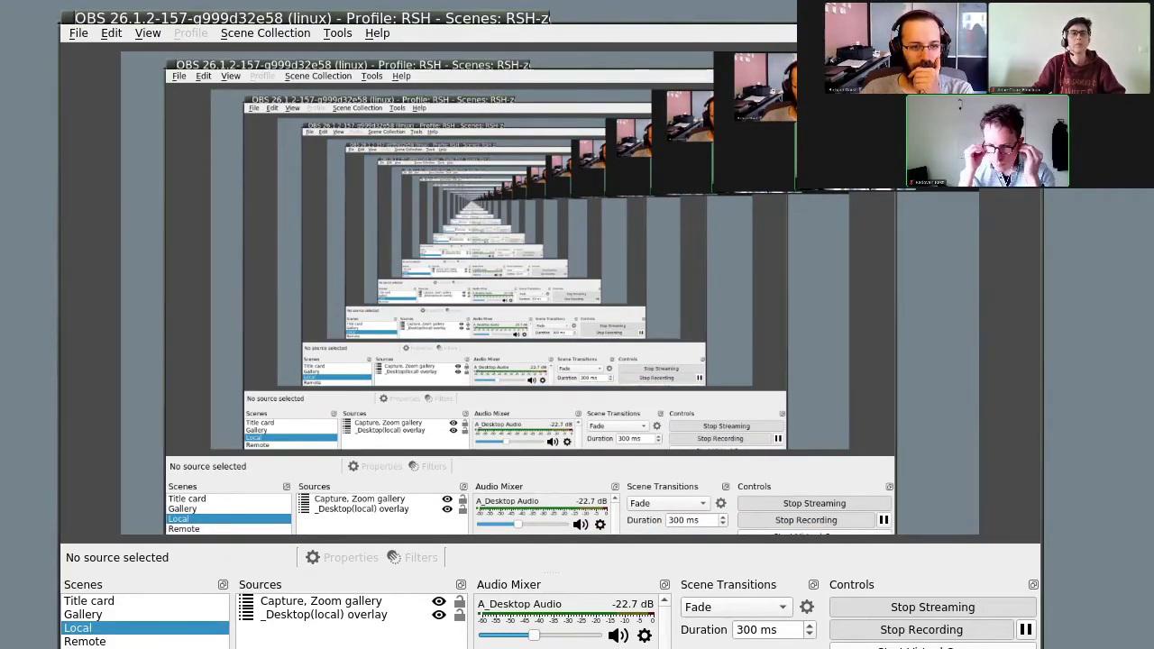
left_click_drag(550, 648, 512, 612)
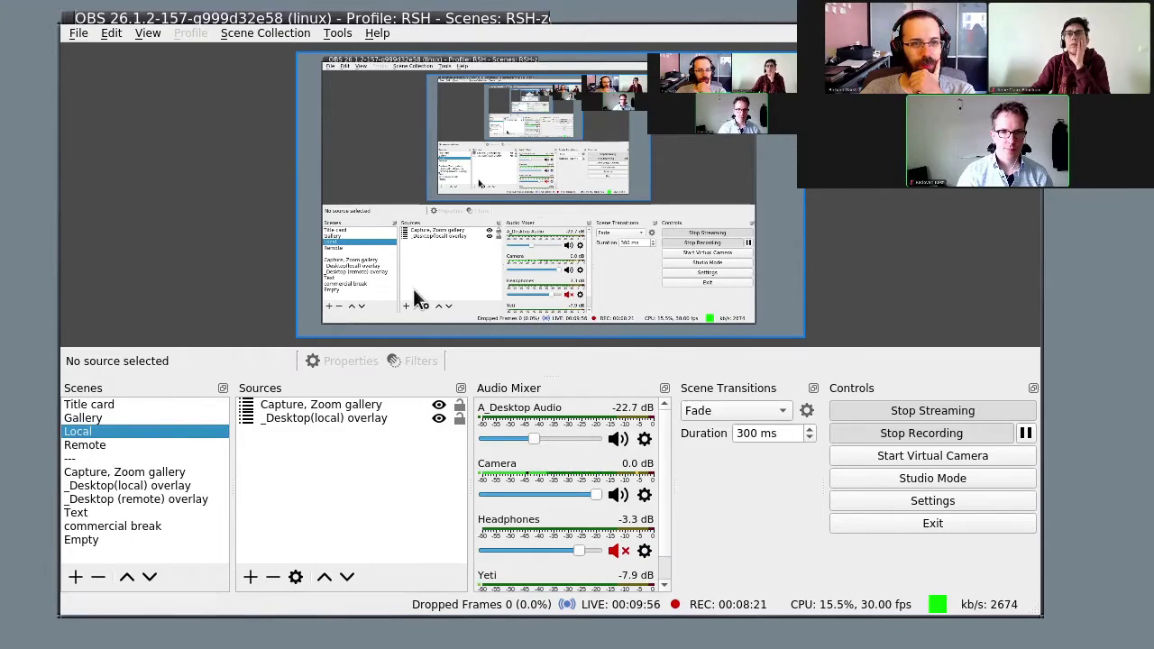
Switch the live scene to Title card, back to Local, on to Gallery, and back to Local
left_click(107, 404)
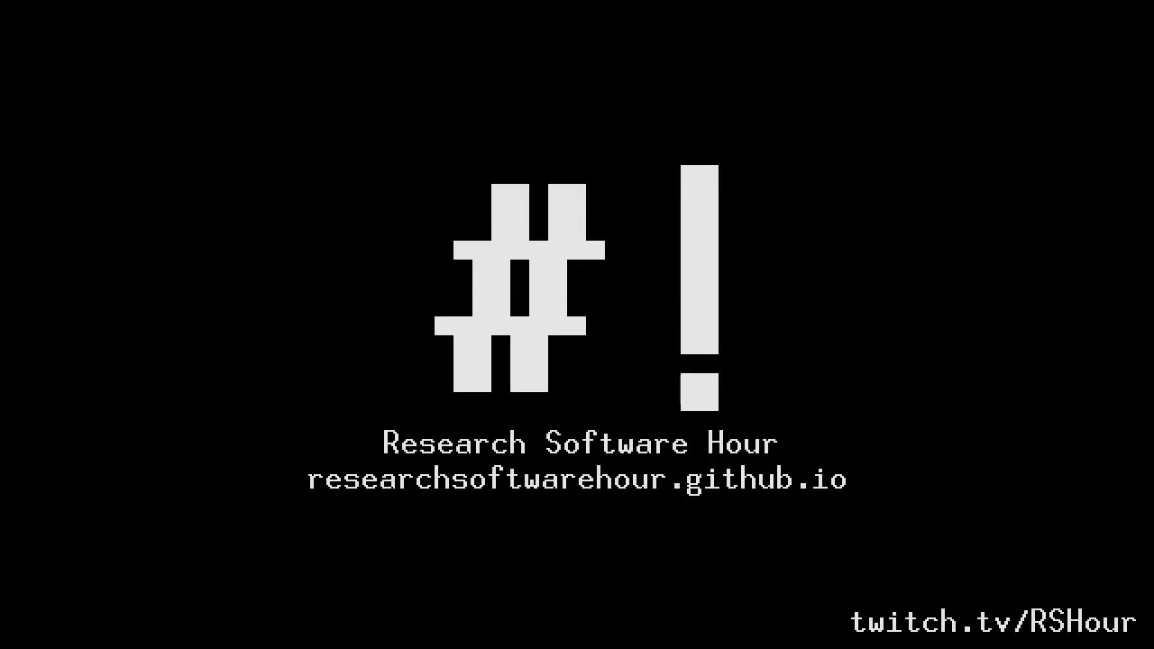
left_click(106, 431)
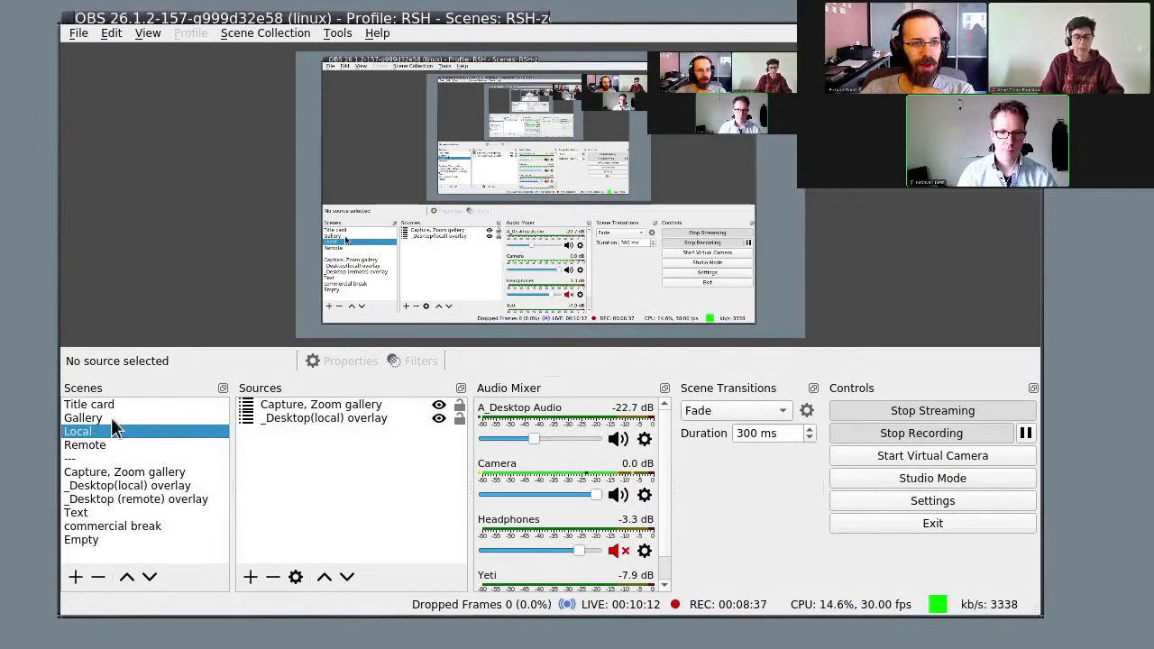
left_click(114, 417)
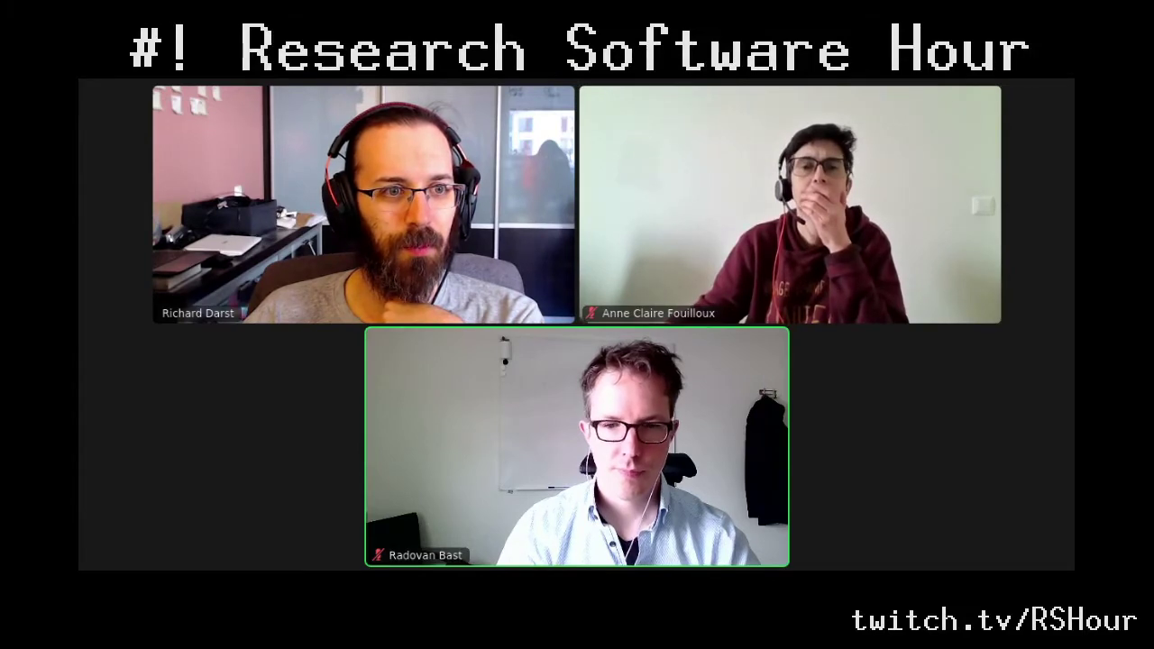
left_click(113, 432)
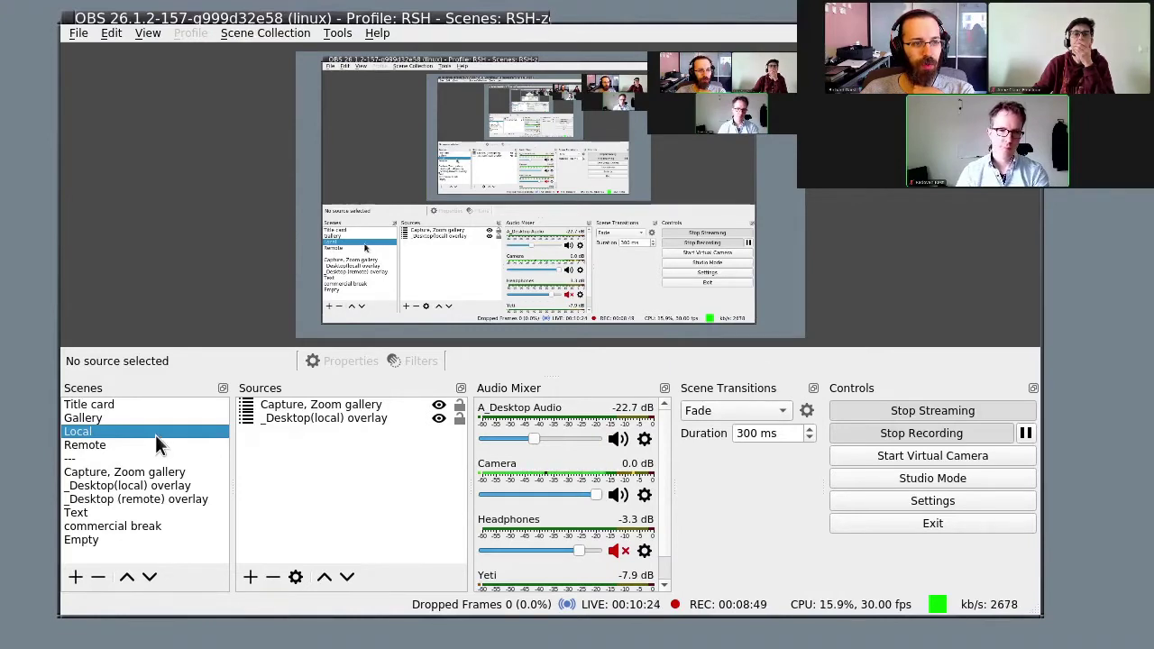
Select each source of the Local scene in turn, then hide and show the _Desktop(local) overlay source
left_click(370, 406)
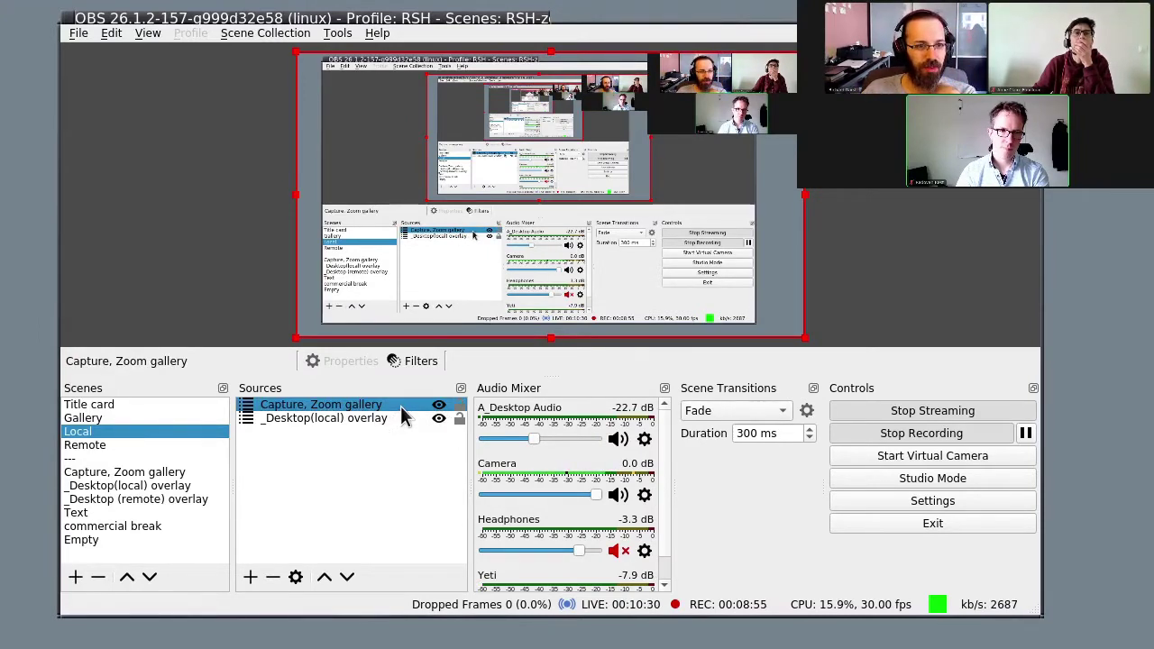
left_click(384, 421)
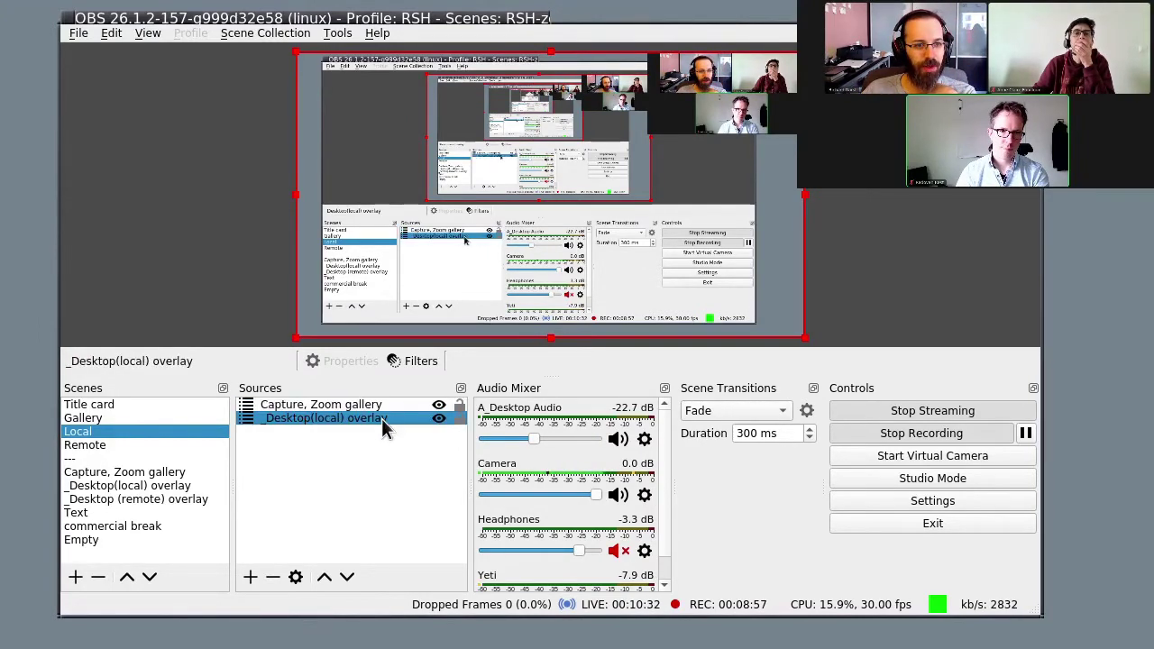
left_click(438, 419)
left_click(438, 415)
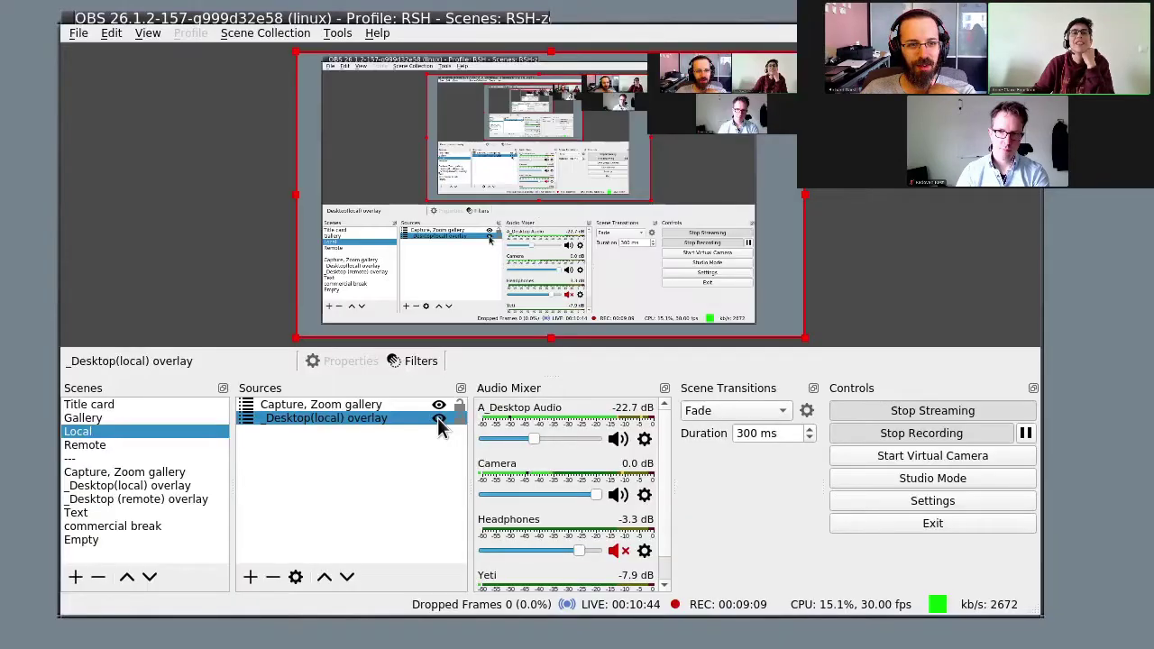
Hide, show and hide again the Capture, Zoom gallery source in the Local scene
left_click(439, 407)
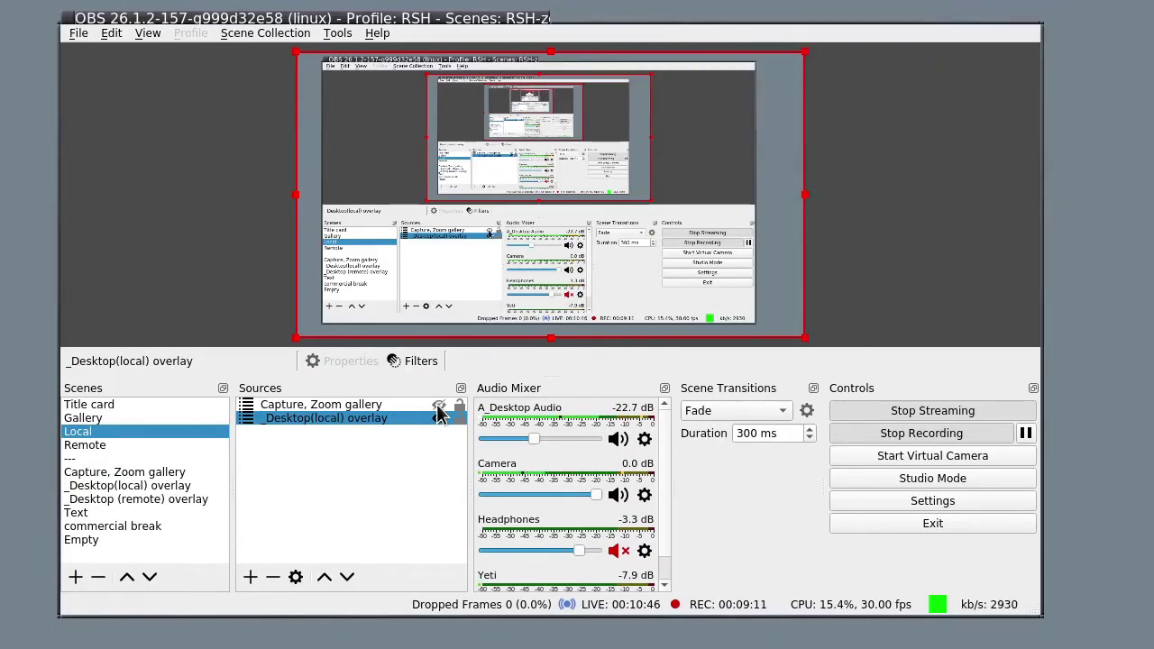
left_click(439, 408)
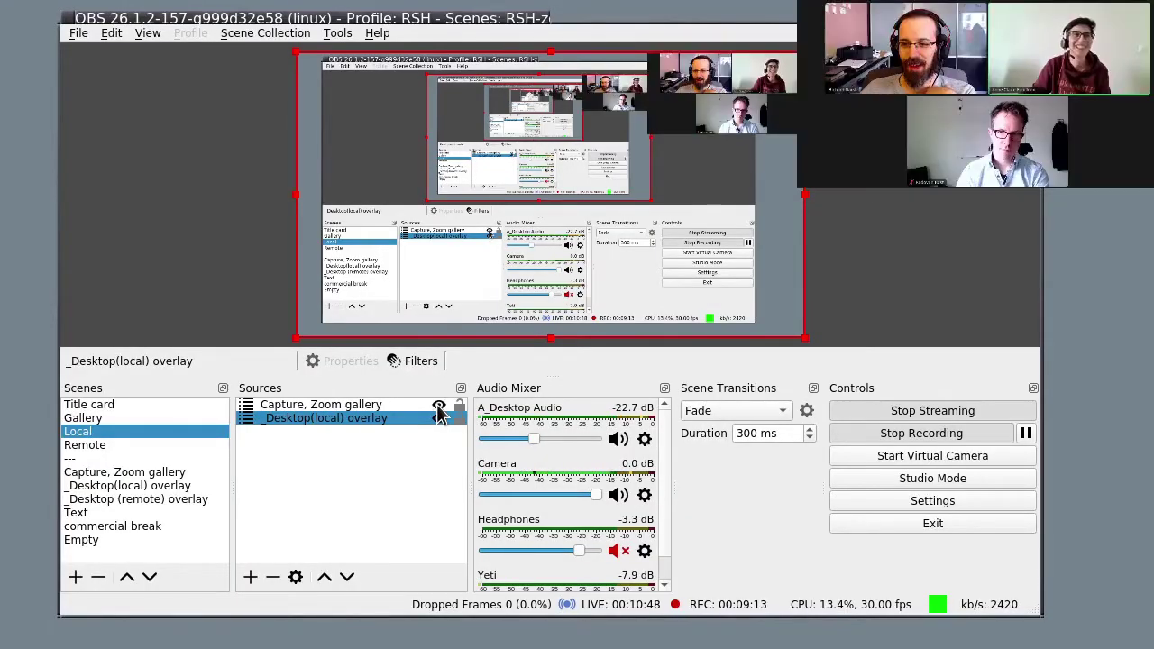
left_click(438, 408)
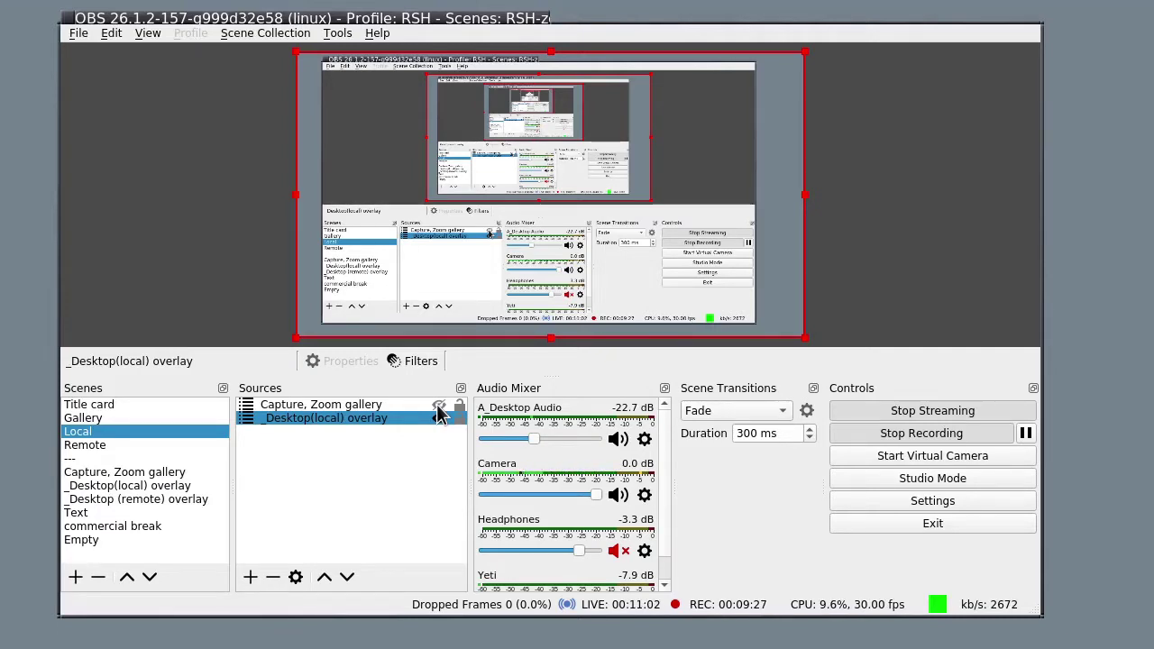
left_click(815, 211)
left_click(804, 211)
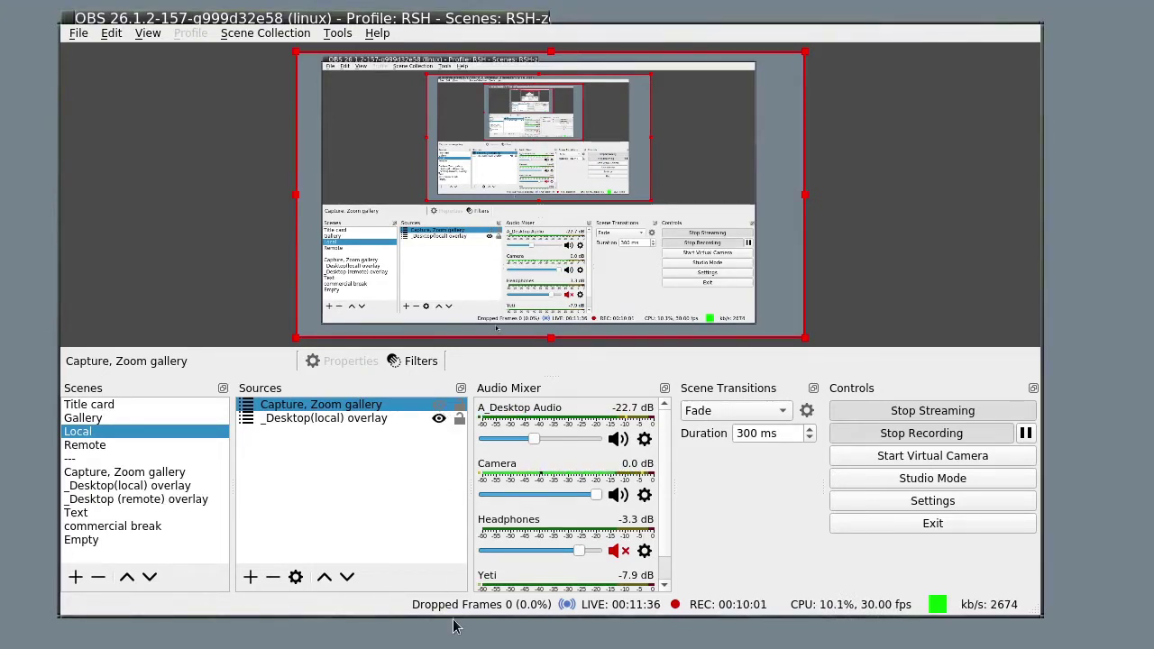
Make the OBS window taller and turn the Capture, Zoom gallery source's visibility back on
left_click_drag(453, 625, 454, 648)
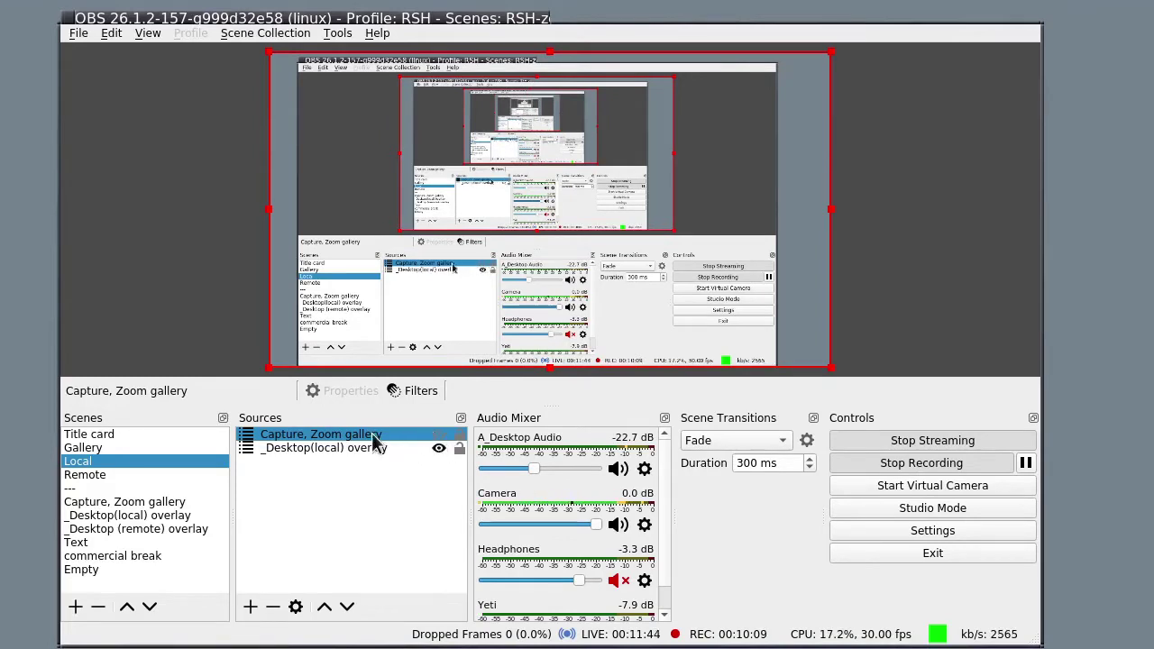
left_click(438, 437)
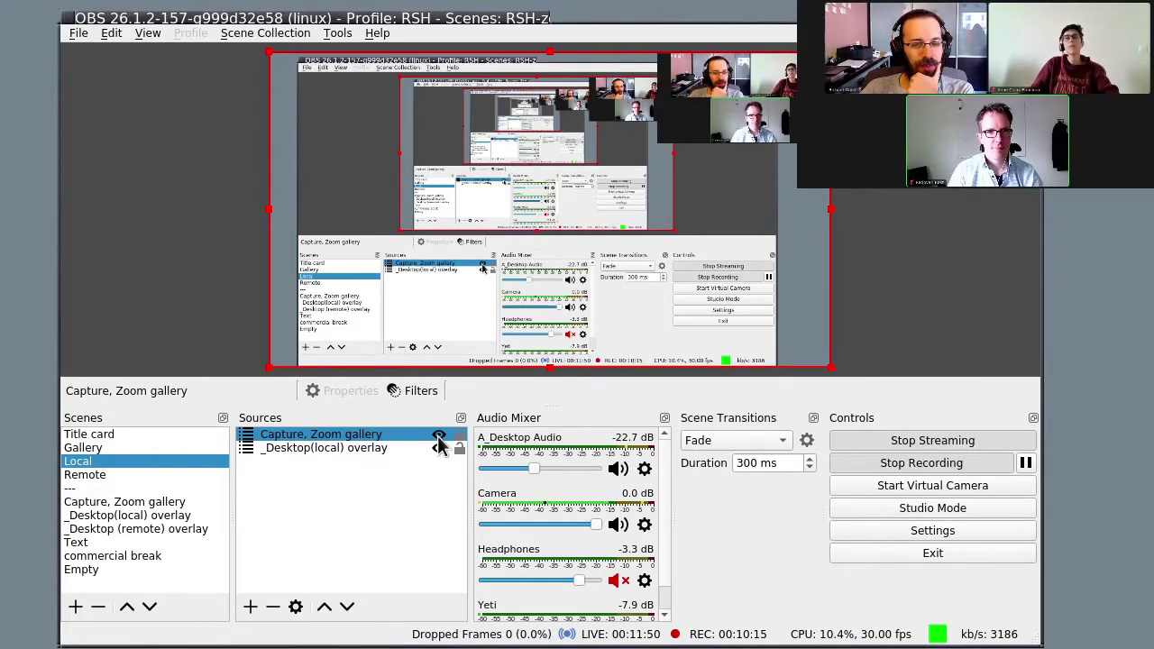
left_click(438, 436)
left_click(438, 436)
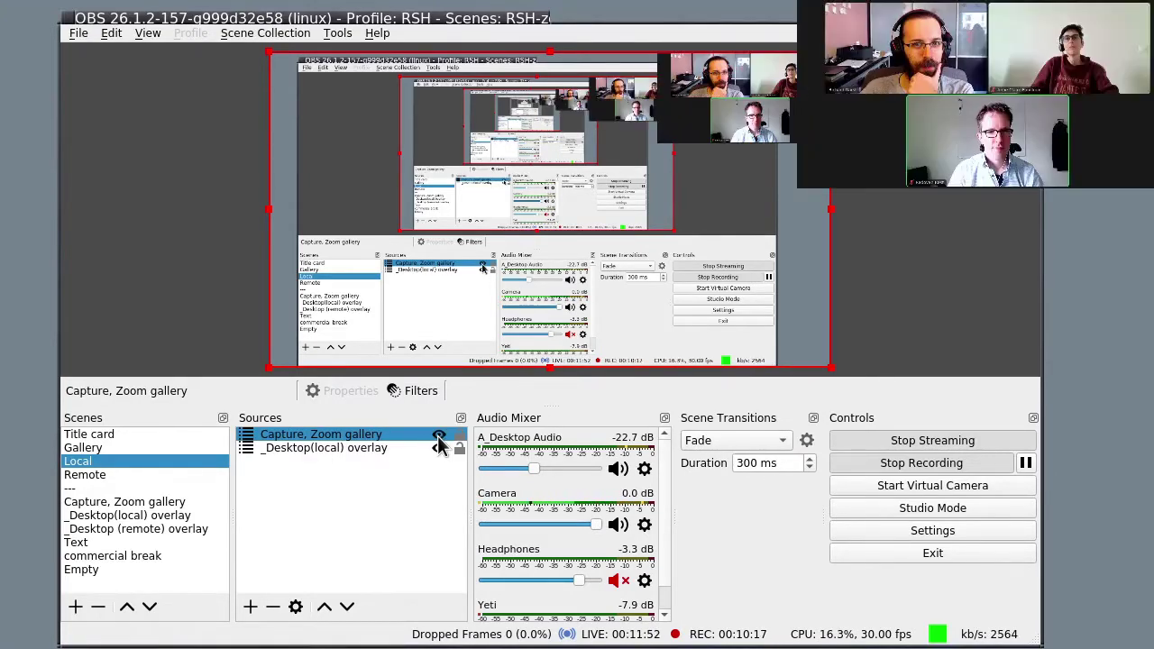
Try to move the Zoom gallery image within the Local scene's preview
left_click(771, 118)
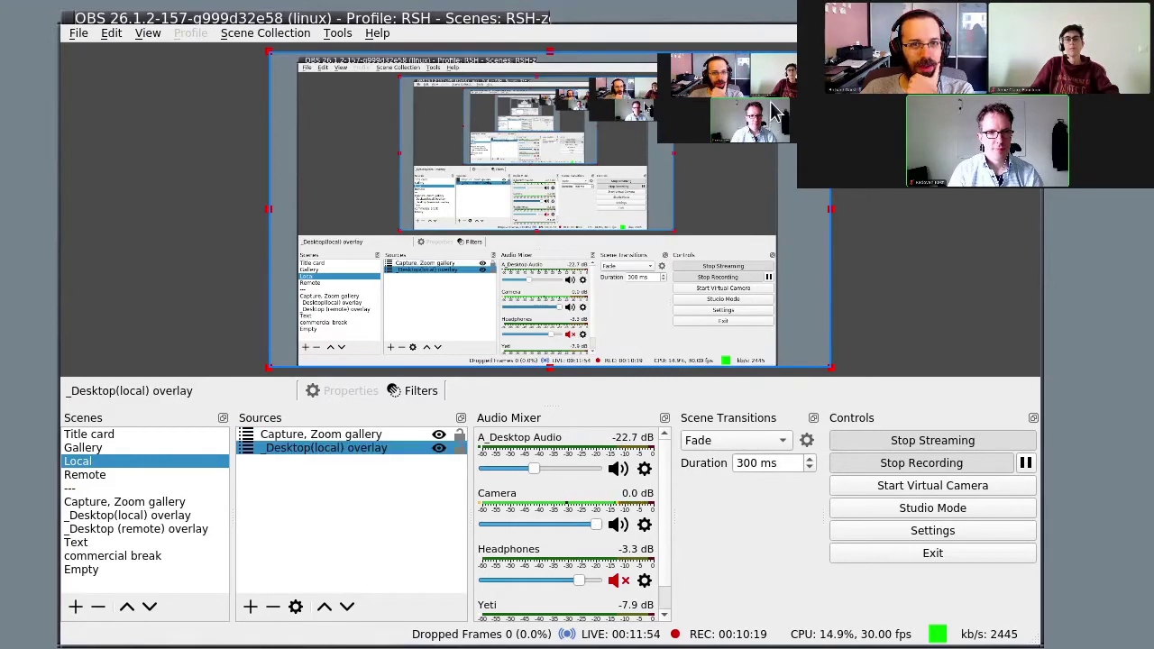
left_click_drag(769, 109, 830, 96)
left_click(771, 99)
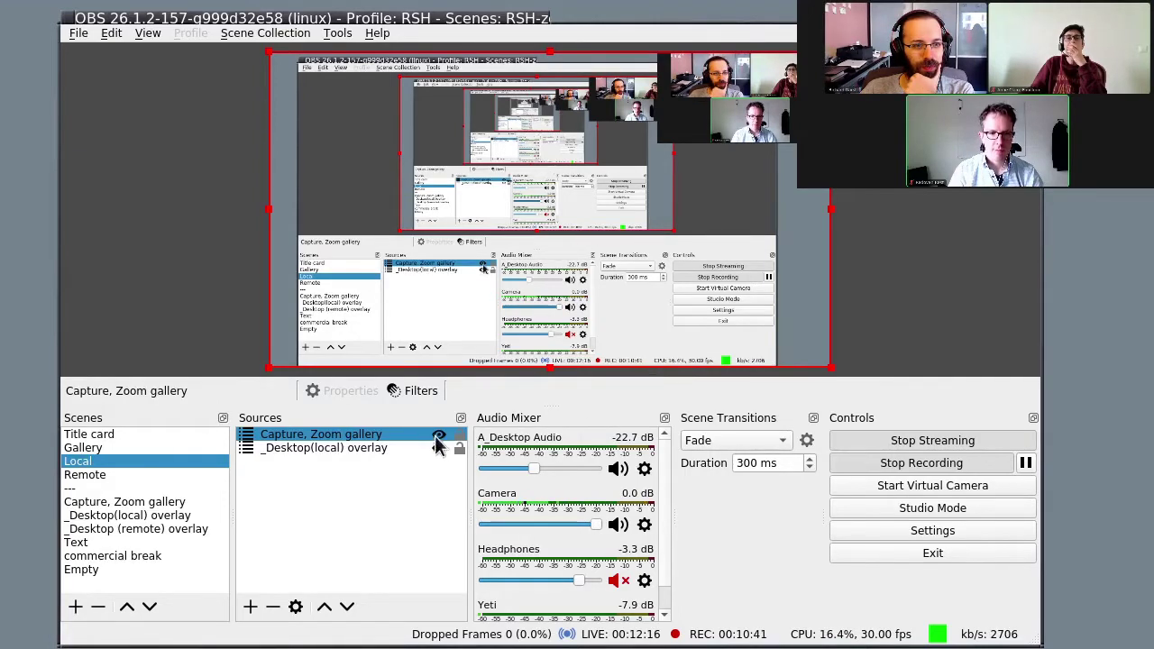
Select the _Desktop(local) overlay source and hide and show it twice
left_click(366, 450)
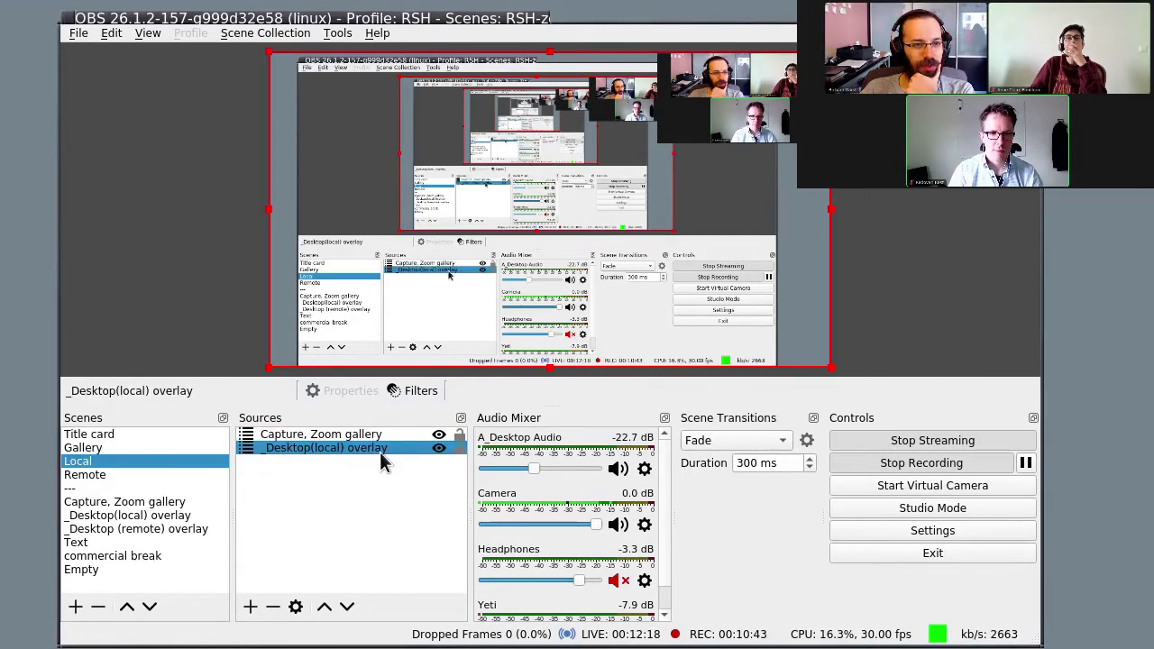
left_click(439, 449)
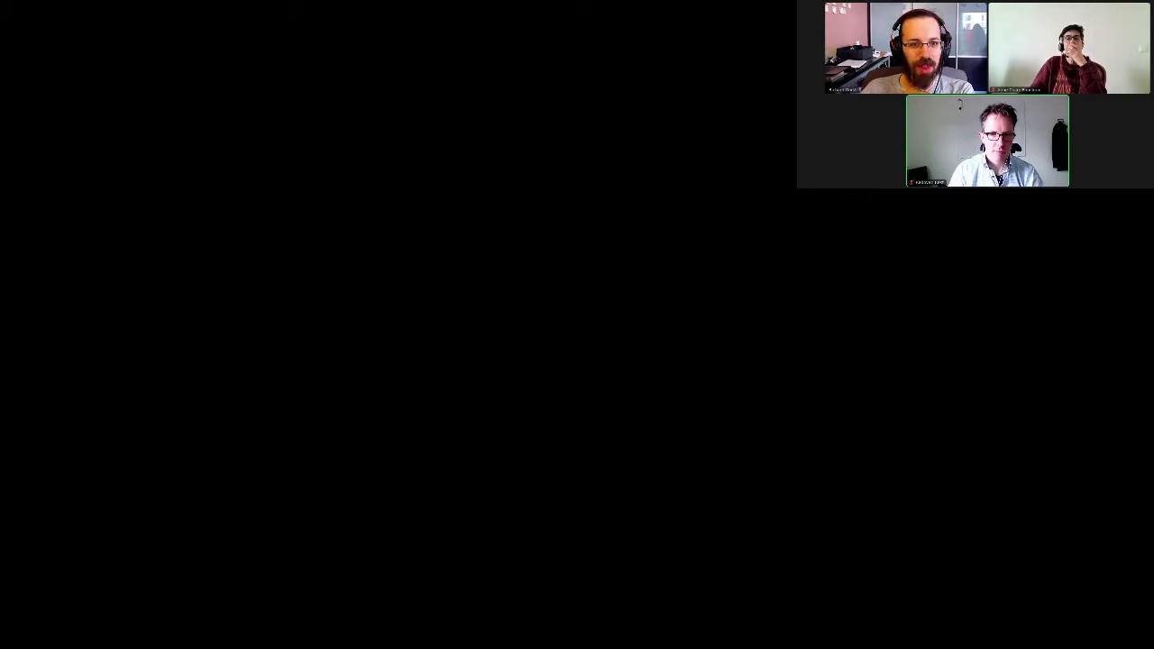
left_click(440, 450)
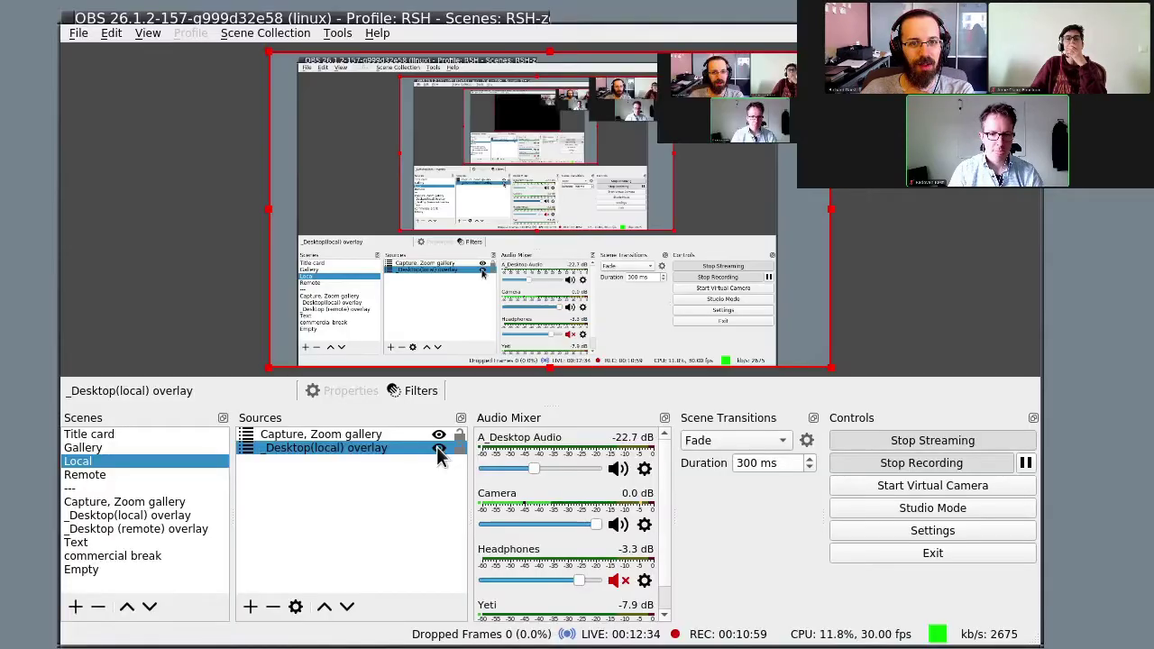
left_click(439, 449)
left_click(438, 449)
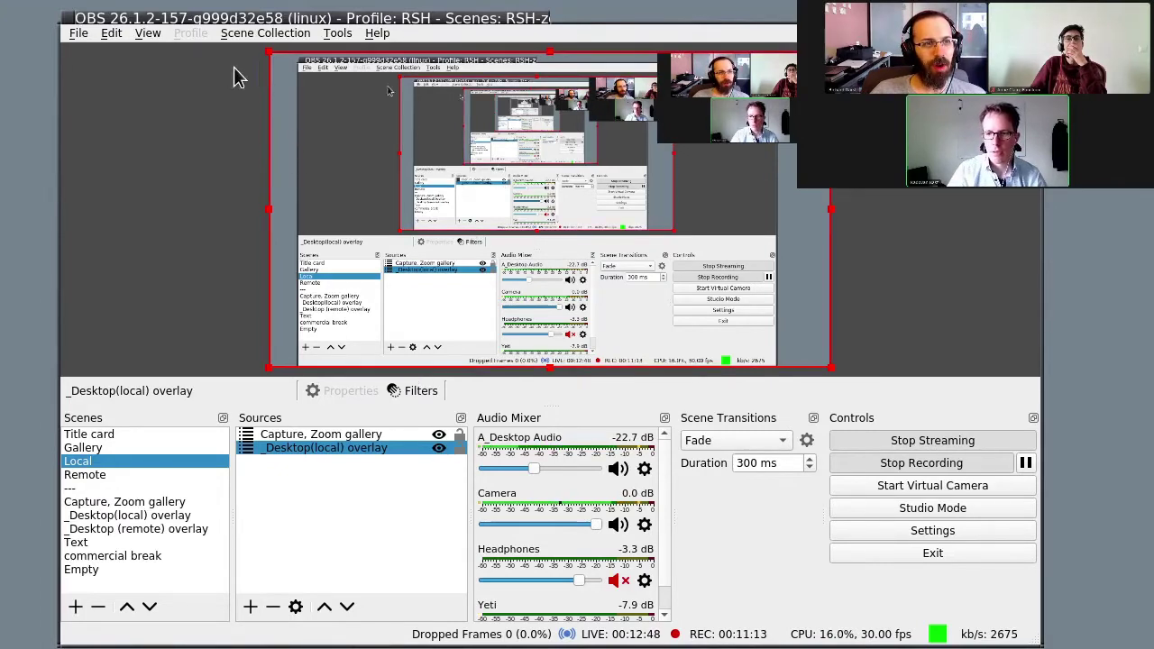
Look over the available scene collections without switching, then clear the source selection in the Local scene
left_click(253, 36)
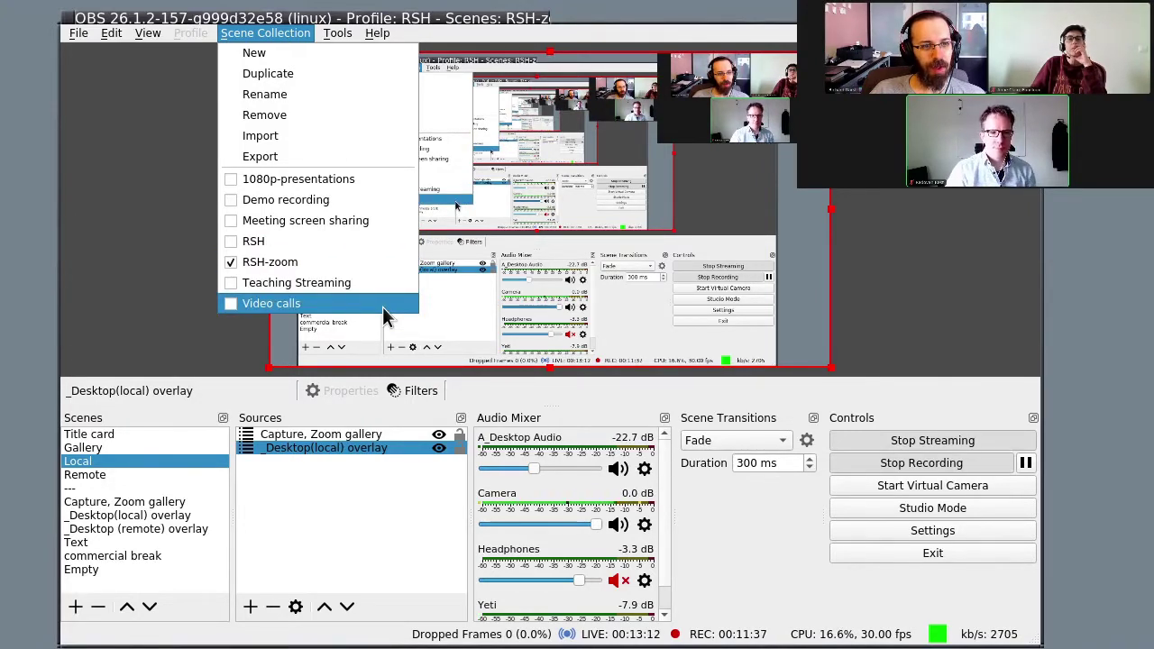
left_click(213, 462)
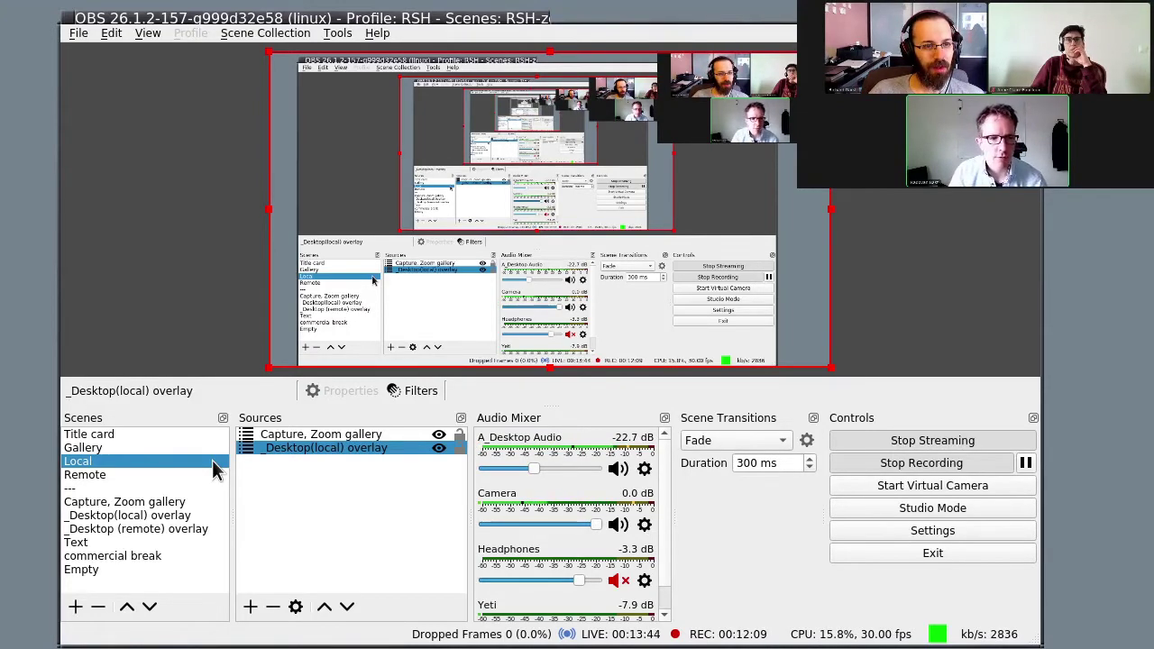
left_click(289, 499)
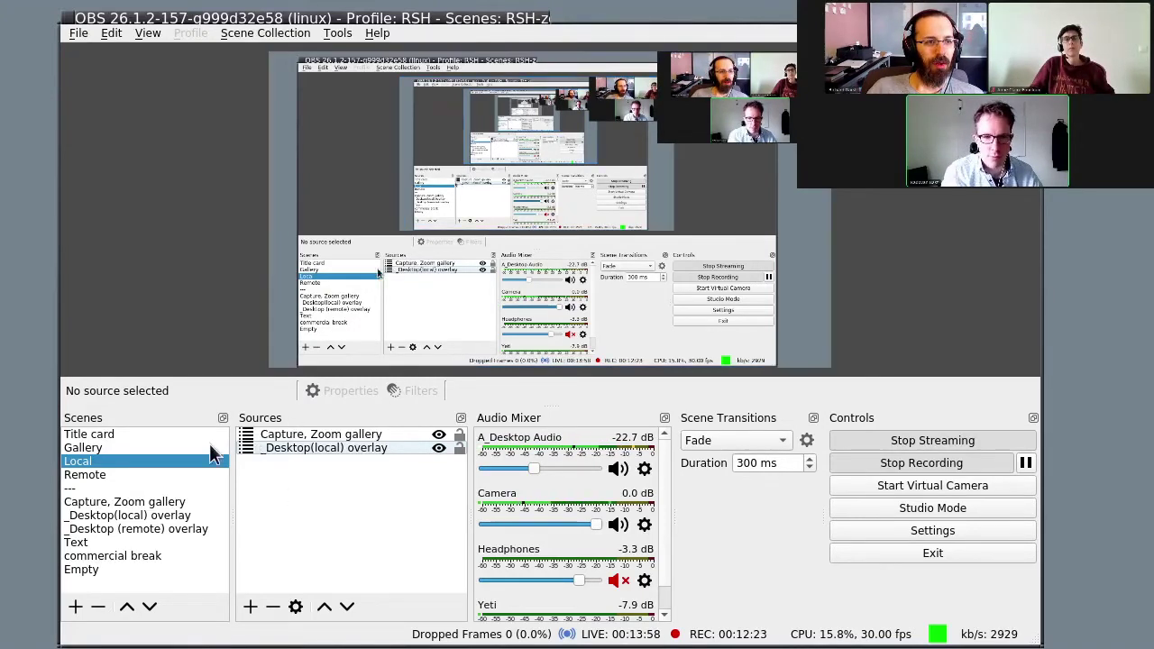
Open the program settings and look through the General options, from output confirmations and snapping to the multiview layout
left_click(78, 34)
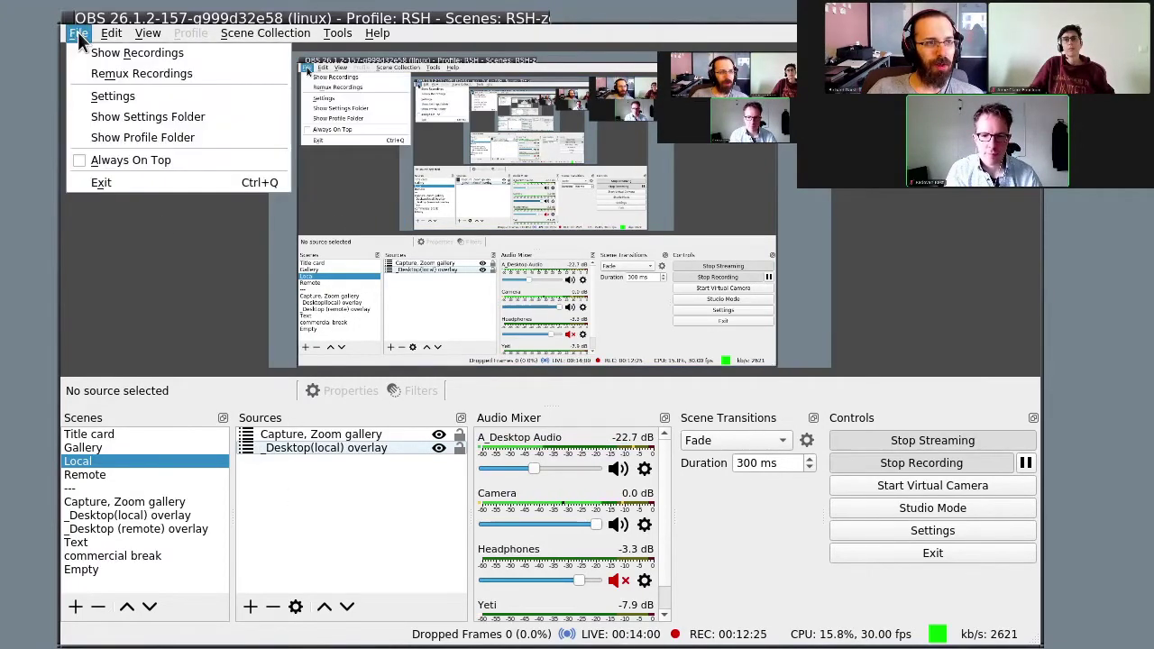
left_click(102, 95)
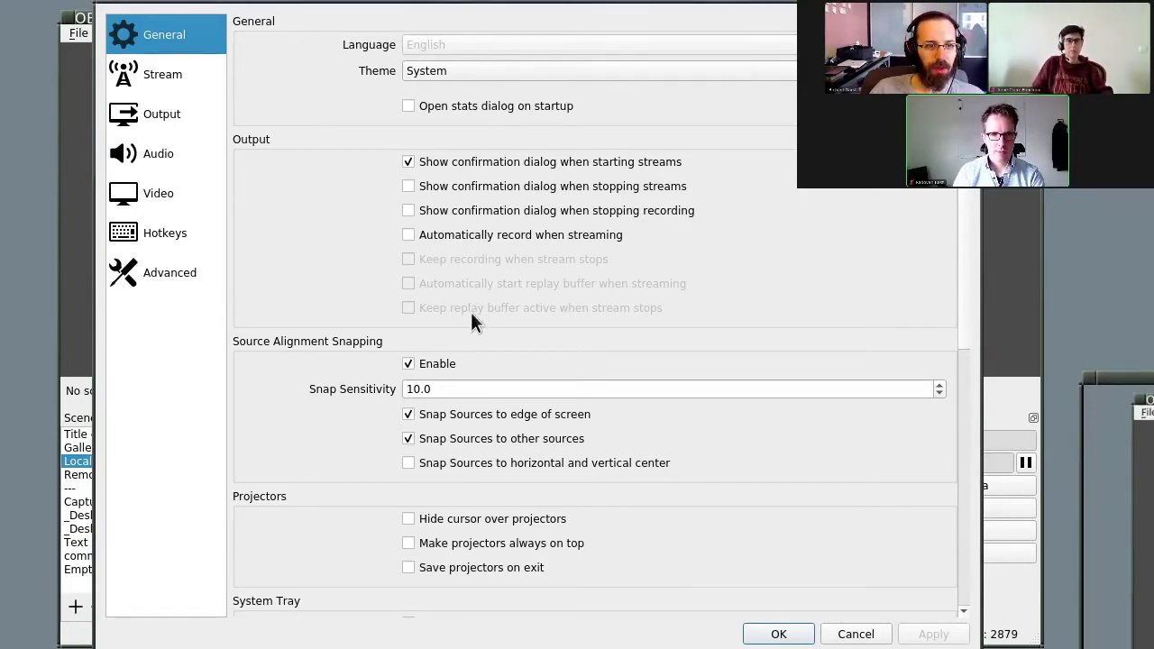
scroll(484, 407, "down", 4)
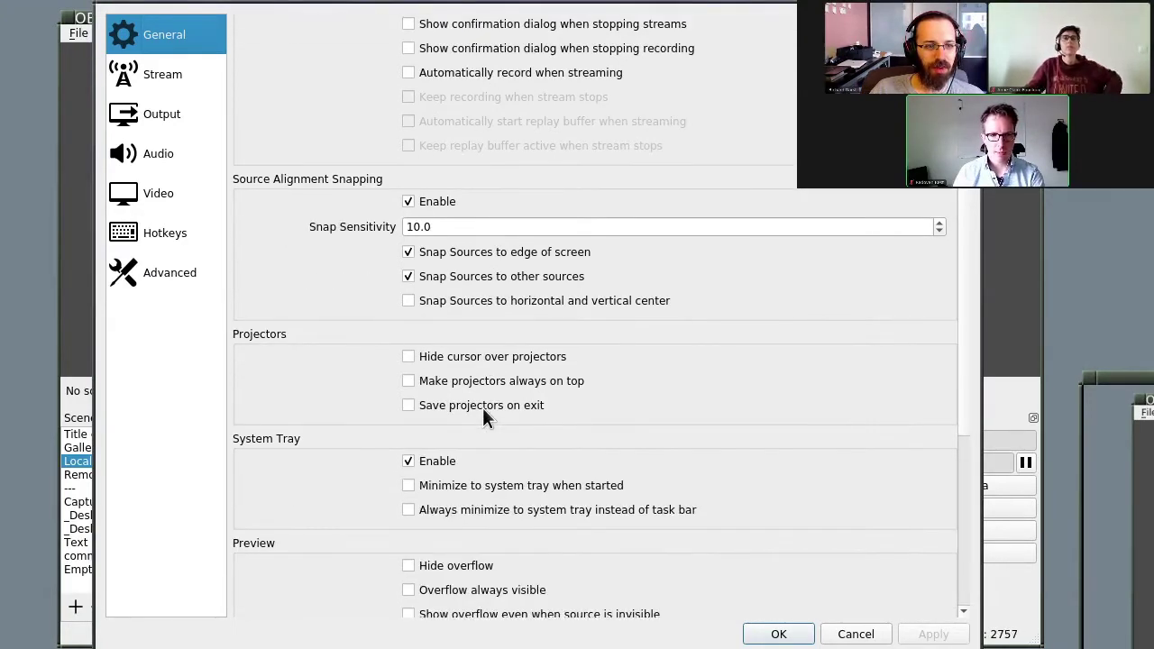
scroll(484, 410, "down", 5)
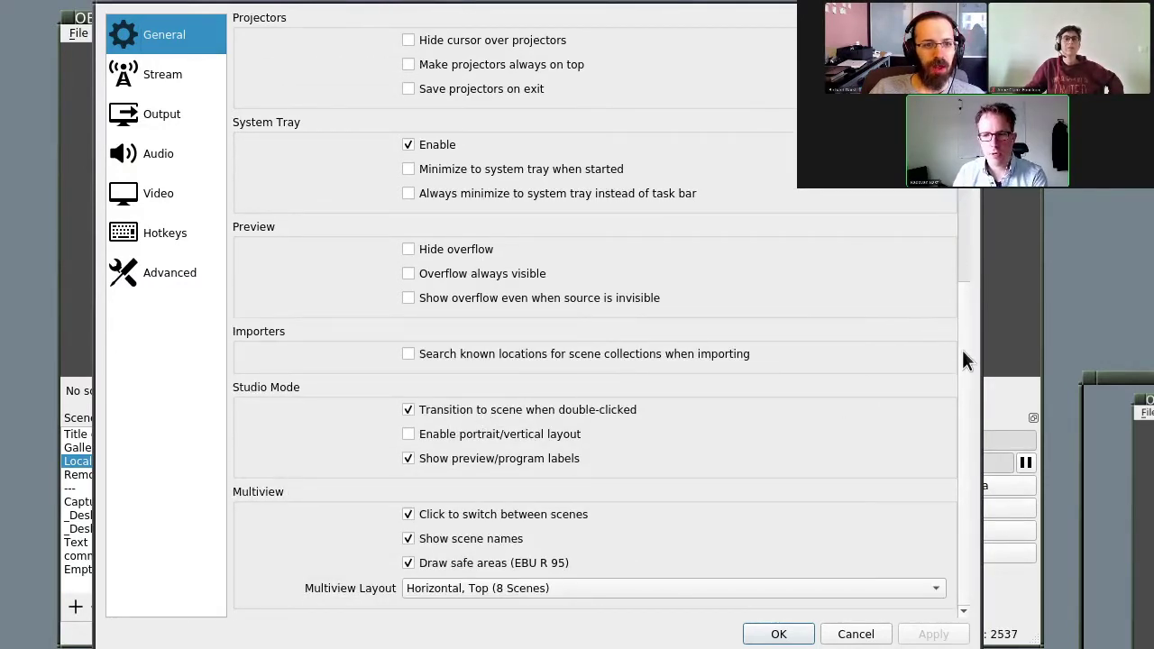
scroll(962, 357, "up", 5)
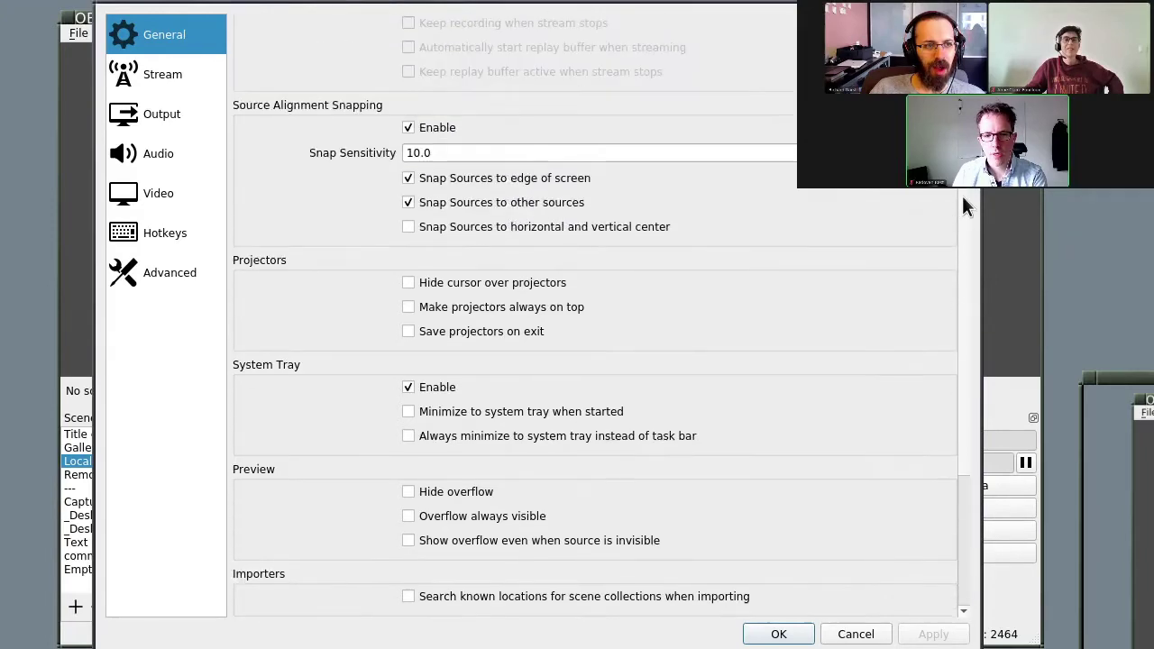
scroll(965, 343, "down", 5)
scroll(965, 349, "up", 8)
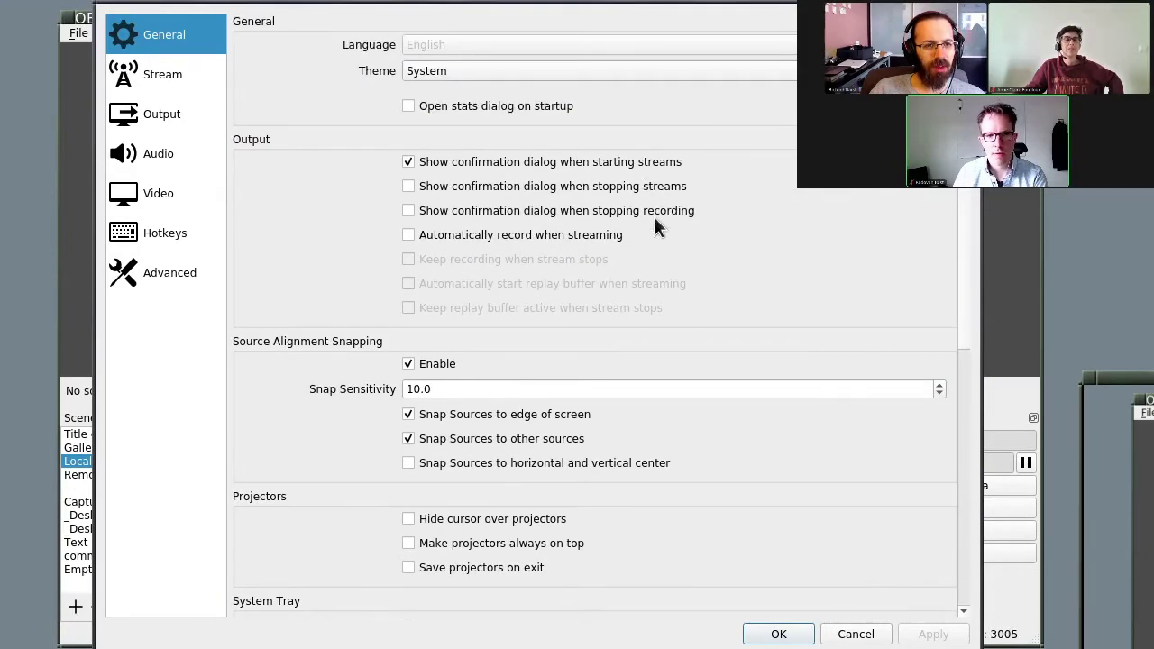
scroll(595, 278, "down", 5)
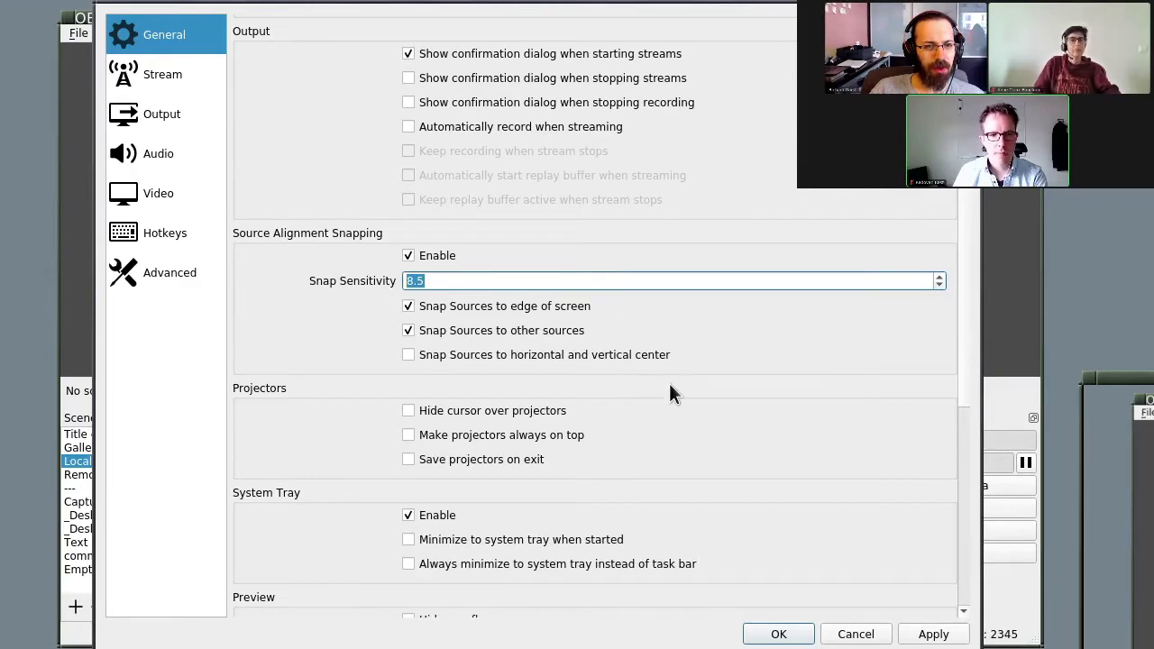
Review the Stream settings, move the settings dialog fully into view, and show the Output settings for streaming
left_click(167, 79)
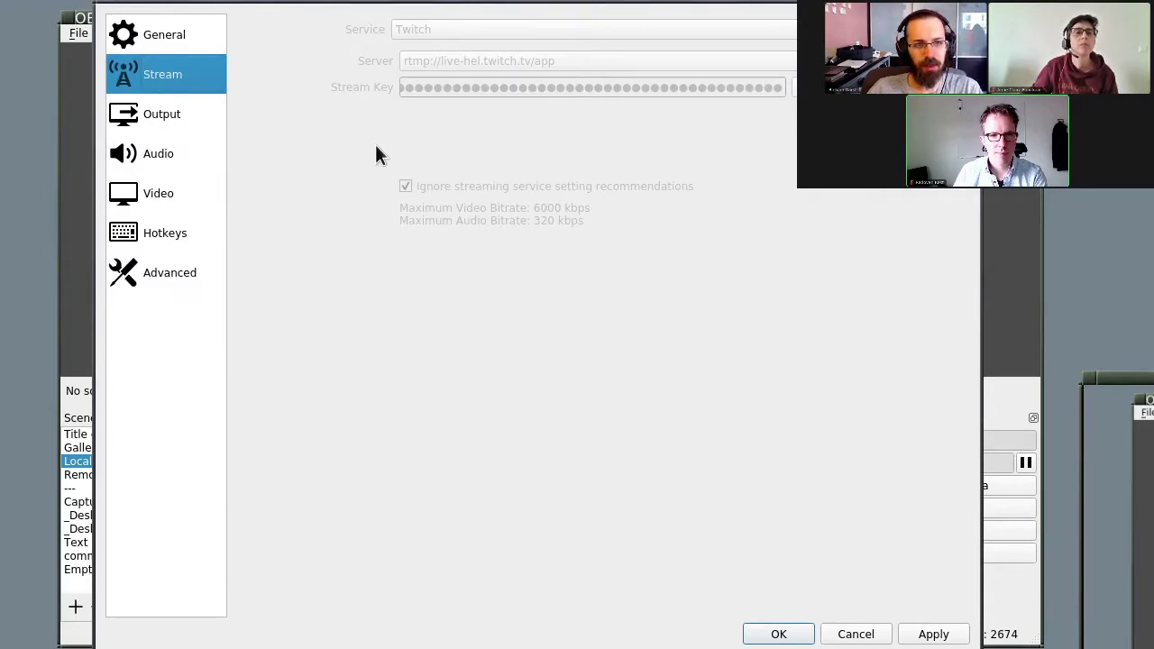
left_click_drag(376, 144, 384, 183)
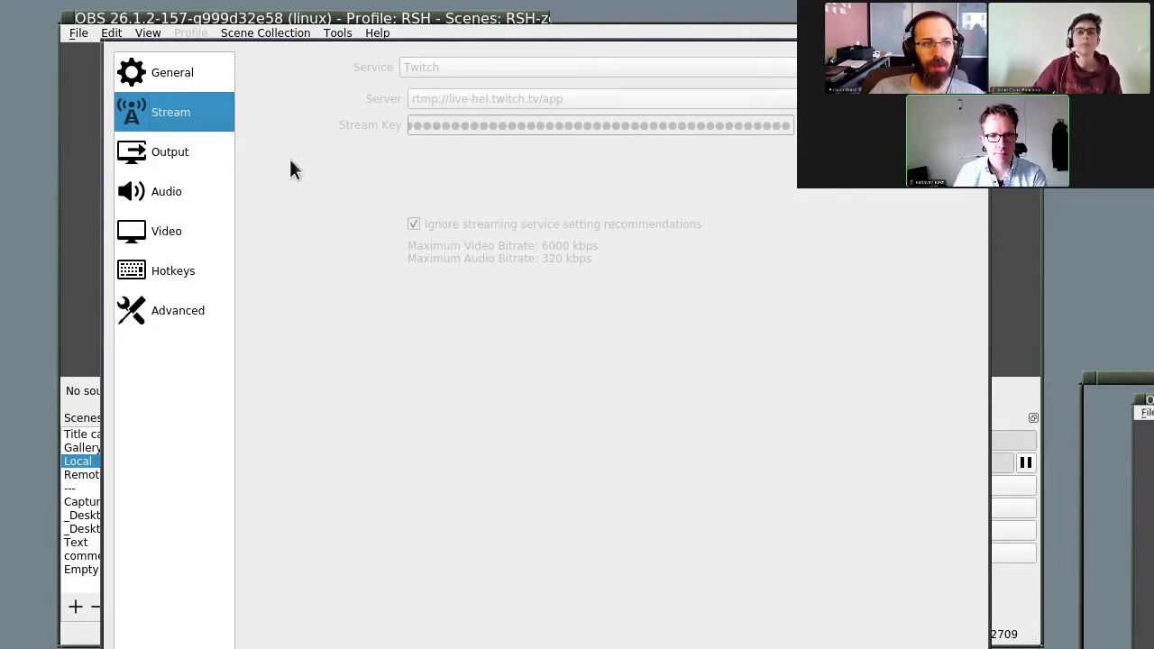
left_click(168, 157)
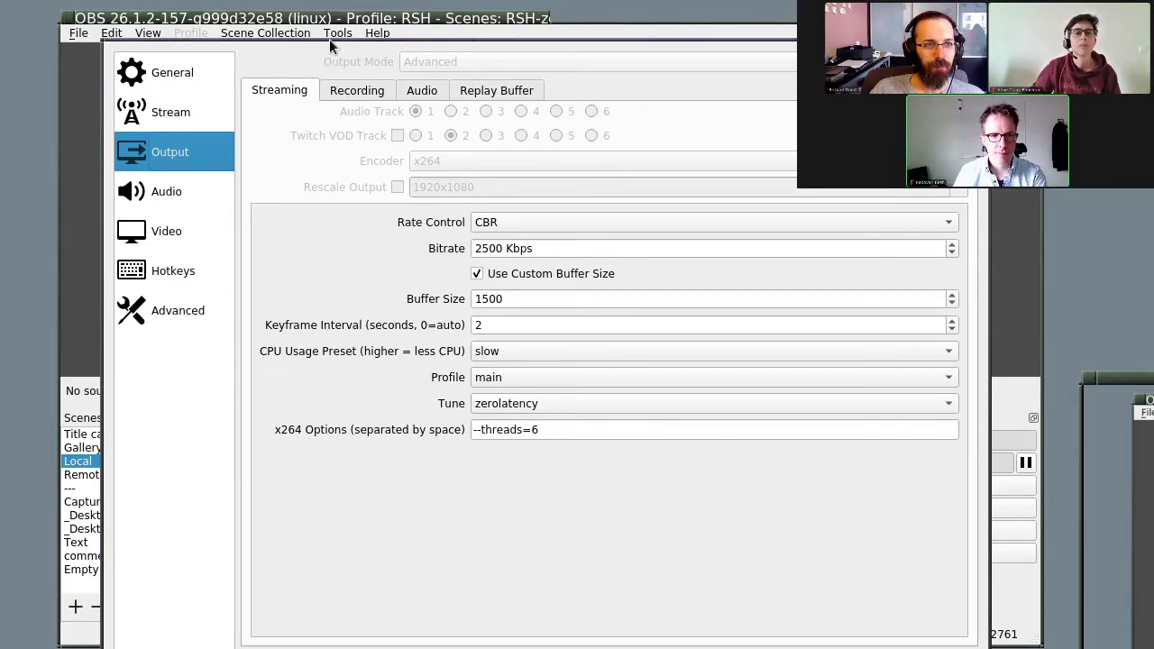
Review the Audio settings, including the global audio devices and meters, and close the settings without changes
left_click(188, 194)
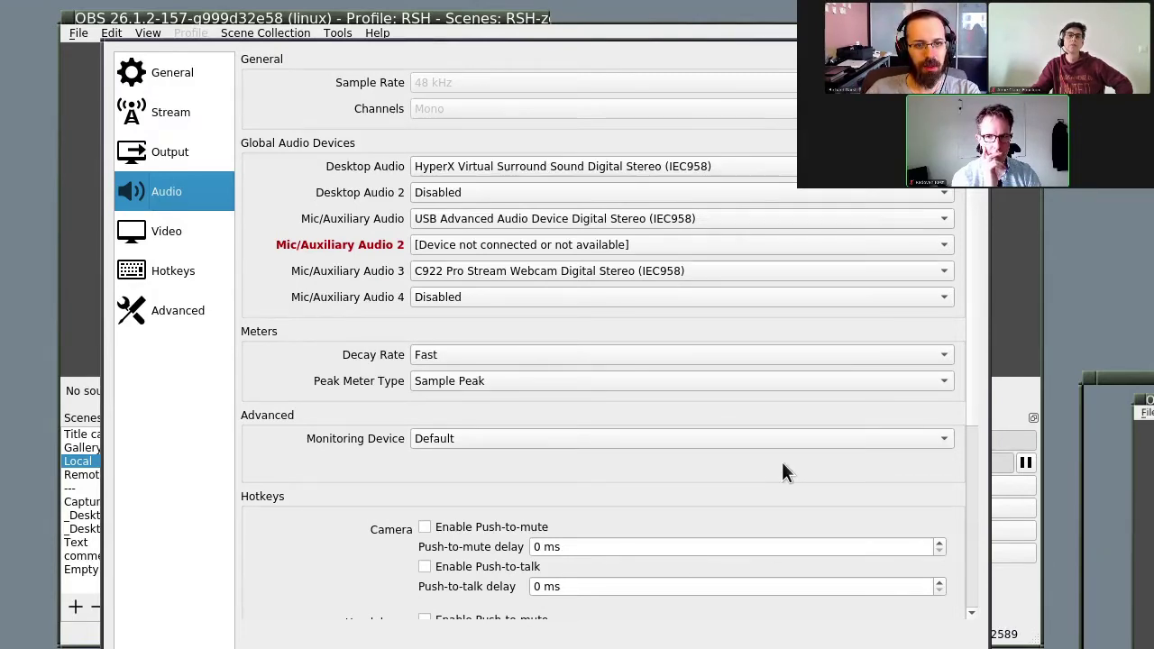
left_click_drag(796, 429, 78, 433)
key("Escape")
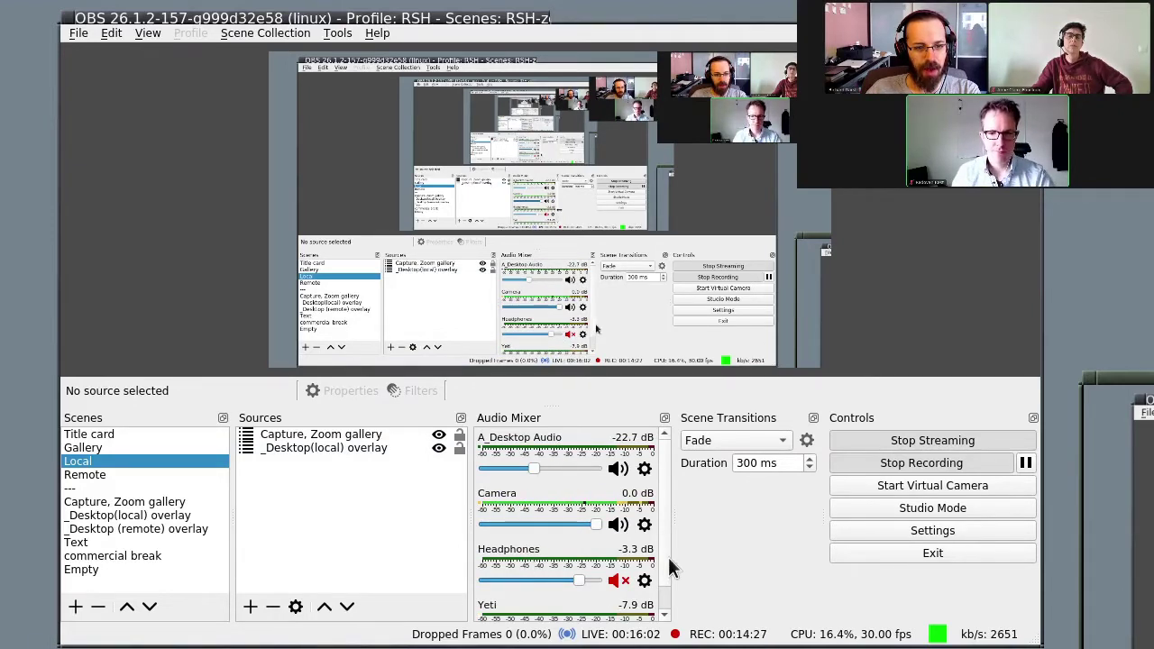
Look over the audio mixer, muting and unmuting the Camera source and the A_Desktop Audio source in turn
scroll(661, 570, "down", 2)
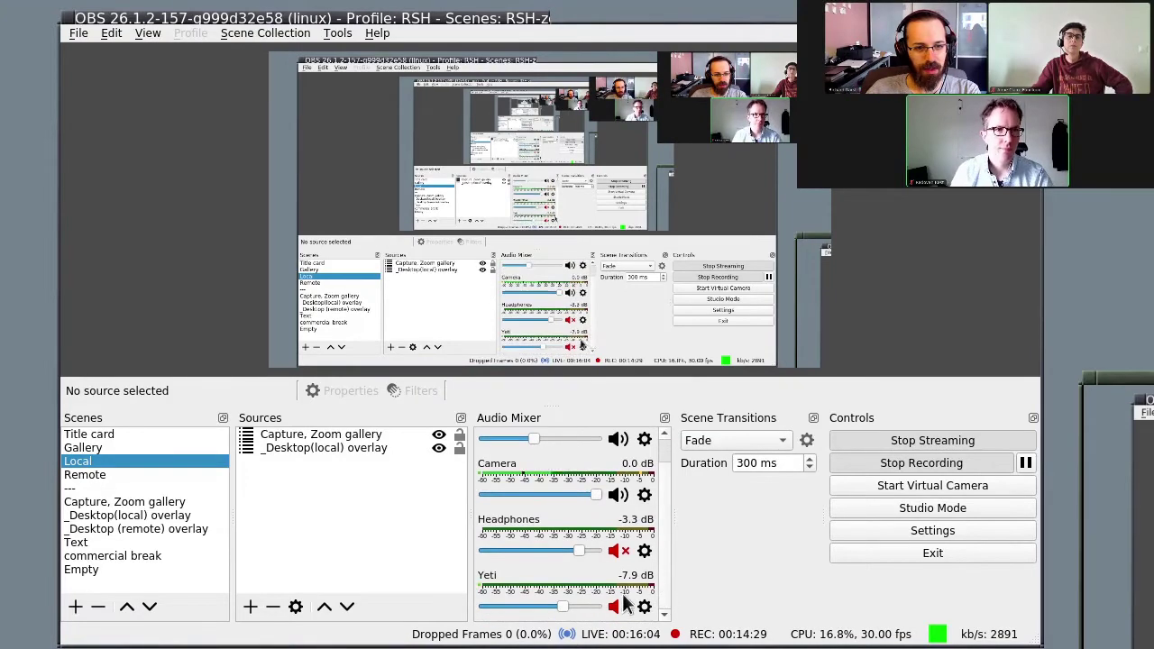
scroll(659, 560, "up", 2)
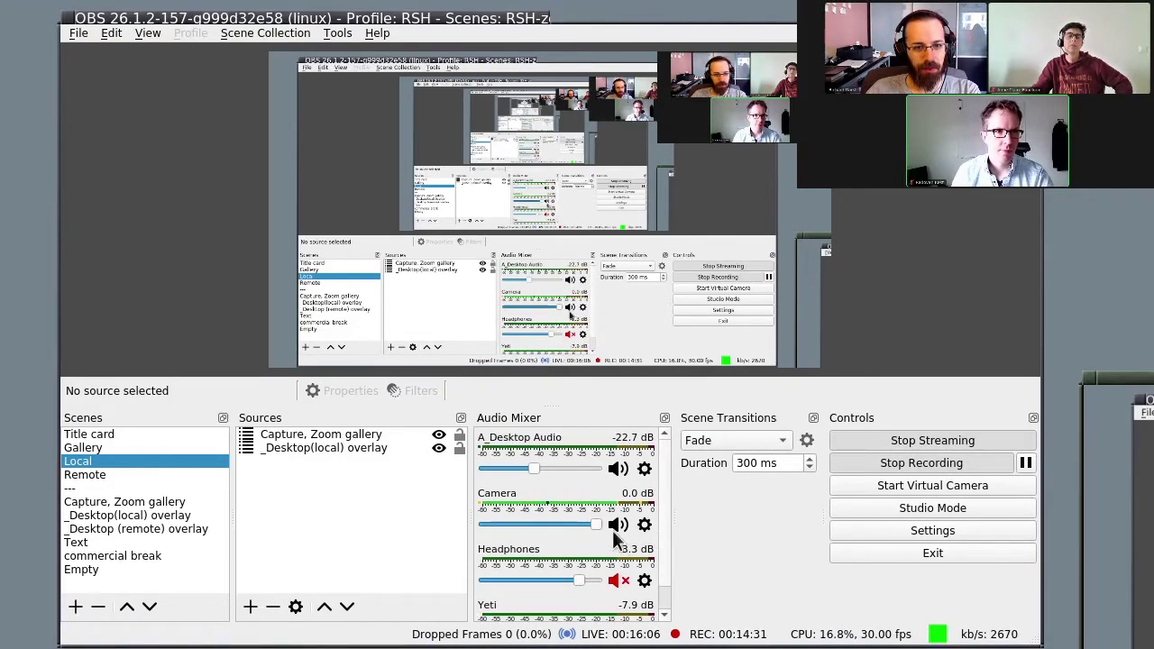
left_click(620, 527)
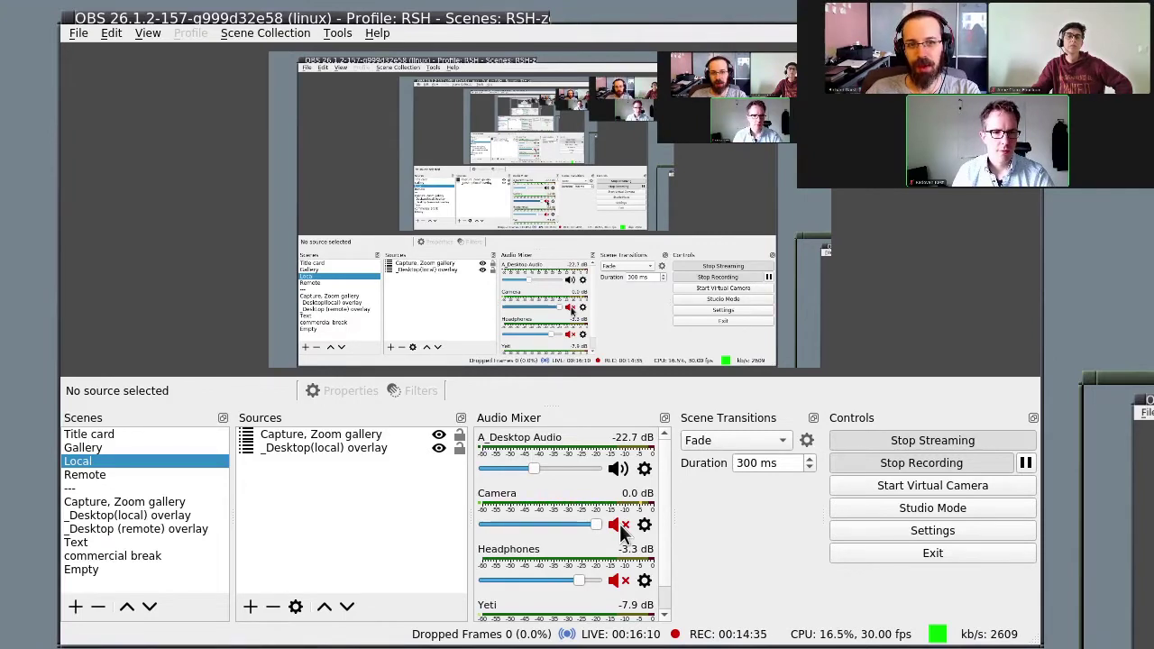
left_click(618, 527)
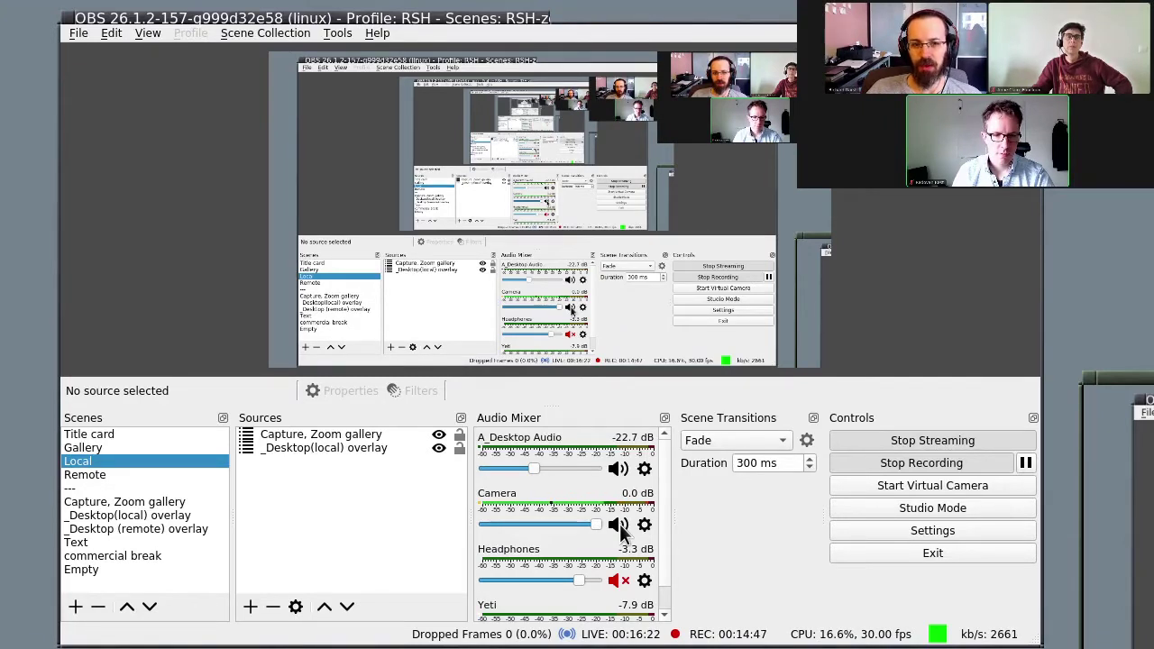
left_click(618, 475)
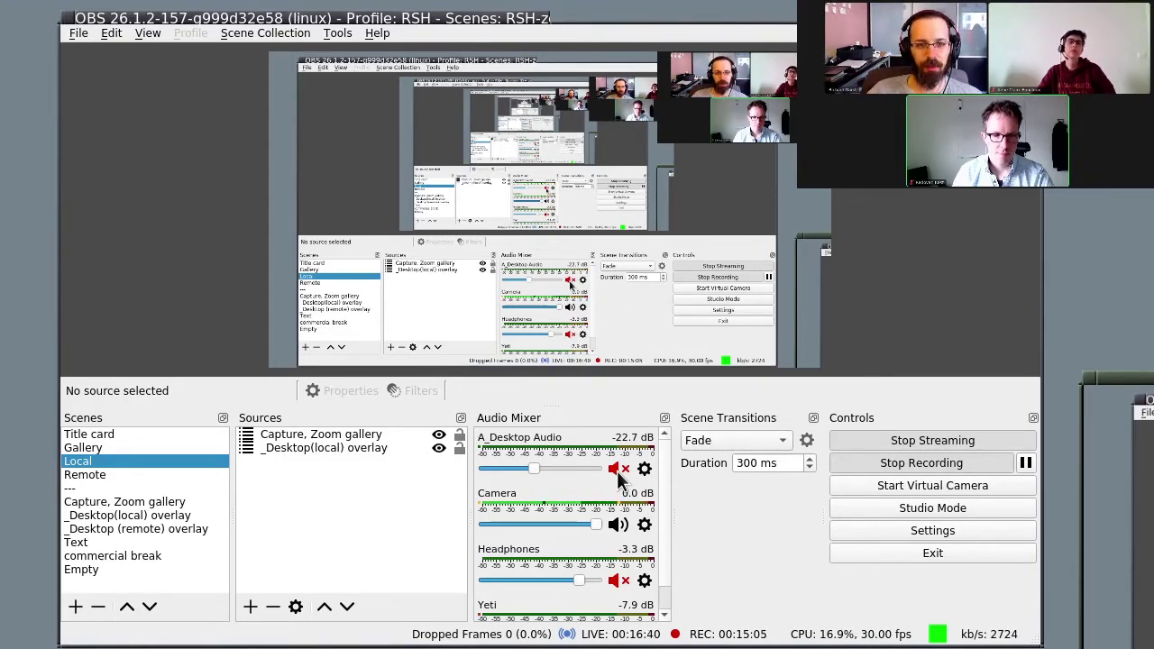
left_click(619, 474)
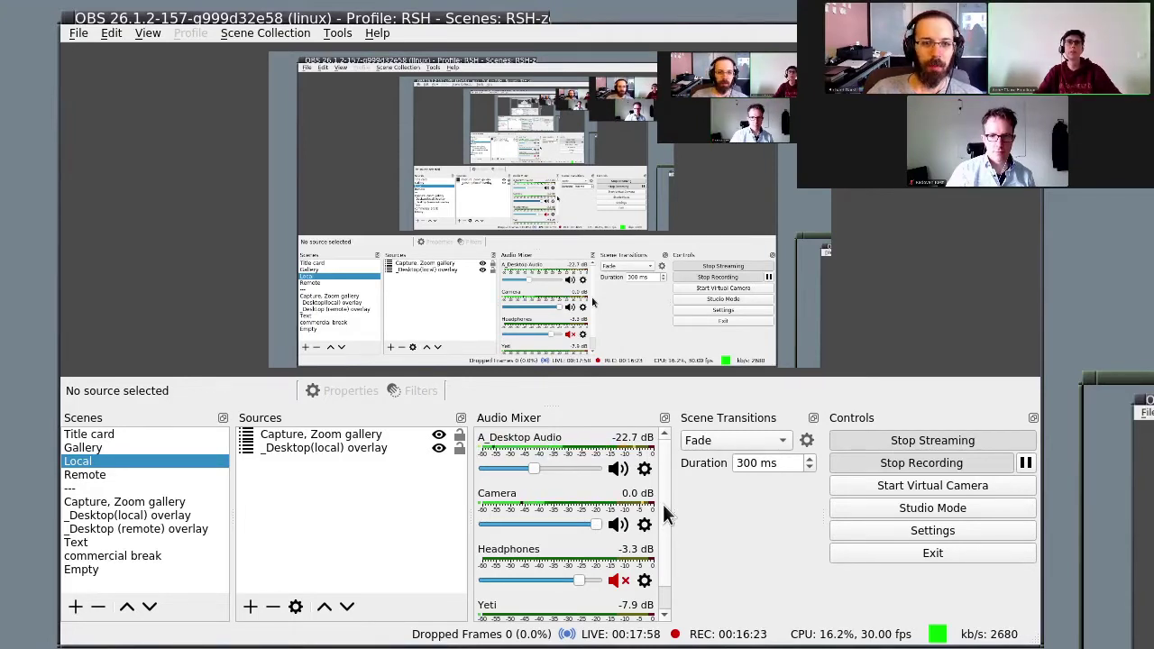
scroll(665, 513, "down", 1)
scroll(665, 507, "up", 1)
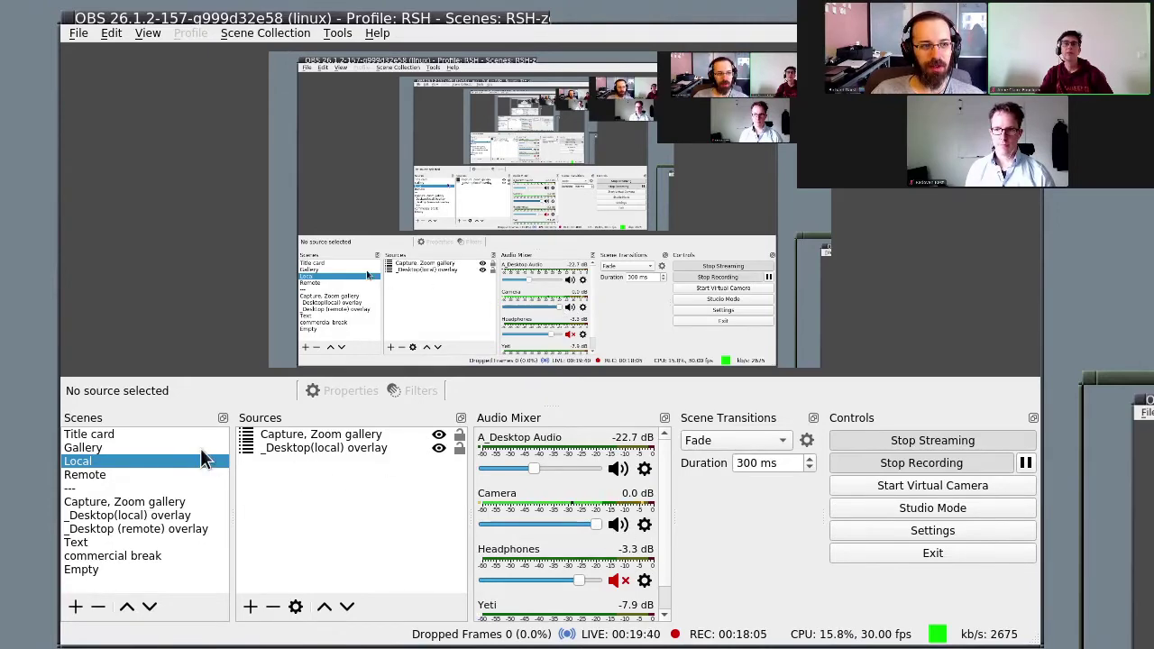
Switch the output to the Title card scene and back to the Local scene
left_click(152, 434)
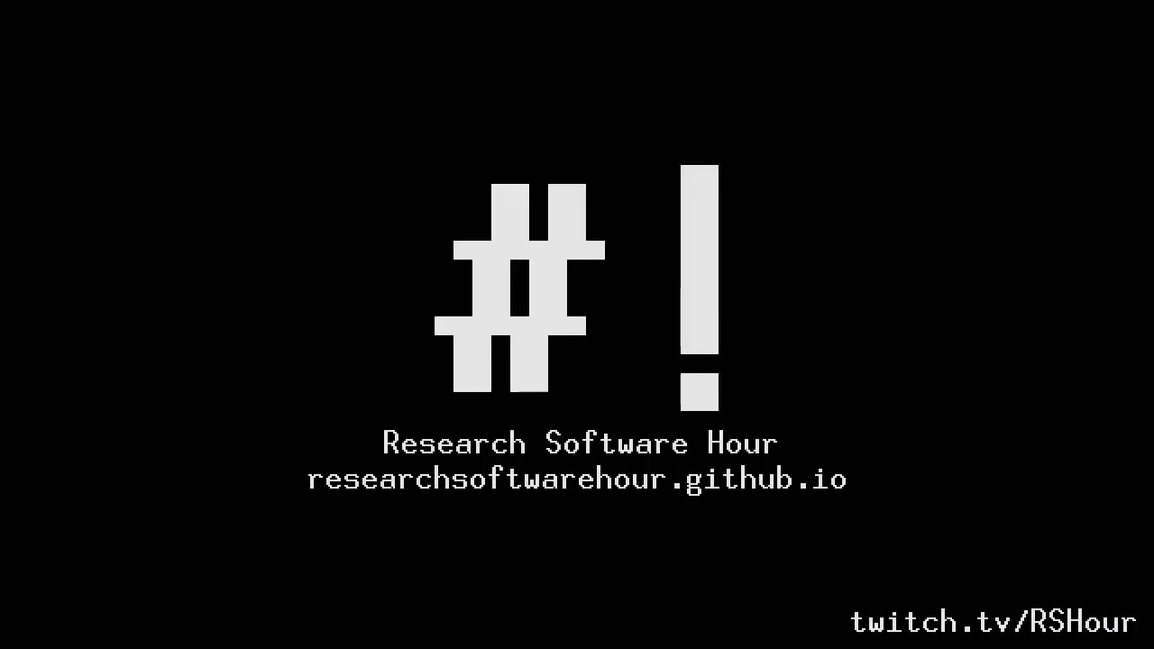
left_click(78, 461)
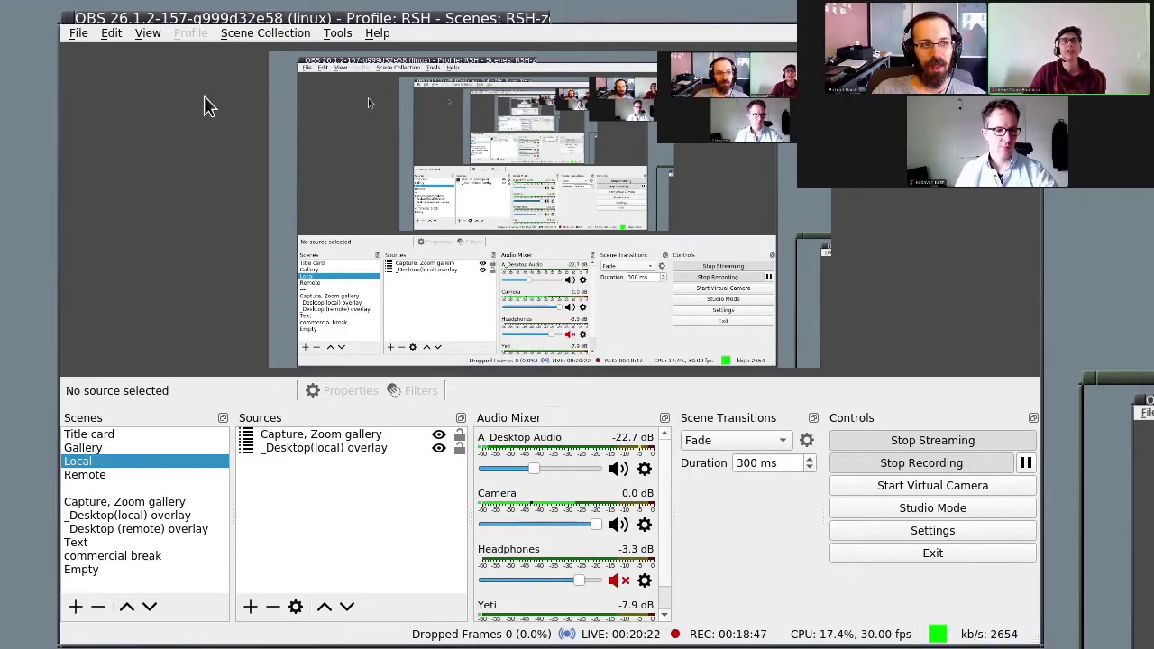
Open the Audio settings, look over the available monitoring devices while keeping Default, and close the settings
left_click(80, 38)
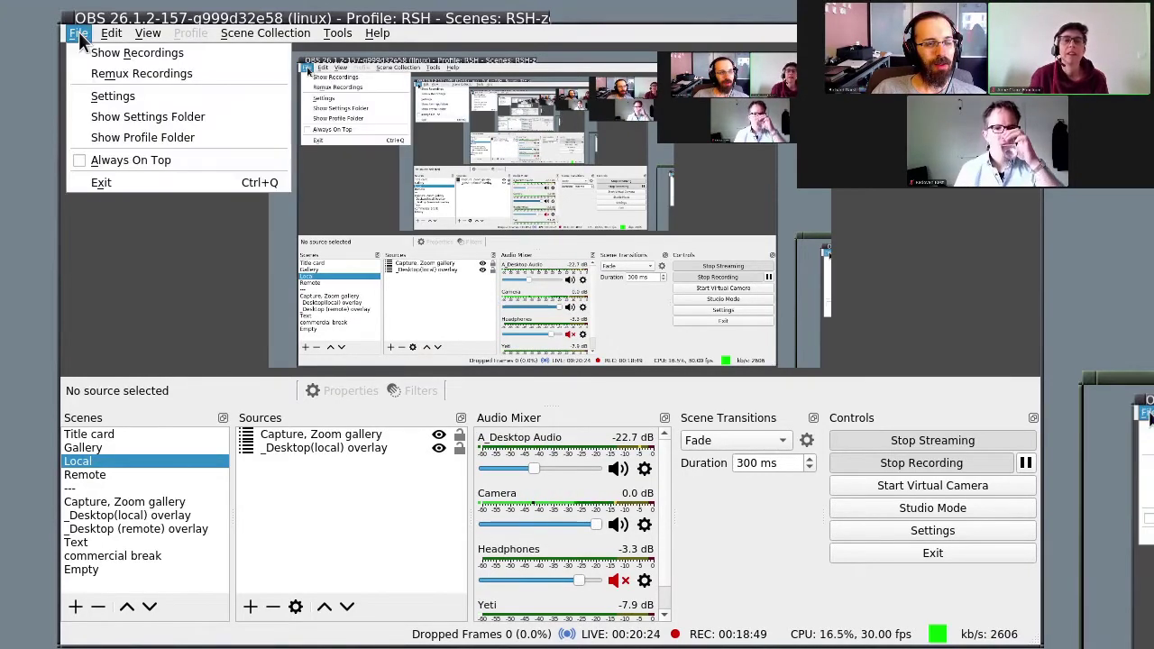
left_click(110, 97)
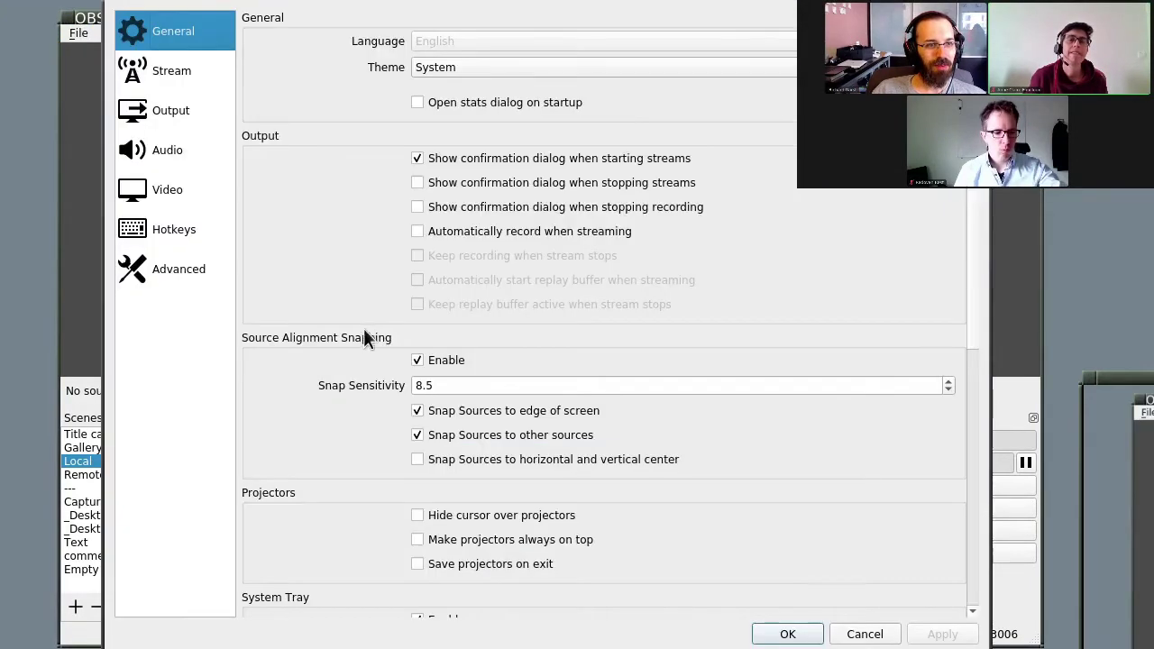
left_click(176, 154)
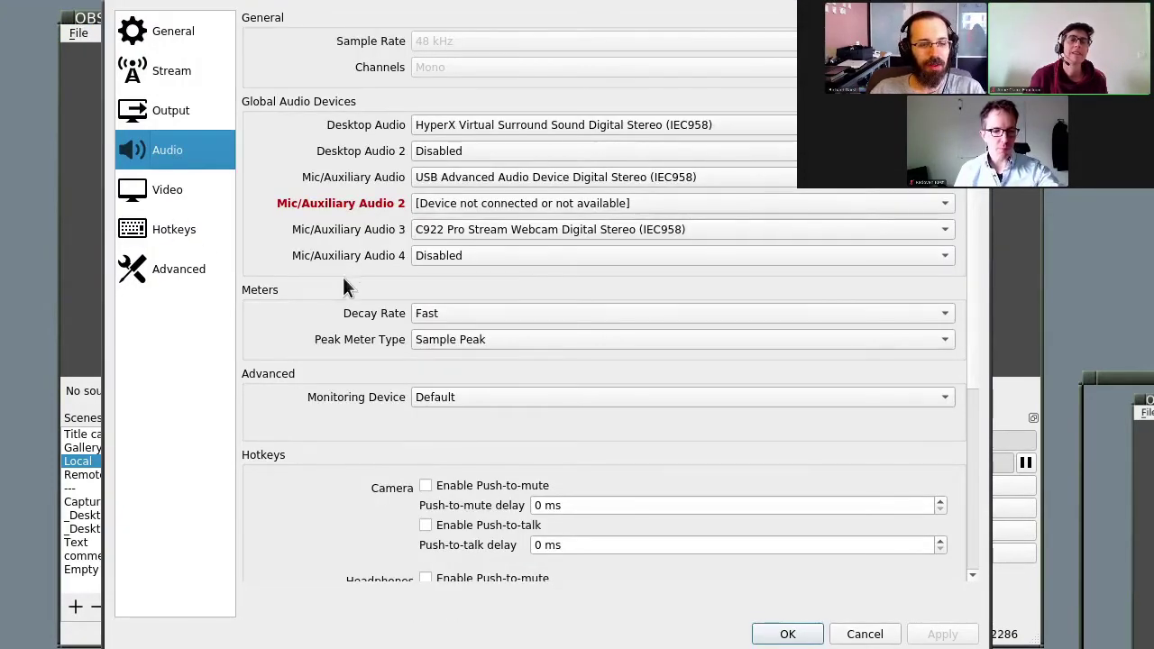
left_click_drag(343, 277, 348, 301)
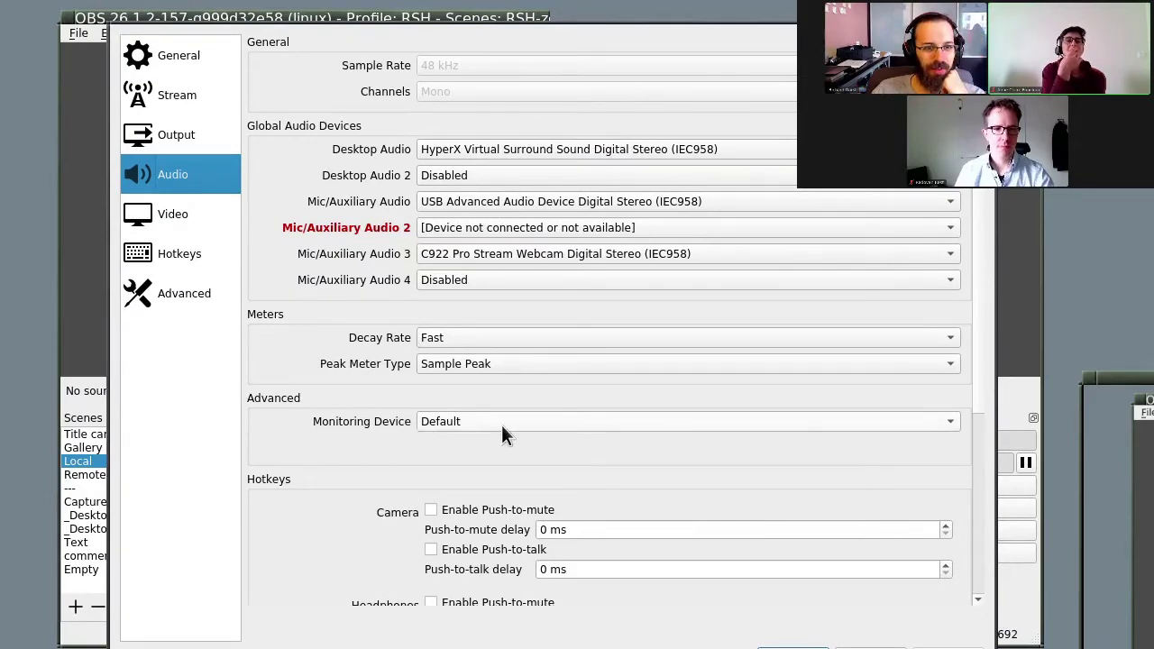
left_click_drag(983, 397, 975, 479)
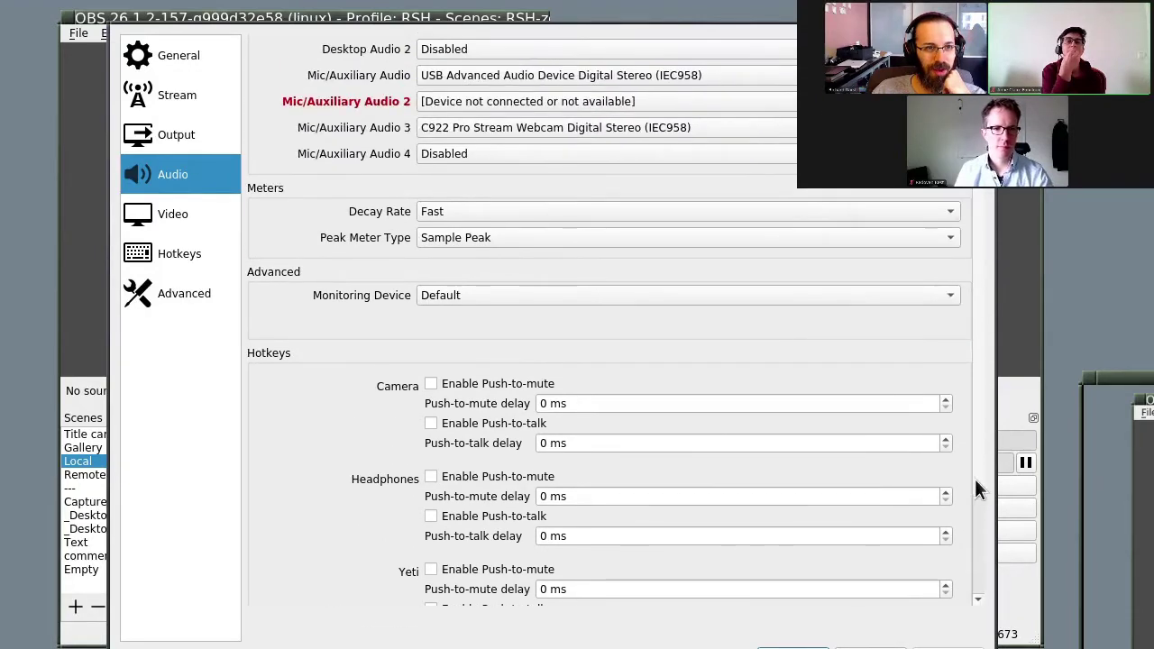
left_click(685, 297)
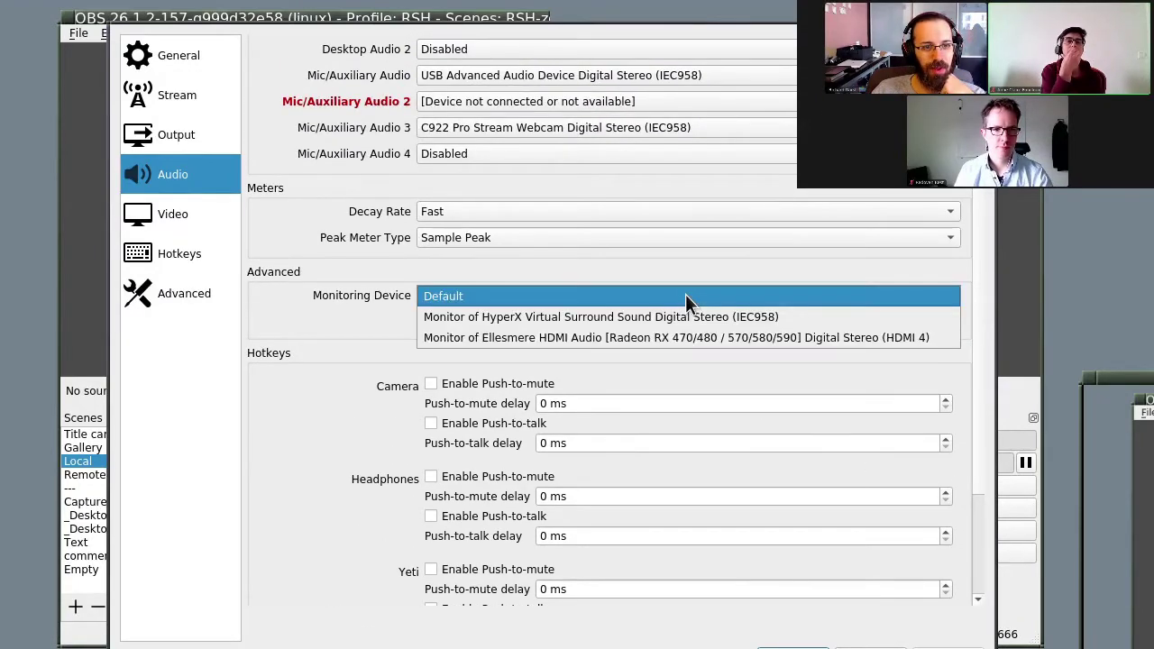
left_click(685, 298)
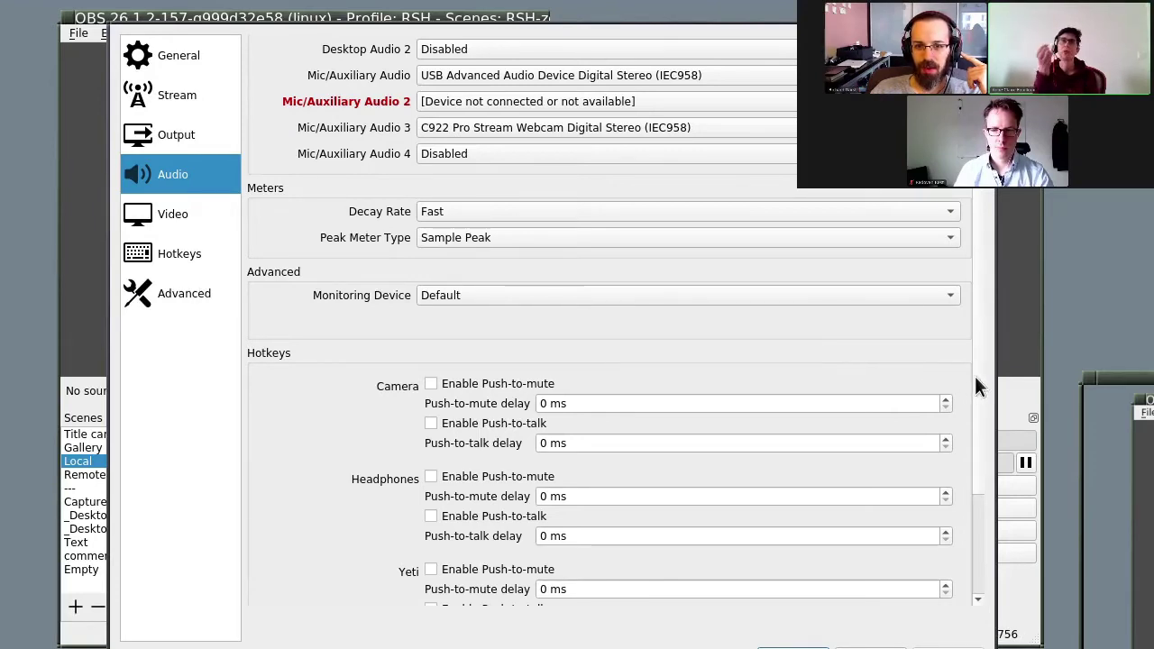
scroll(978, 390, "down", 1)
left_click_drag(977, 386, 836, 637)
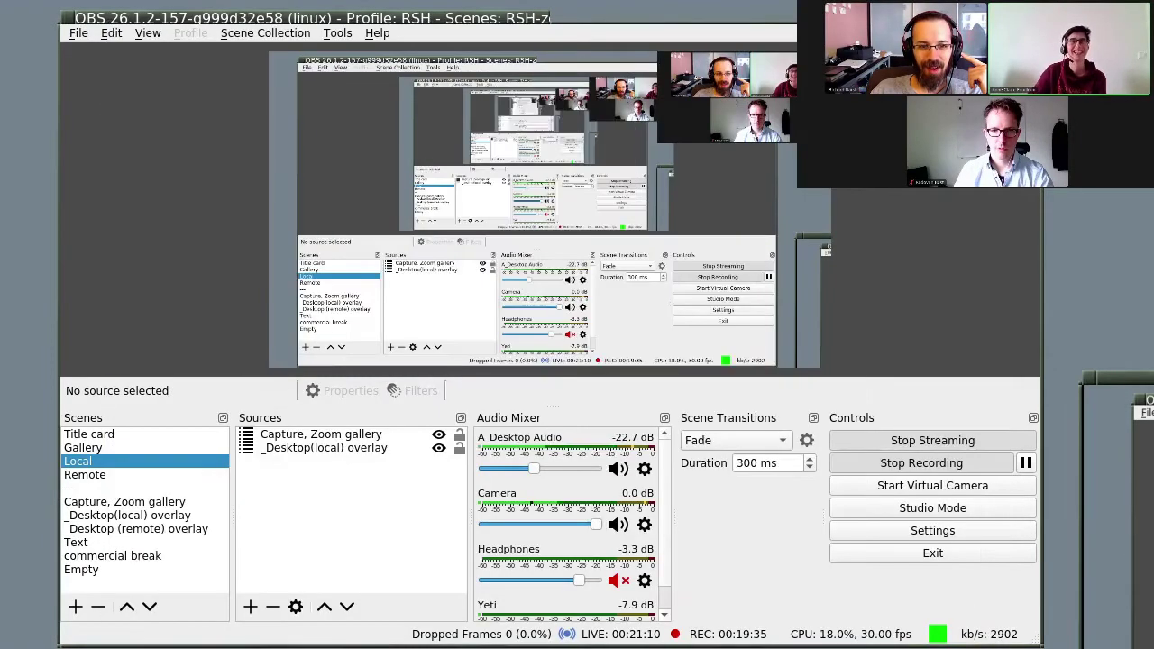
left_click(838, 644)
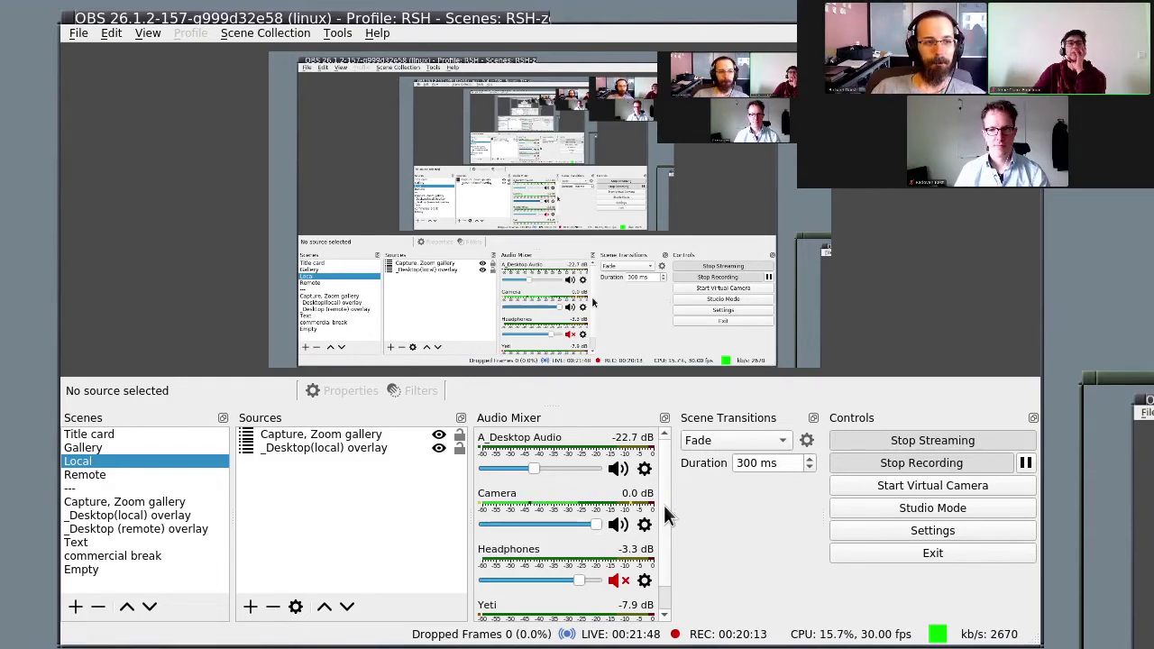
Reopen the Audio settings and look through the push-to-mute and push-to-talk options of each audio source, returning to the global audio devices
left_click(80, 36)
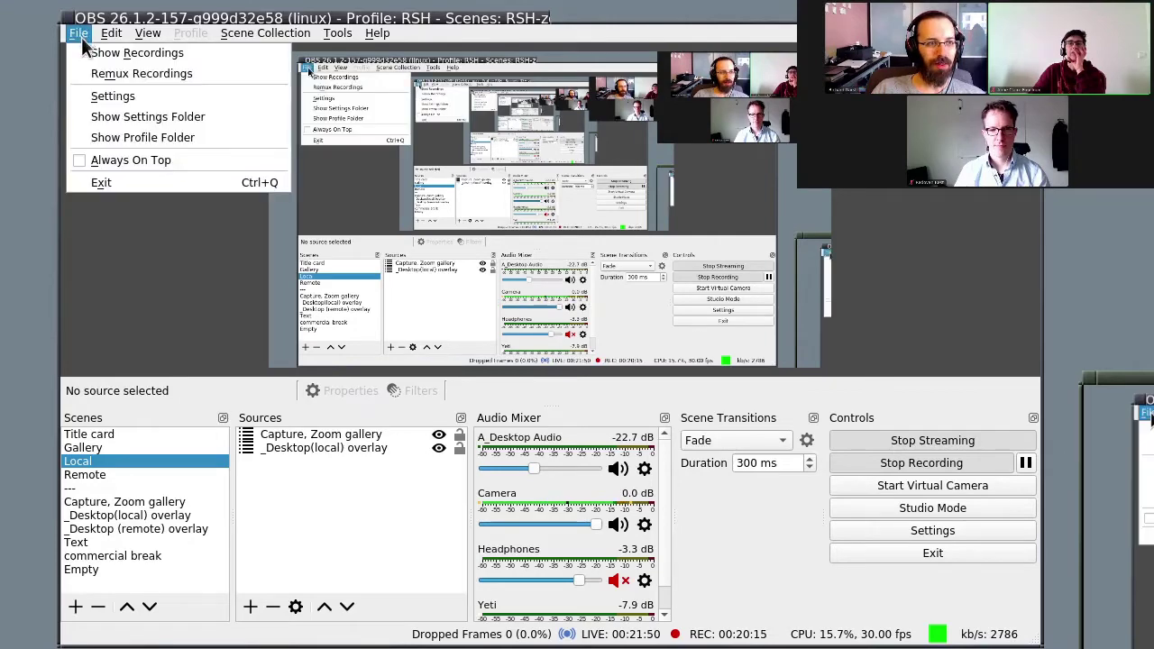
left_click(113, 95)
left_click(179, 155)
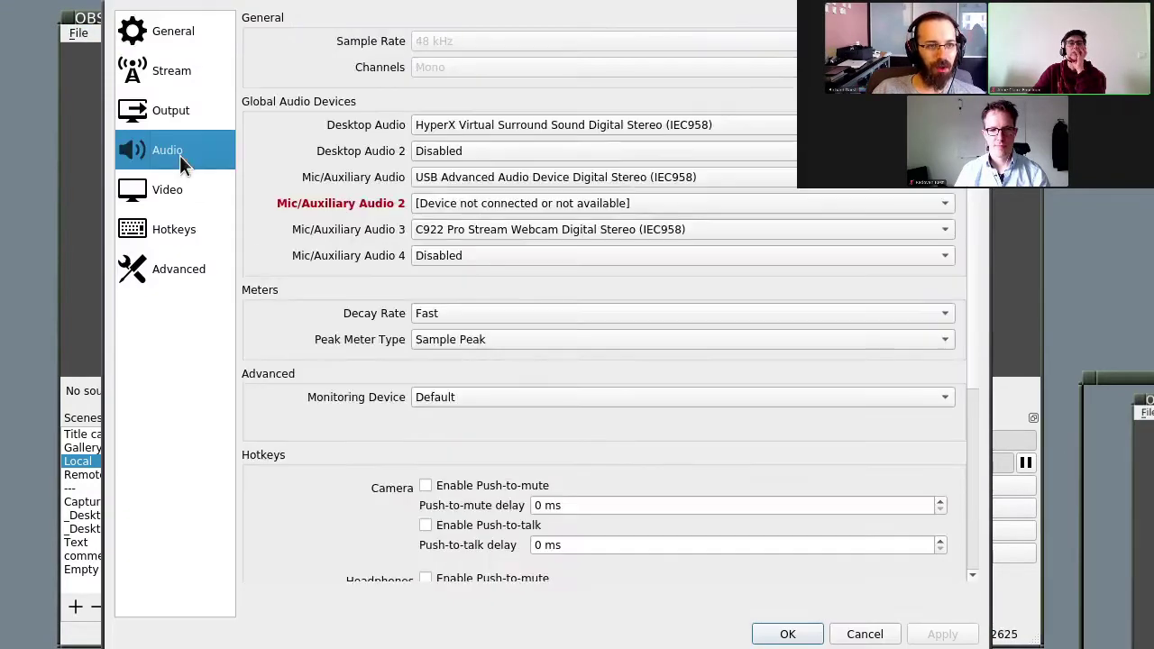
scroll(970, 424, "down", 3)
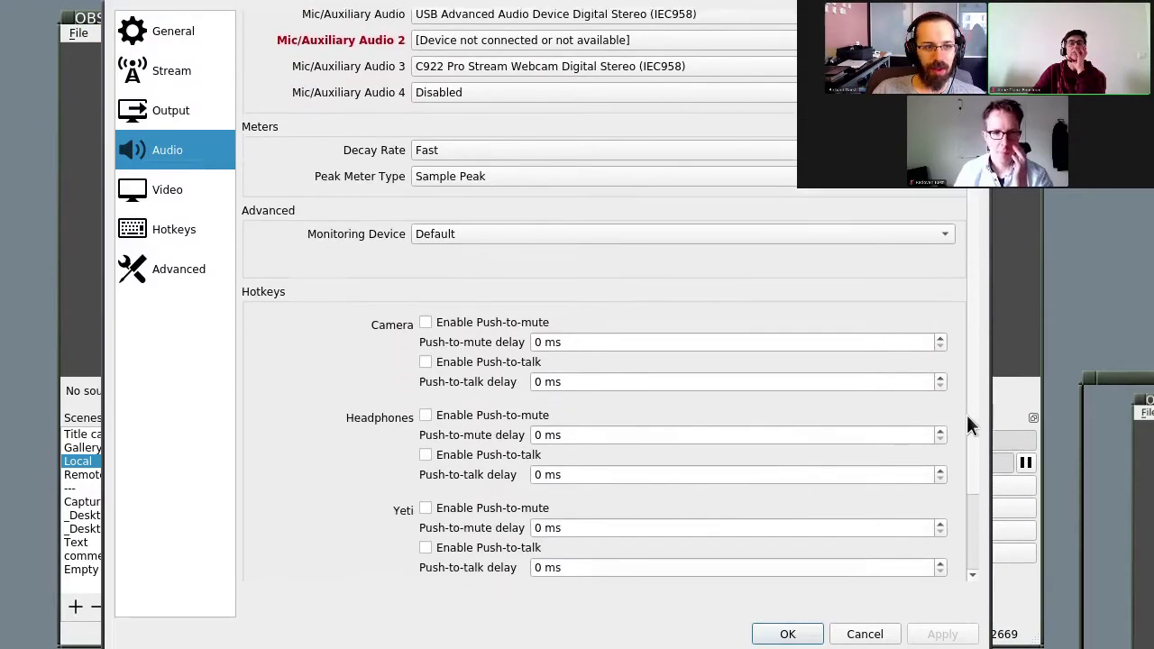
scroll(969, 433, "down", 2)
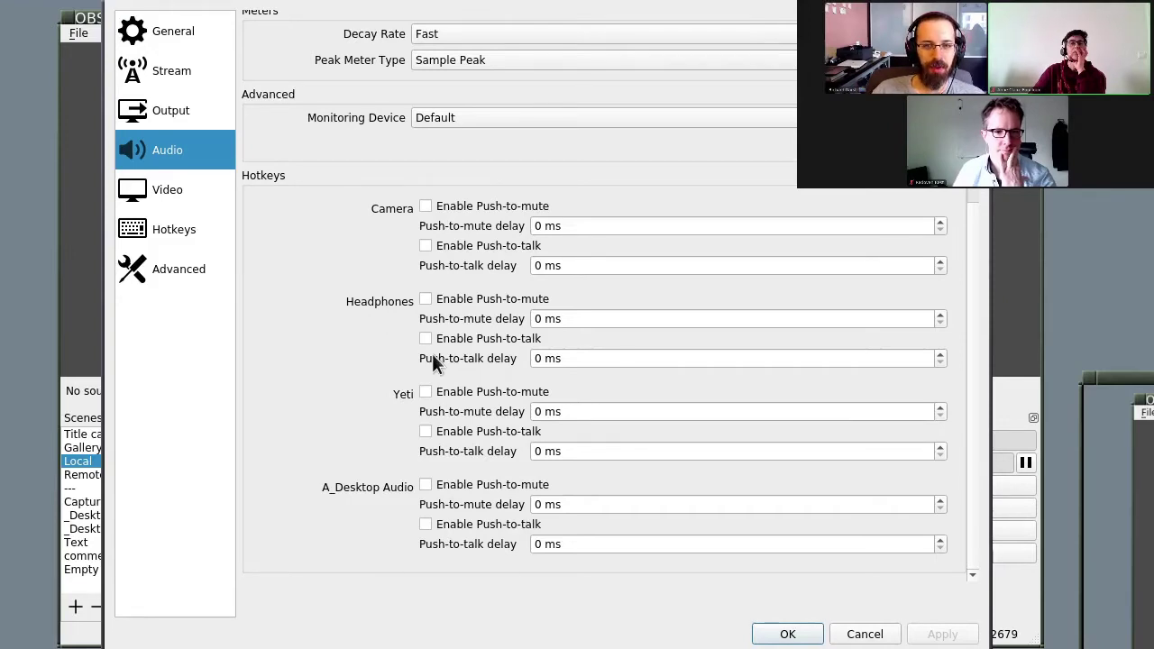
scroll(972, 316, "up", 5)
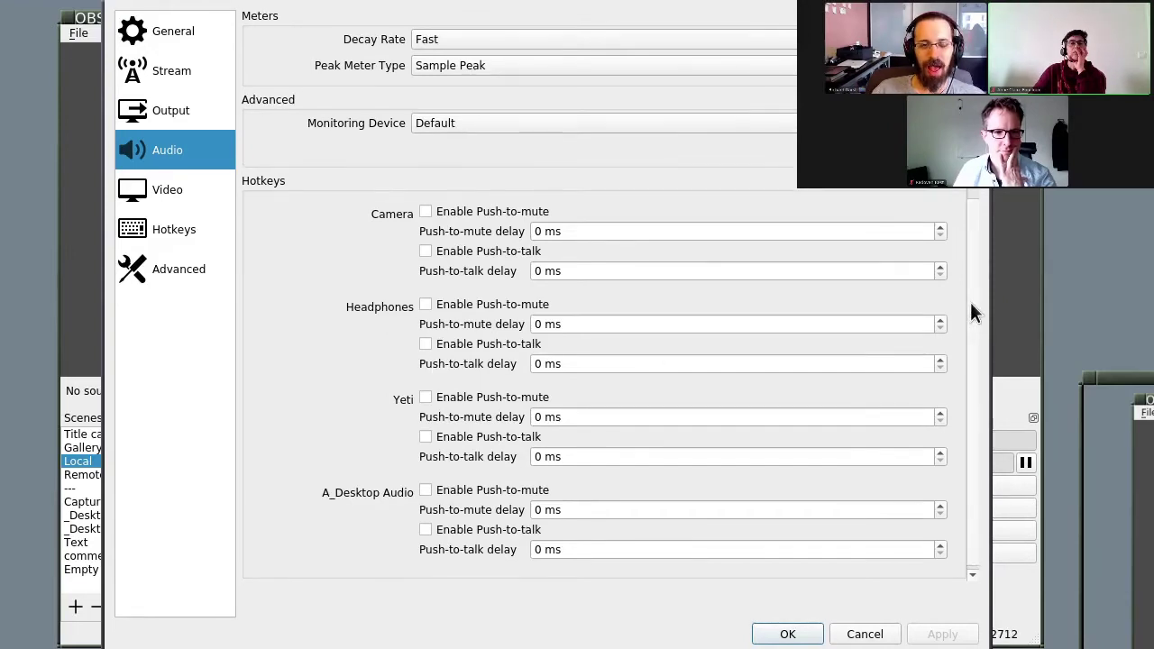
scroll(604, 298, "up", 1)
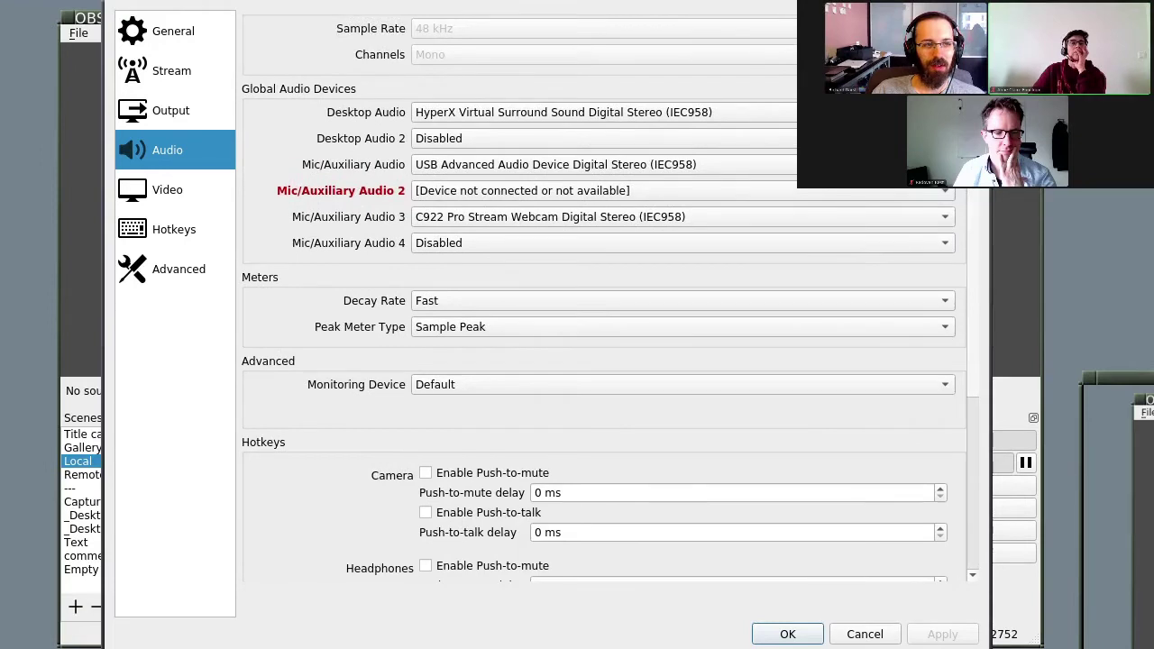
Show the Video settings and move the settings dialog so the resolution and frame rate values are in clear view
left_click(181, 191)
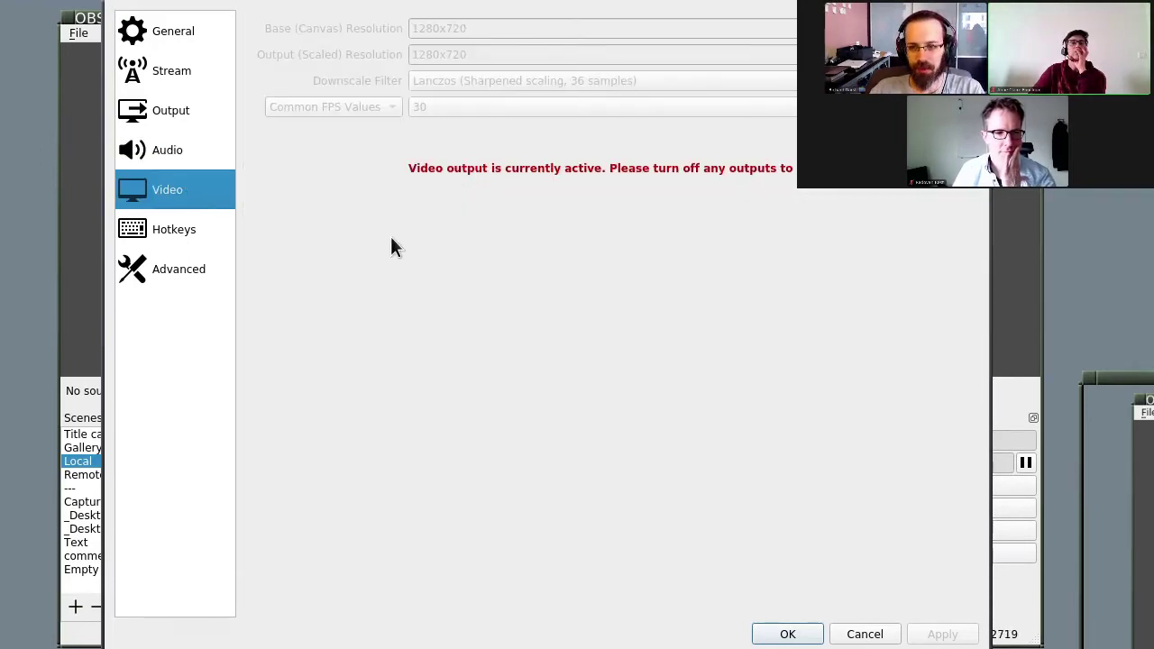
left_click_drag(391, 236, 324, 283)
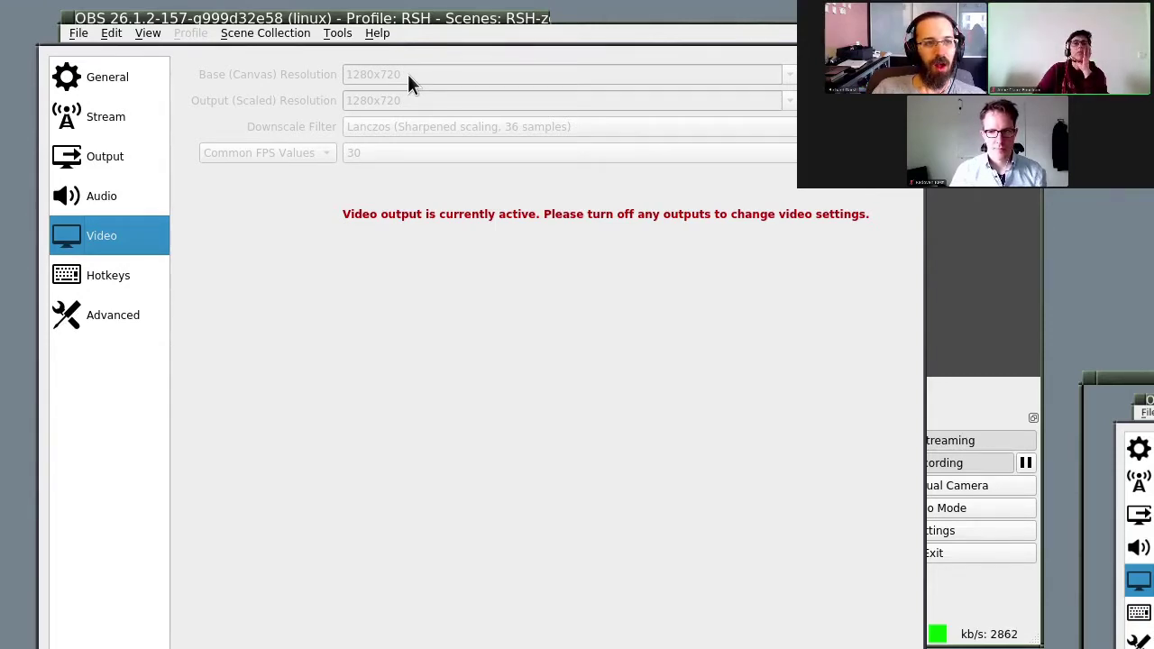
Look through the hotkey assignments, from streaming and recording controls to scene switching and per-source audio muting
left_click(117, 287)
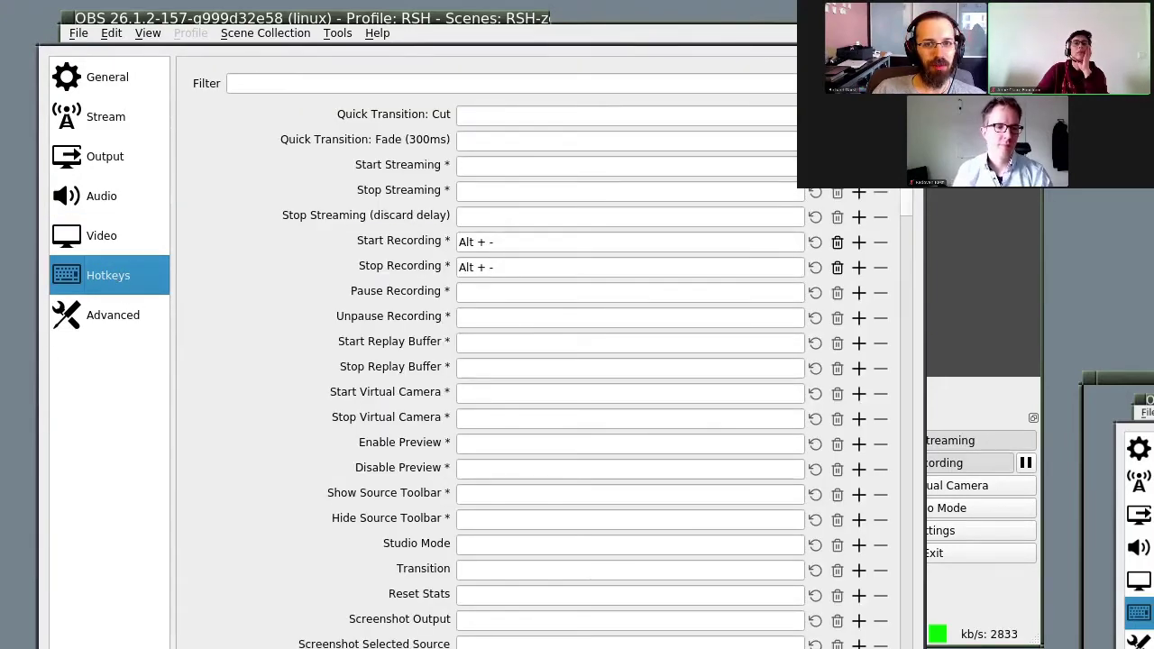
scroll(892, 252, "down", 15)
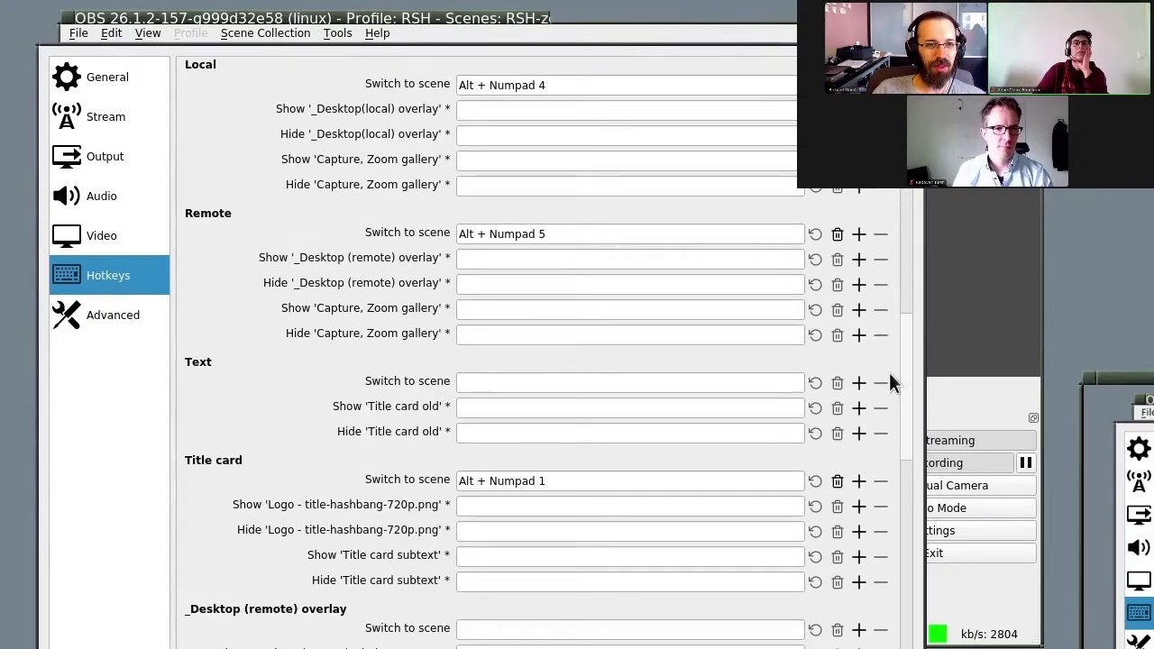
scroll(890, 382, "down", 15)
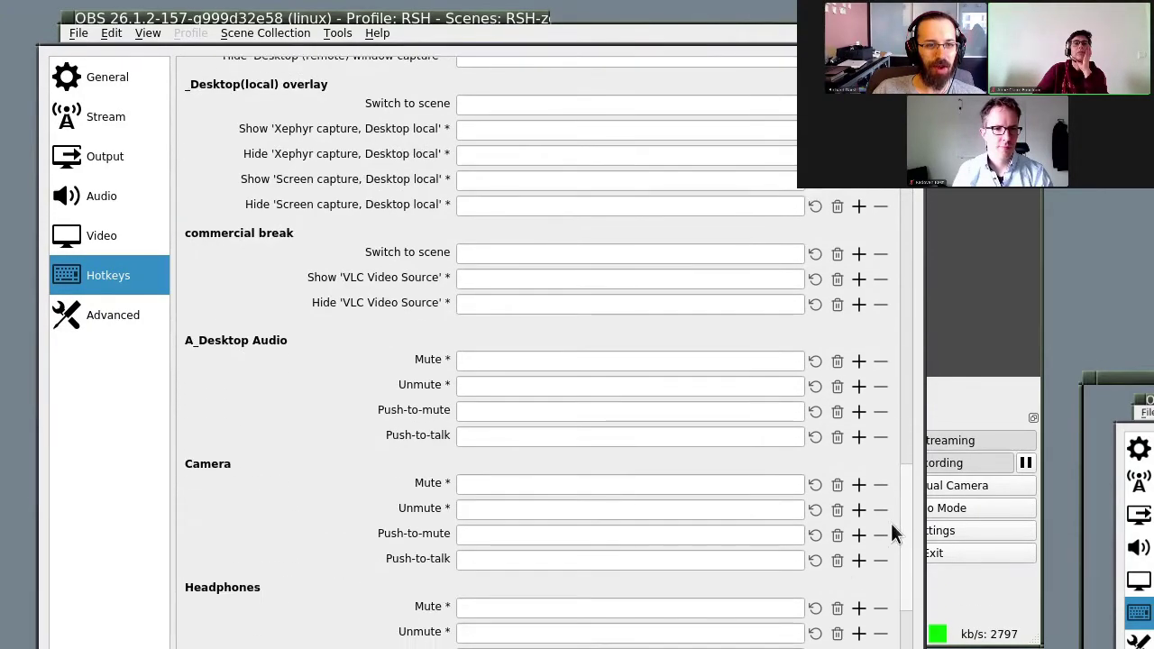
scroll(890, 568, "up", 15)
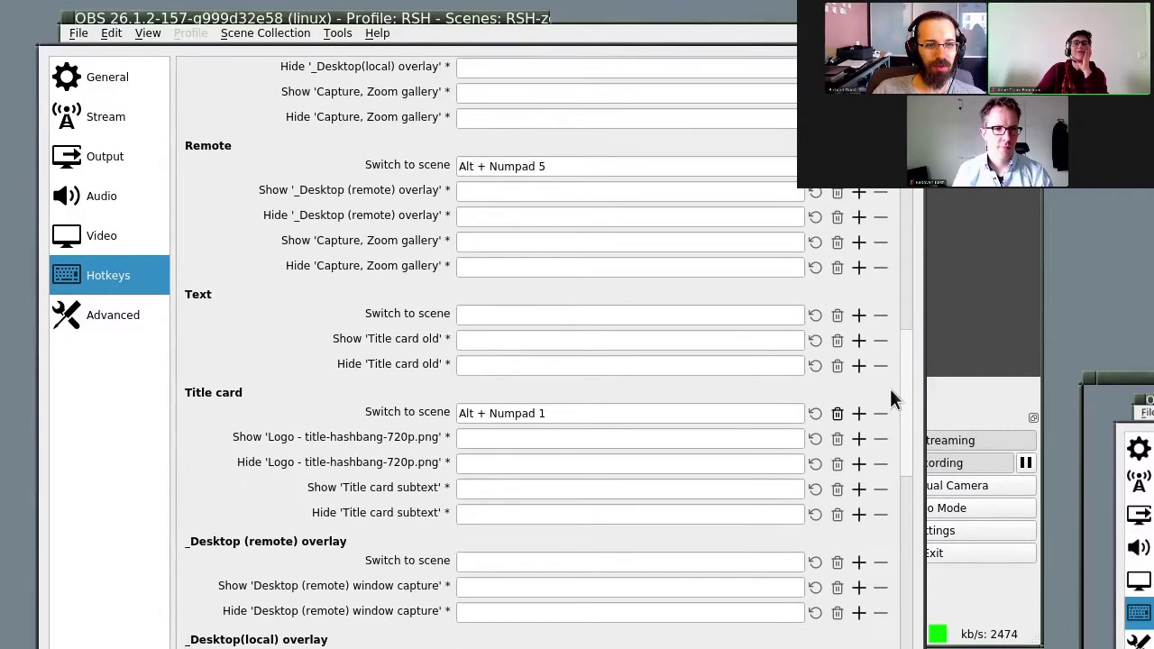
scroll(890, 327, "up", 10)
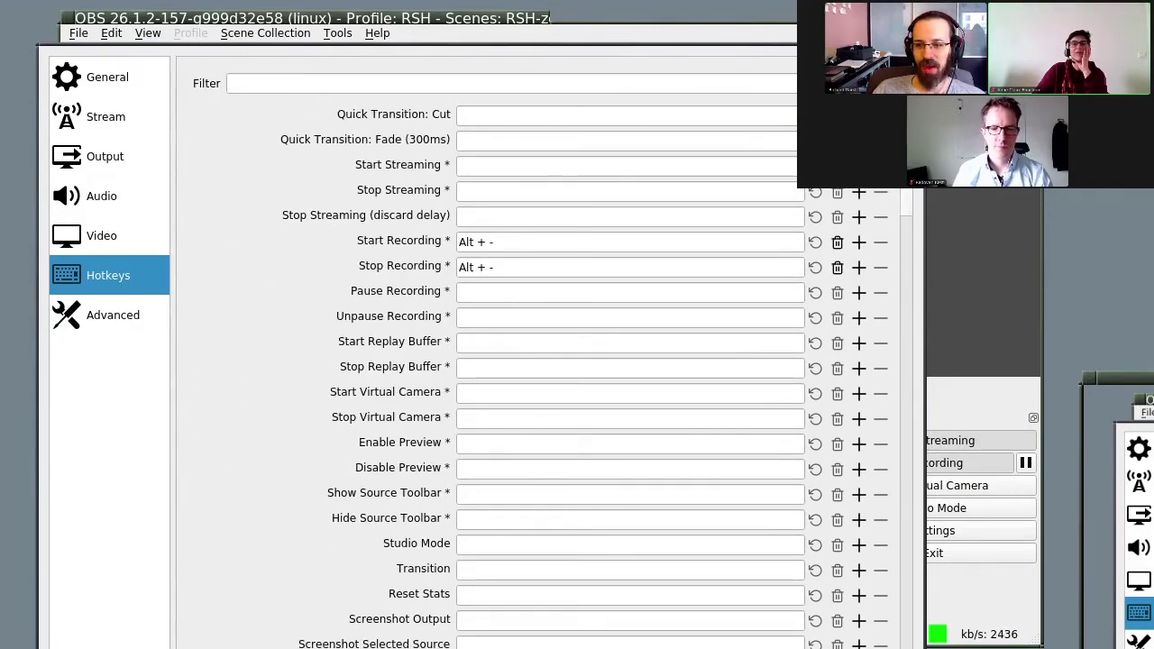
Shrink the settings dialog until its confirmation controls fit on screen, and show the Advanced settings
left_click_drag(839, 568, 831, 635)
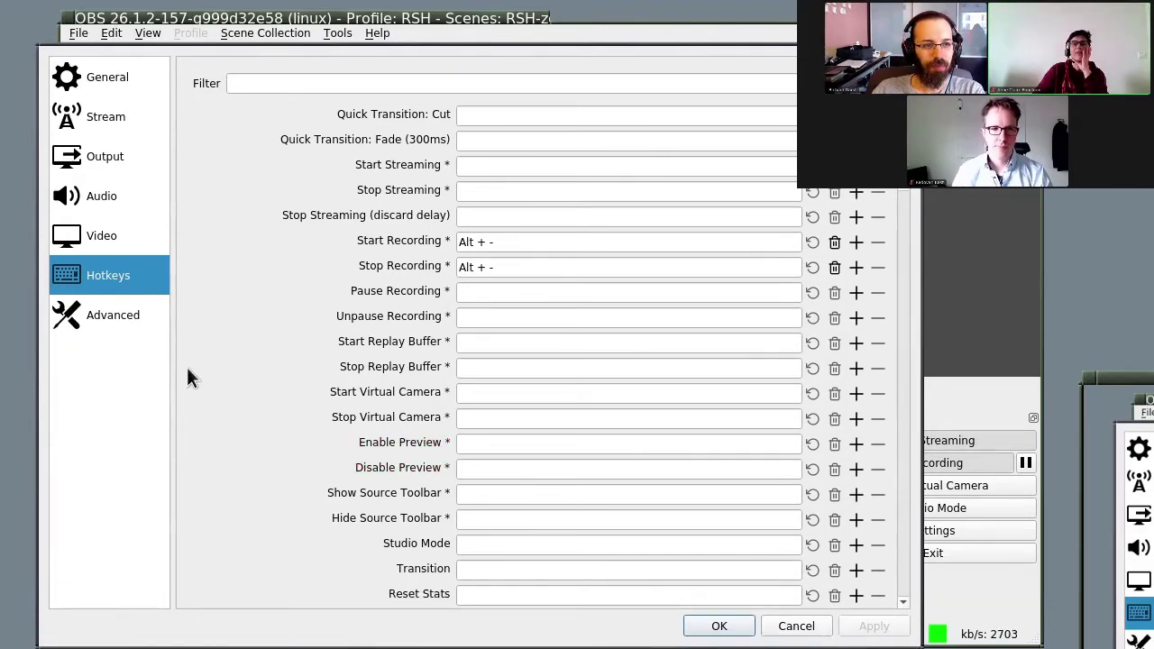
left_click(99, 329)
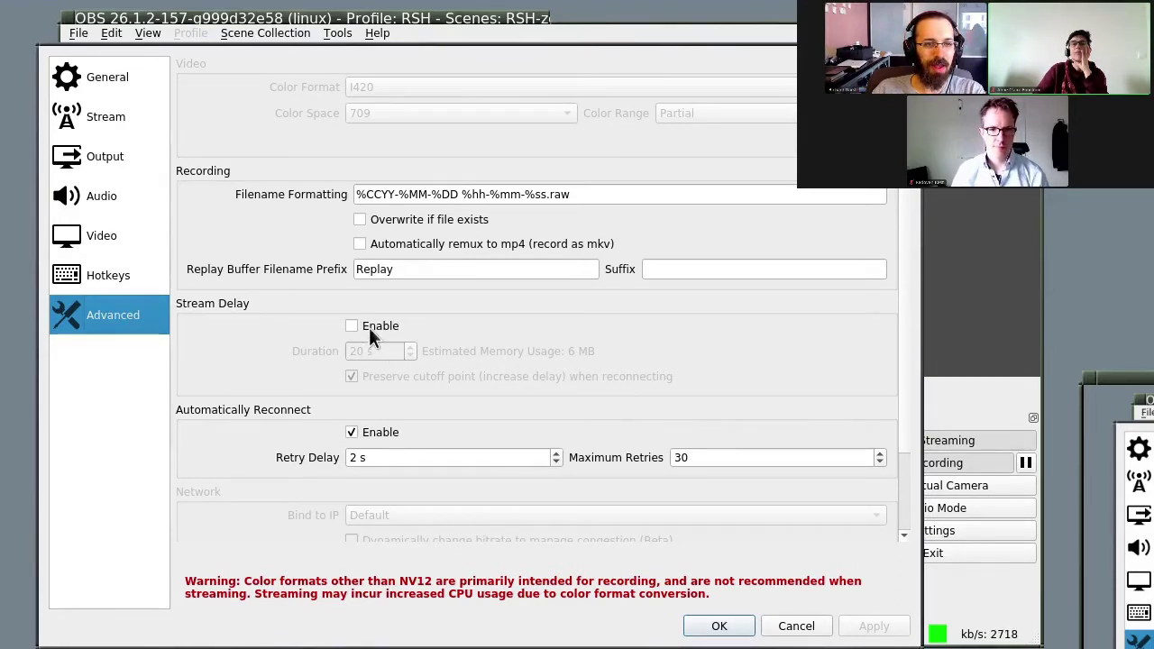
Look through the stream delay, automatic reconnect, network and hotkey focus options at the end of the Advanced settings
scroll(445, 359, "down", 3)
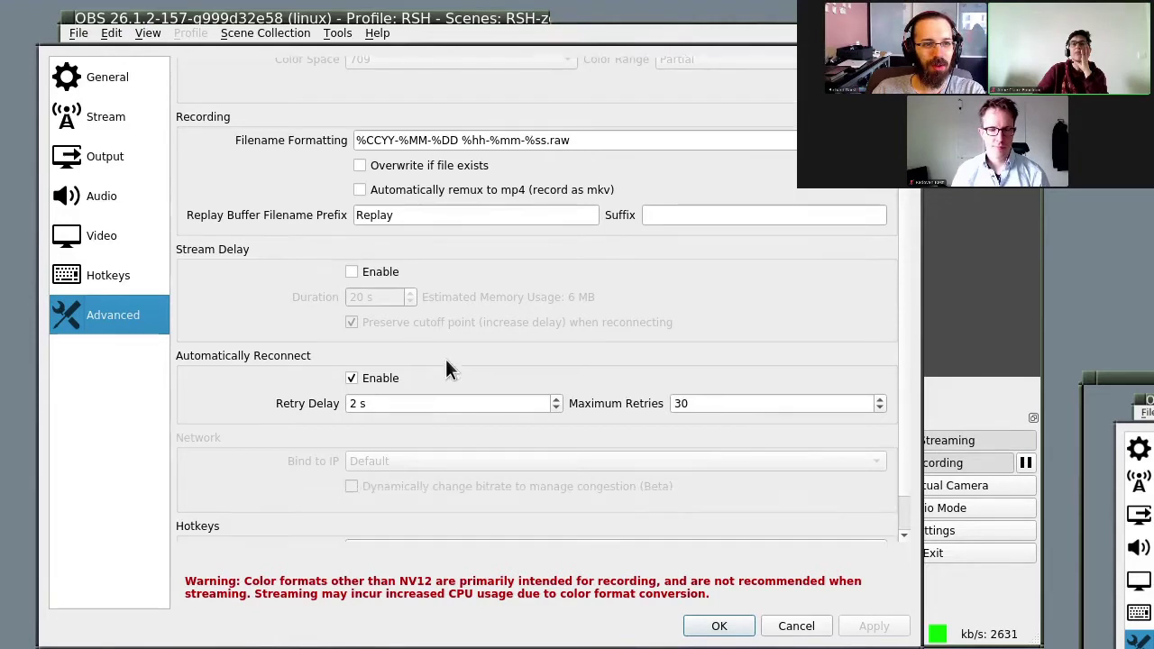
scroll(458, 419, "down", 2)
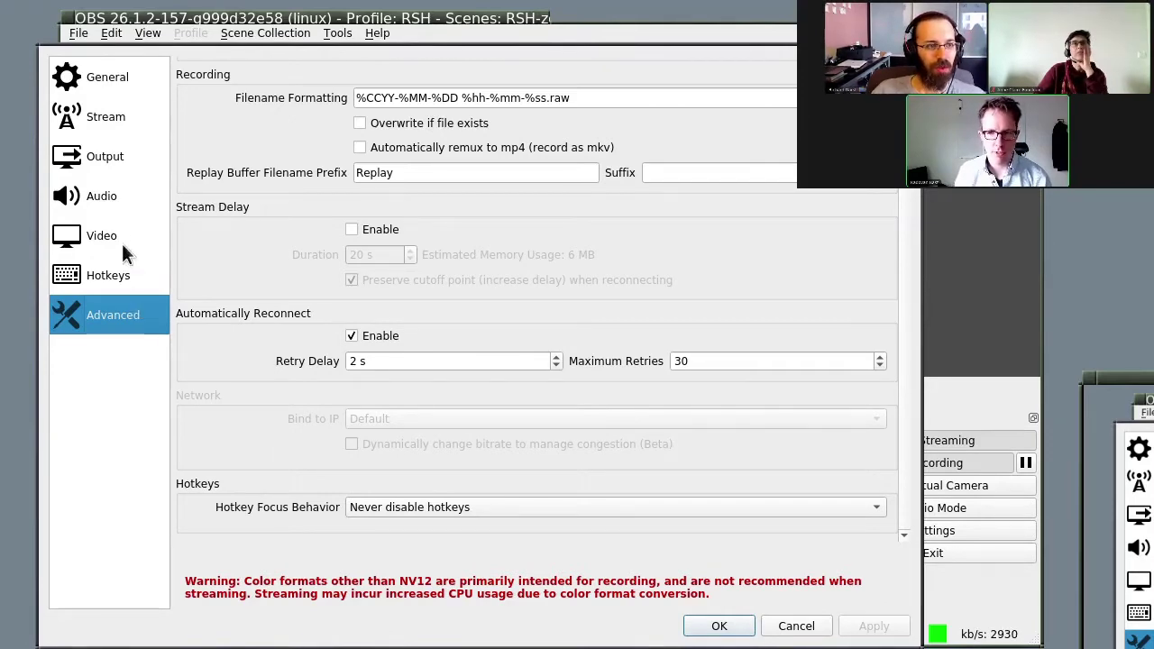
Revisit the Audio, Stream, Video and Output settings, checking the resolution and streaming encoder values, and close the settings dialog
left_click(101, 197)
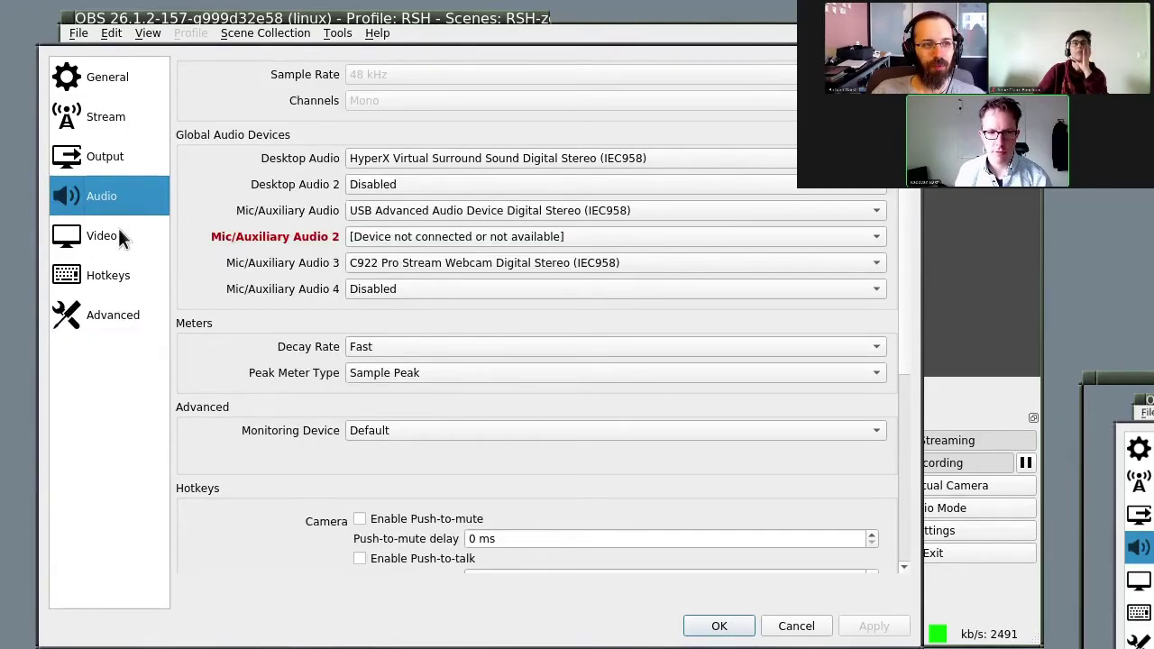
left_click(119, 234)
left_click(118, 195)
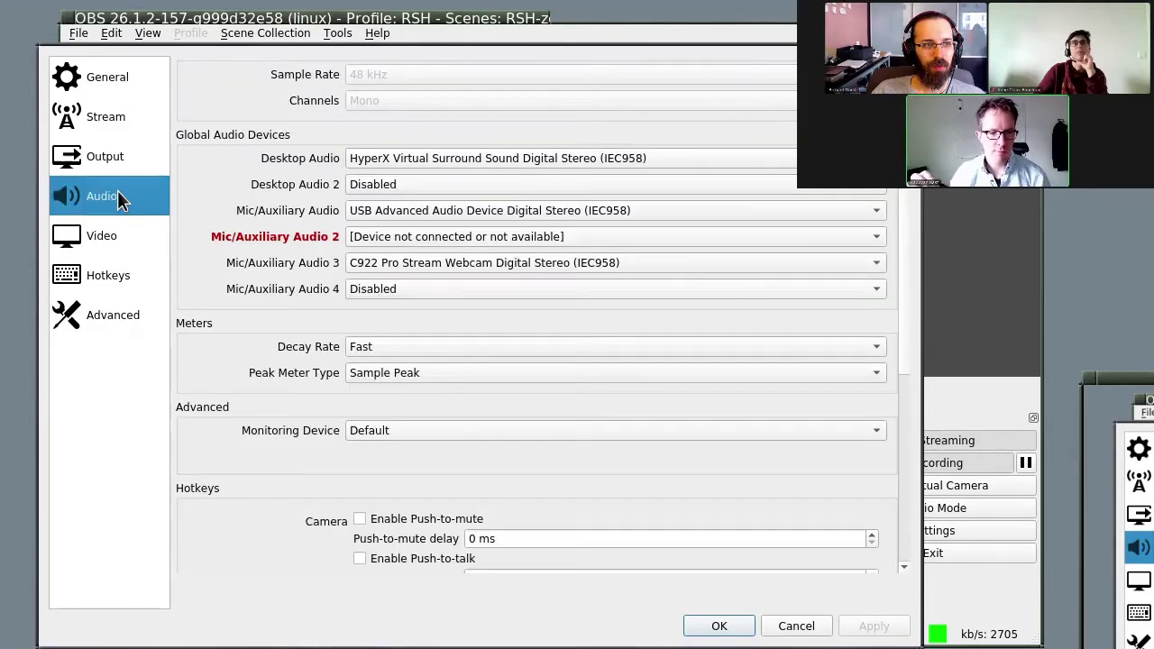
left_click(121, 116)
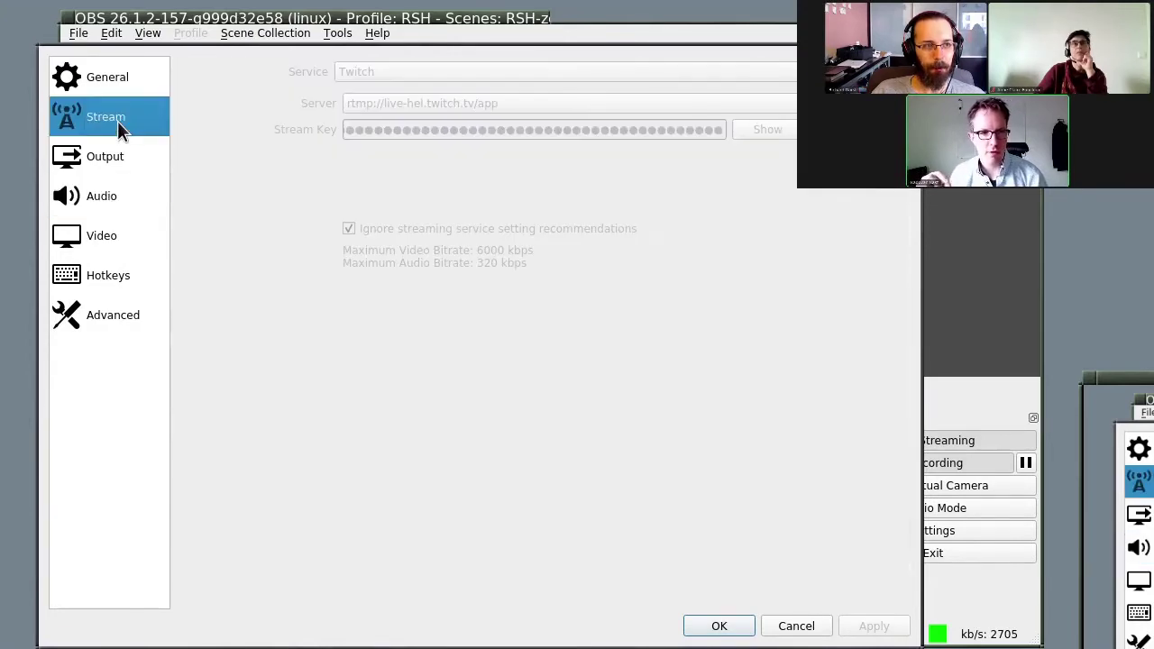
left_click(126, 223)
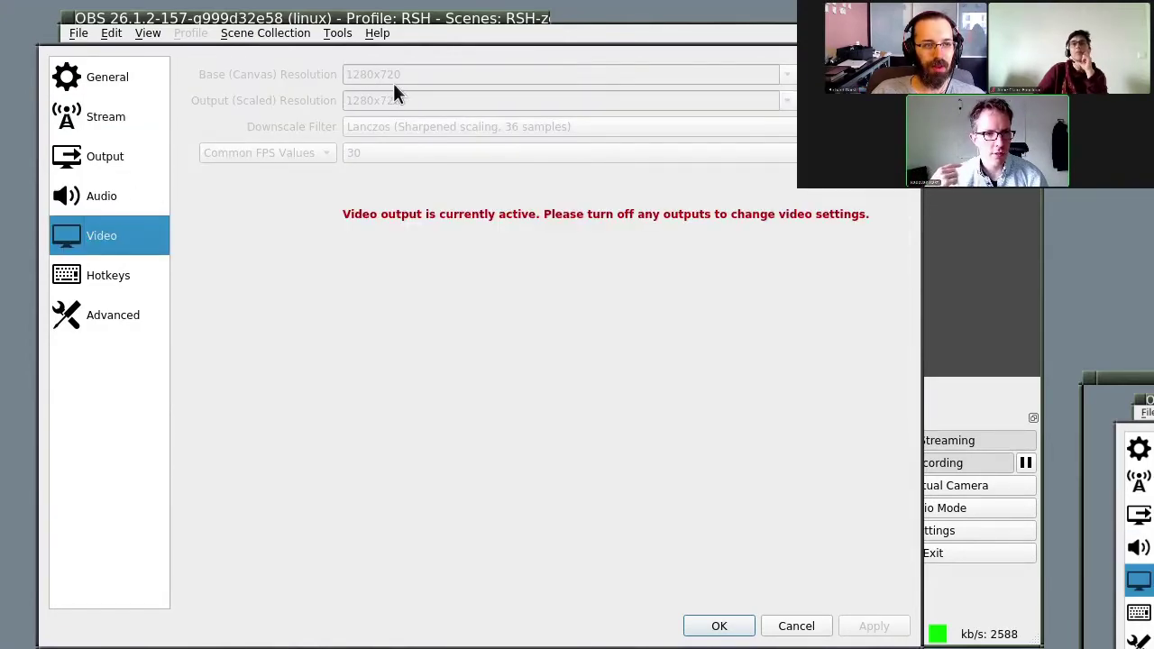
left_click(113, 155)
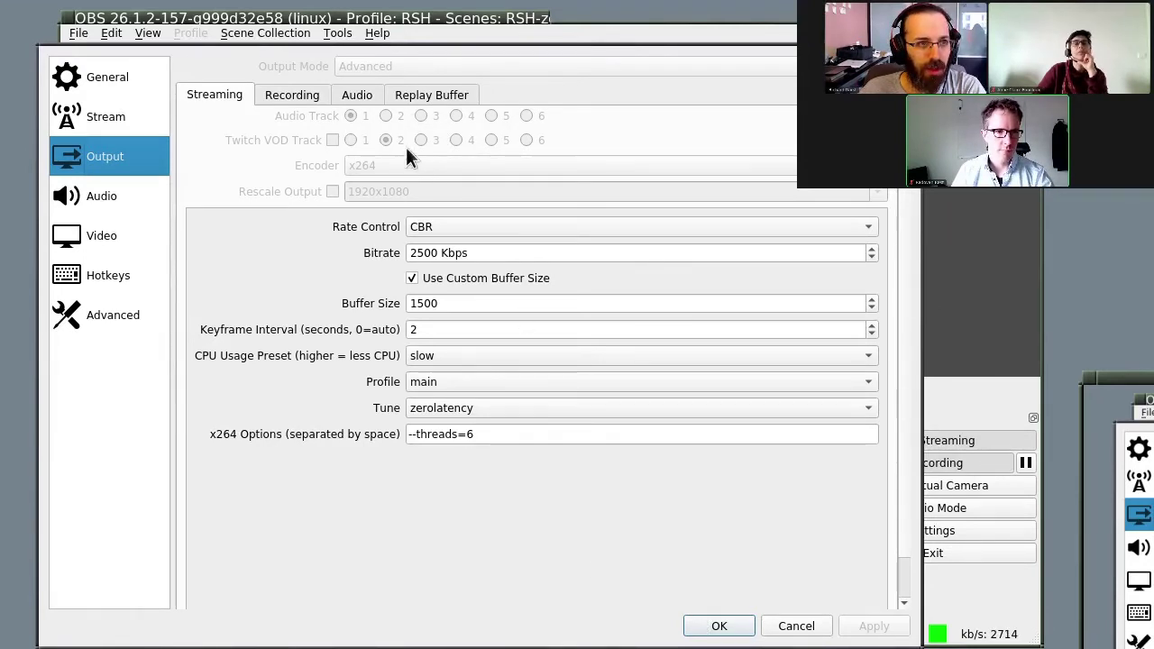
left_click(733, 626)
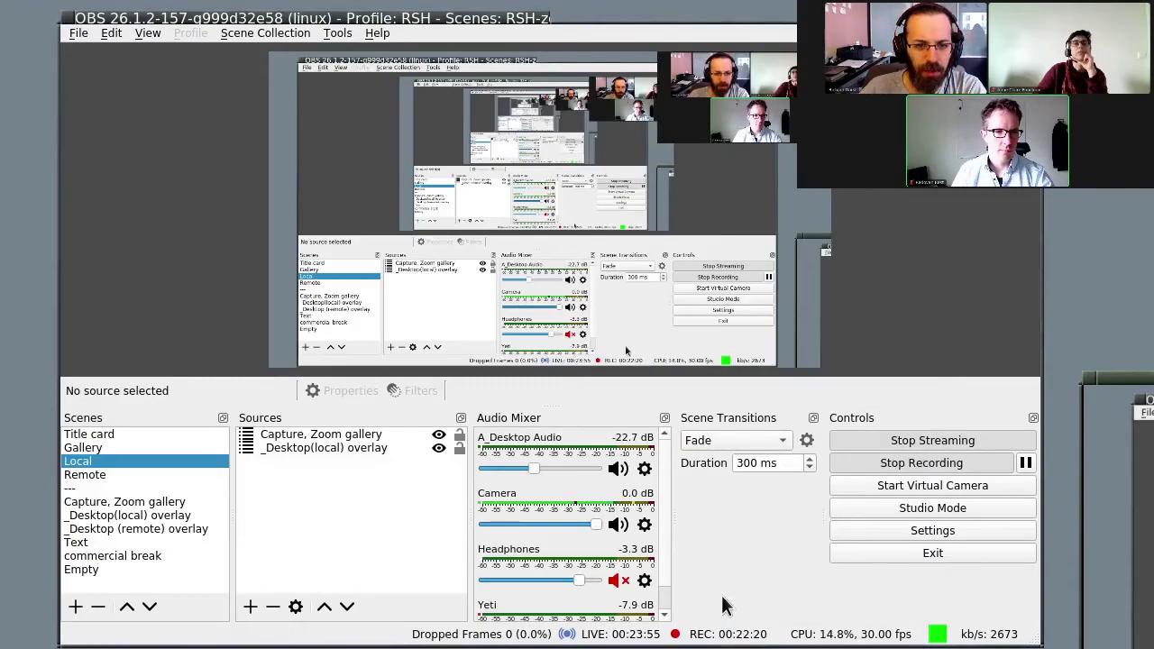
Open the advanced audio properties from the desktop audio source and arrange the window so all six track columns are in view
left_click(644, 469)
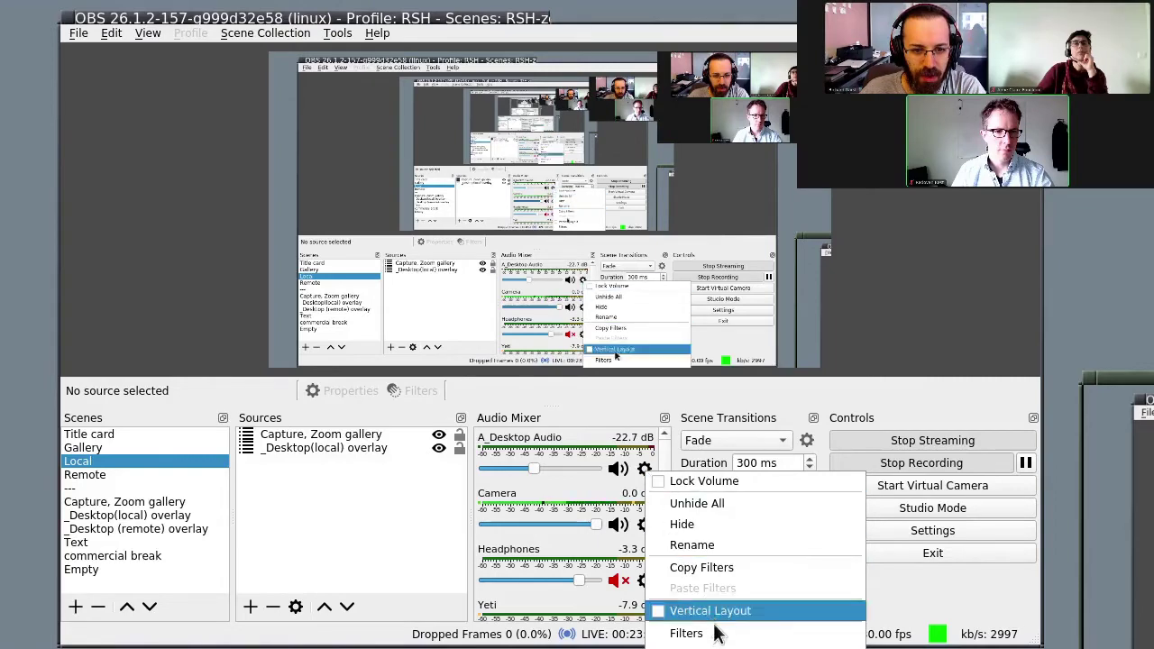
left_click(690, 644)
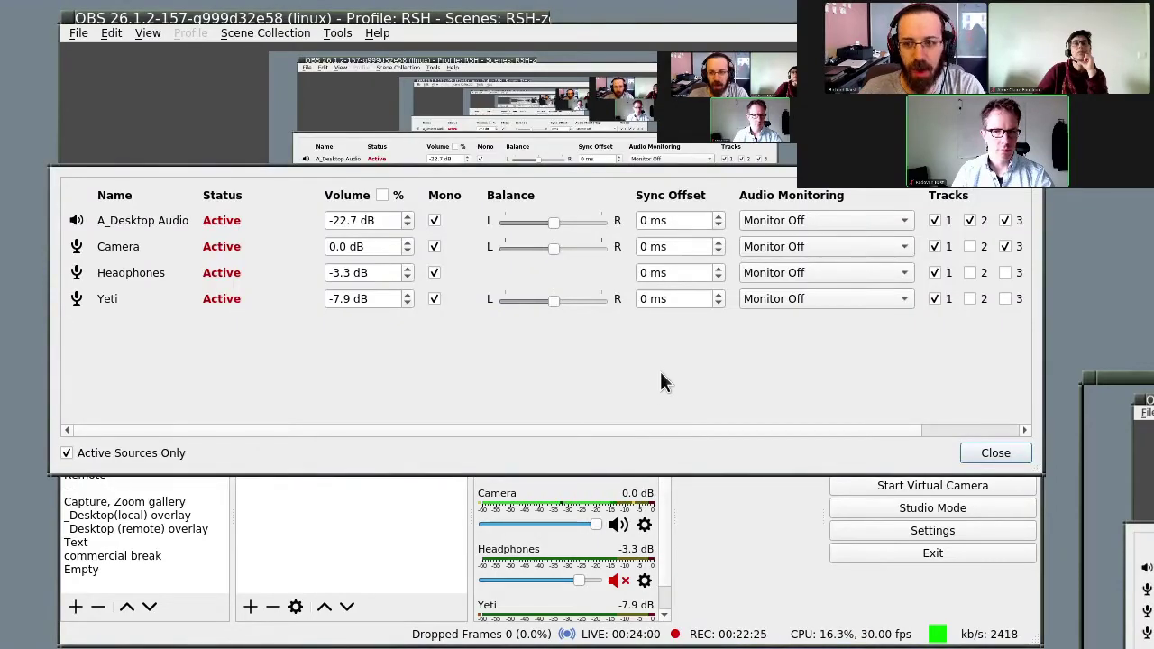
left_click_drag(660, 383, 567, 383)
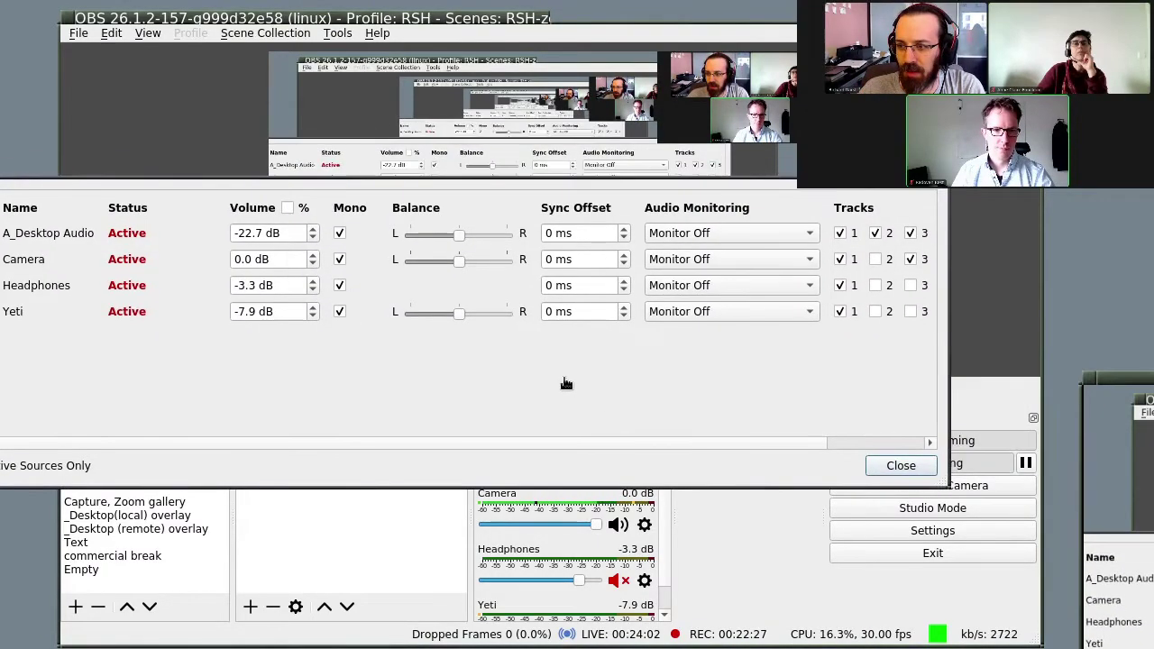
left_click_drag(889, 384, 1071, 390)
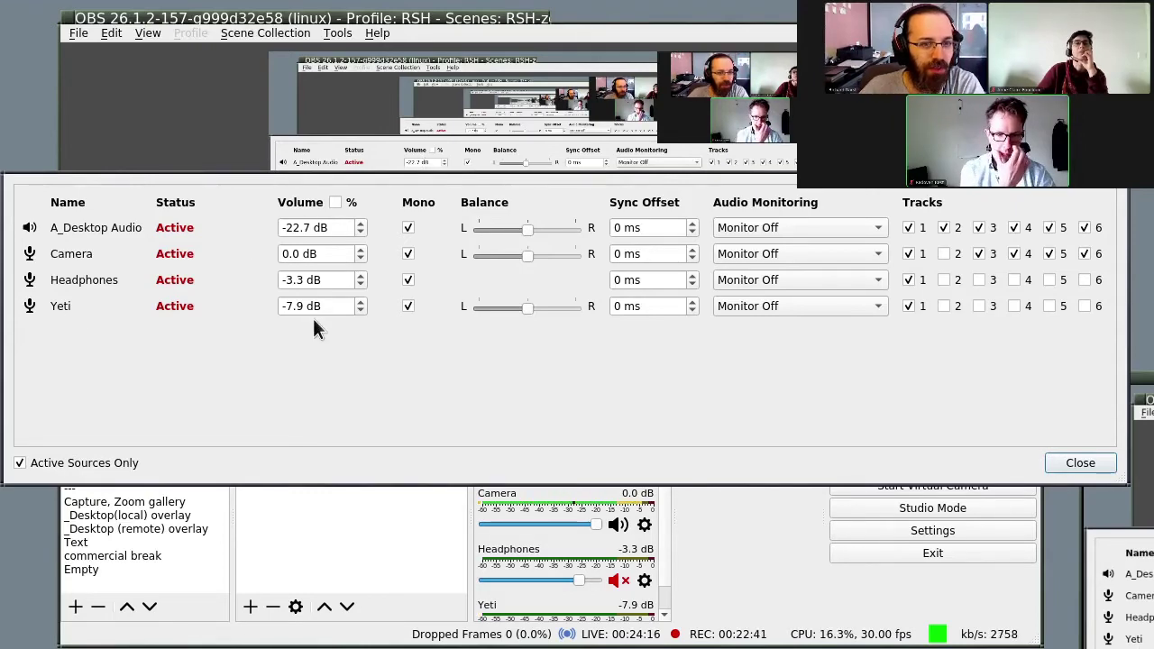
Set the desktop audio volume to -21.1 dB in the audio mixer and close the advanced audio properties
left_click_drag(322, 325, 323, 247)
left_click_drag(534, 469, 537, 478)
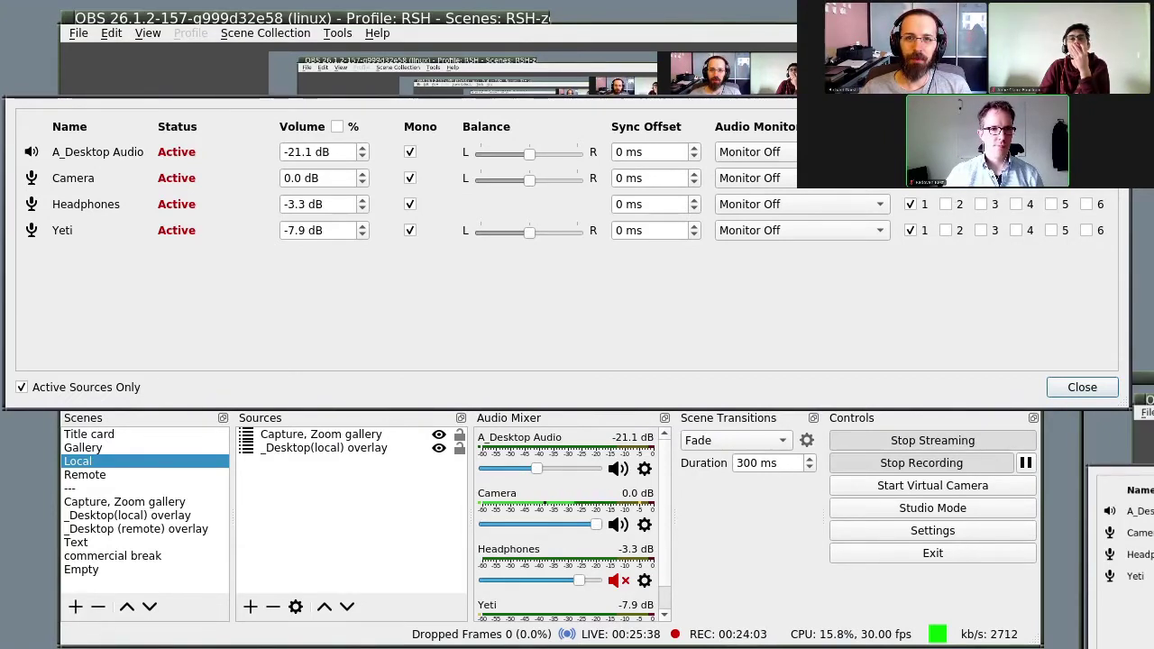
left_click(1084, 393)
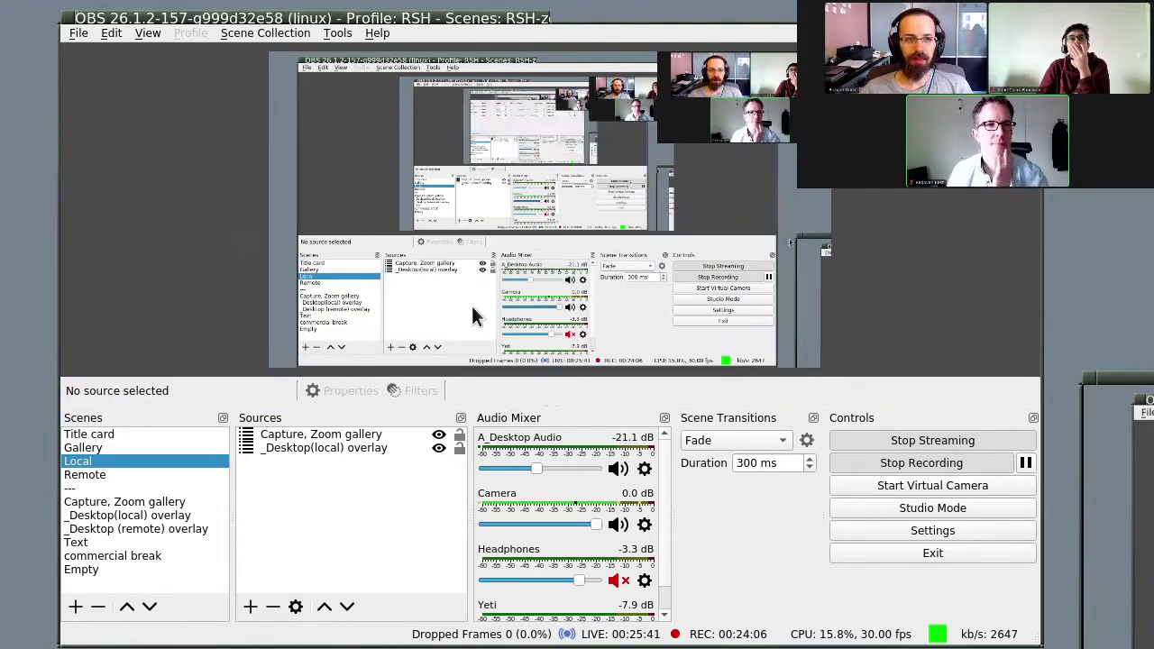
Reopen the settings and examine the Output options for streaming and recording, including the recording format, encoder and rate control
left_click(76, 34)
left_click(90, 99)
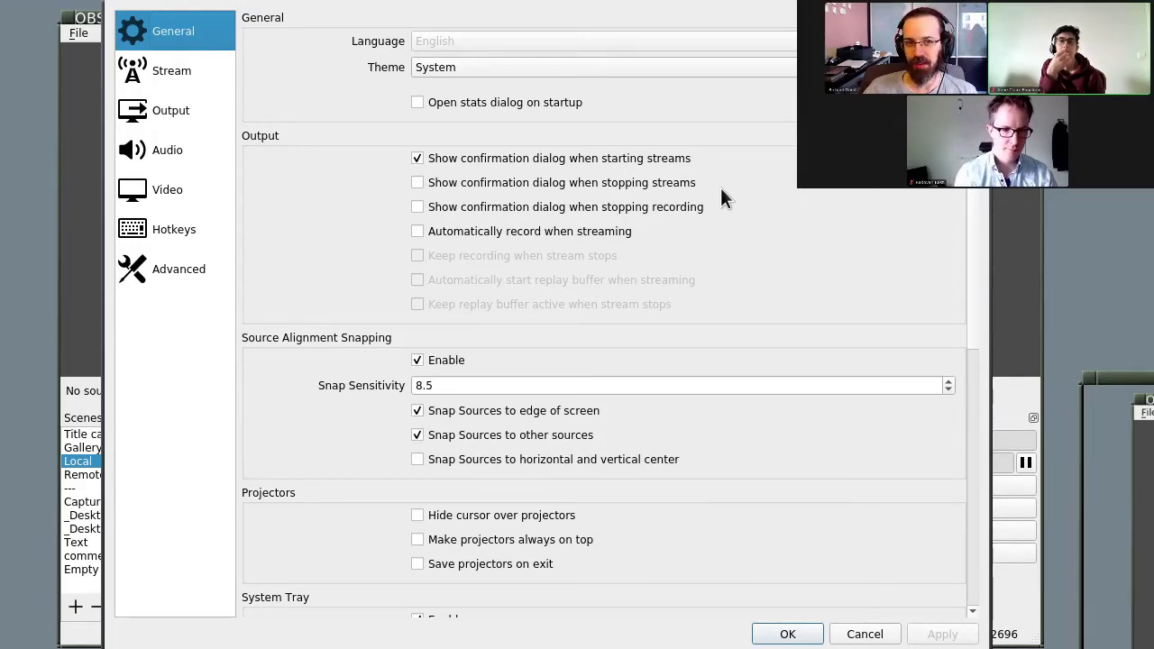
left_click(182, 122)
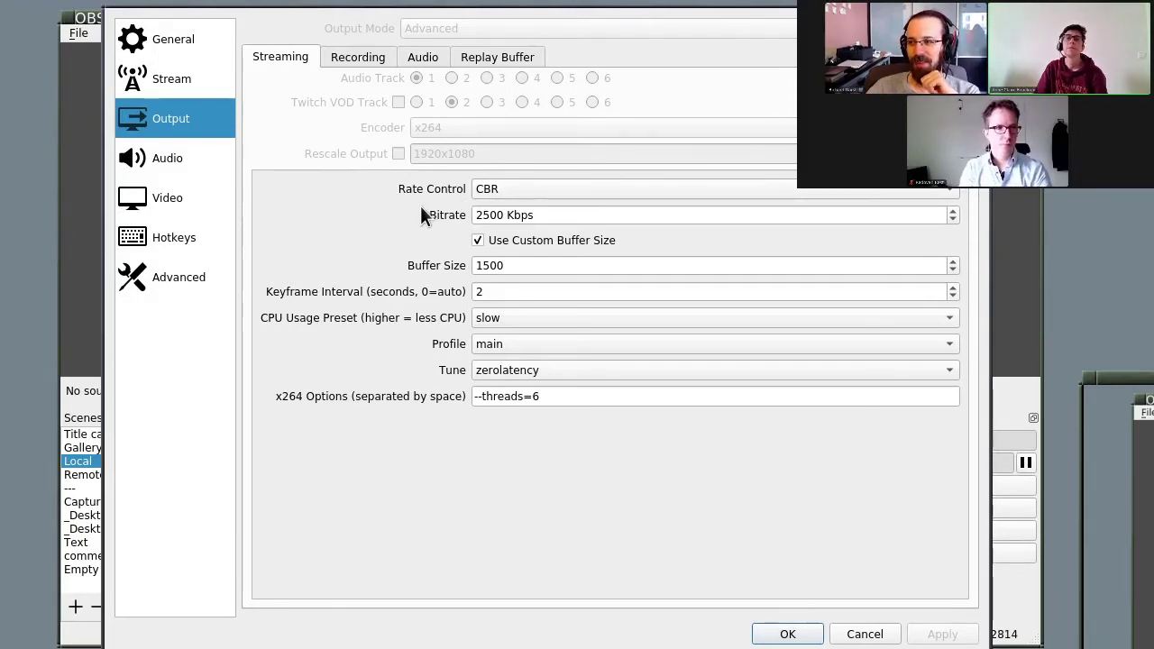
left_click(371, 62)
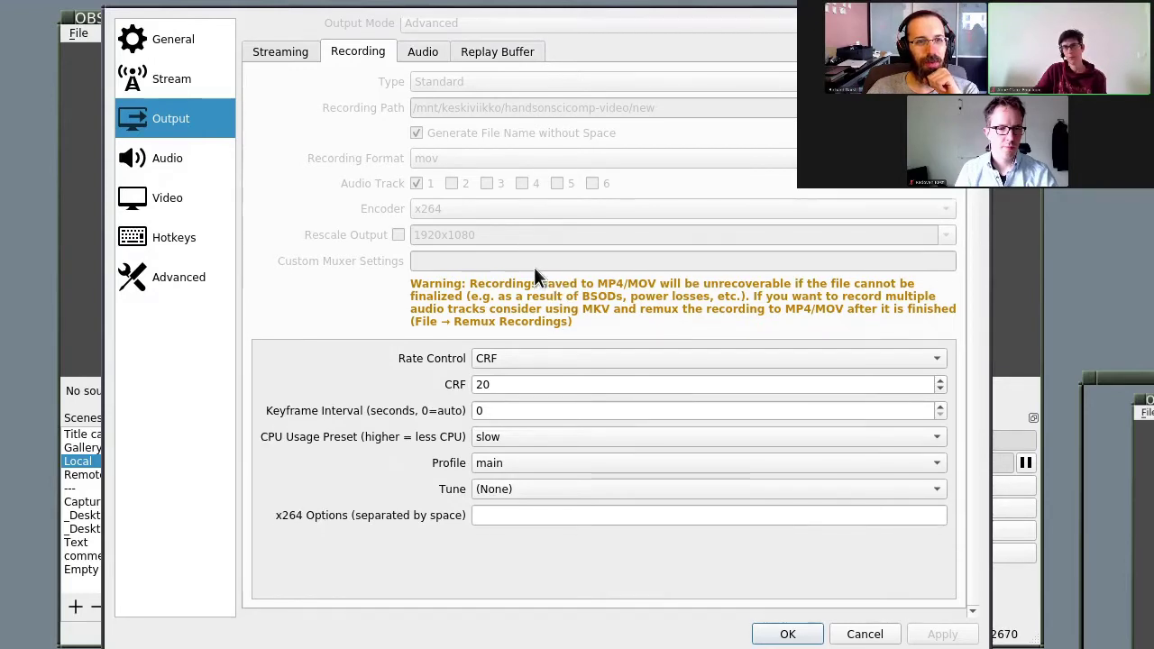
scroll(534, 267, "down", 1)
scroll(383, 374, "up", 1)
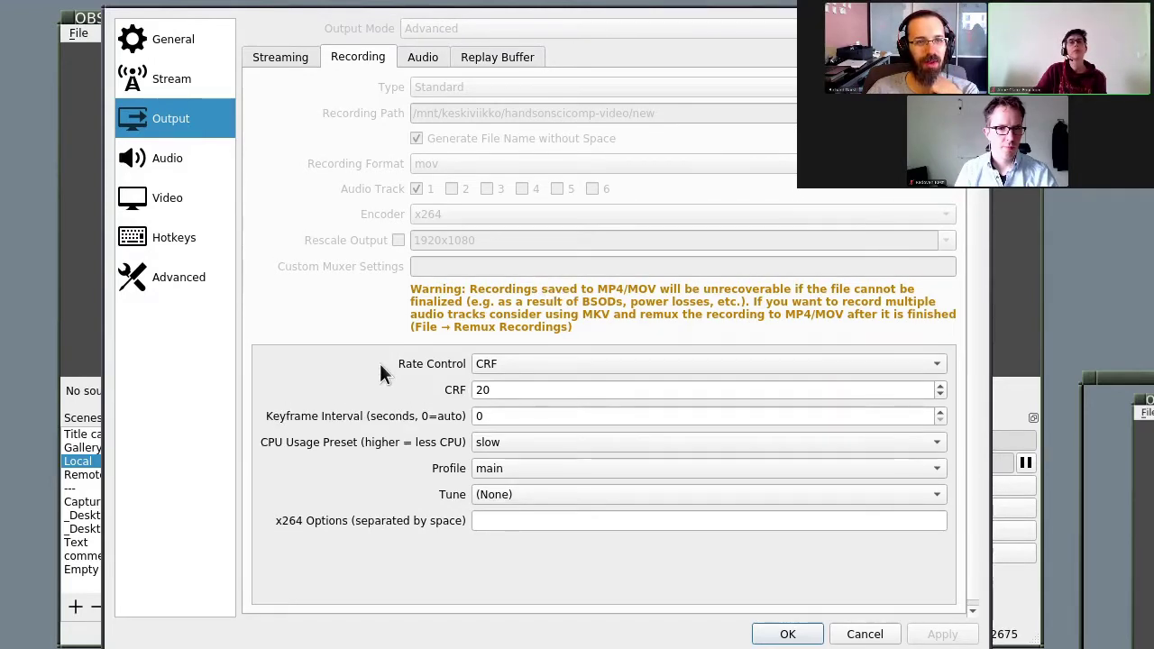
scroll(380, 341, "down", 1)
scroll(381, 331, "up", 1)
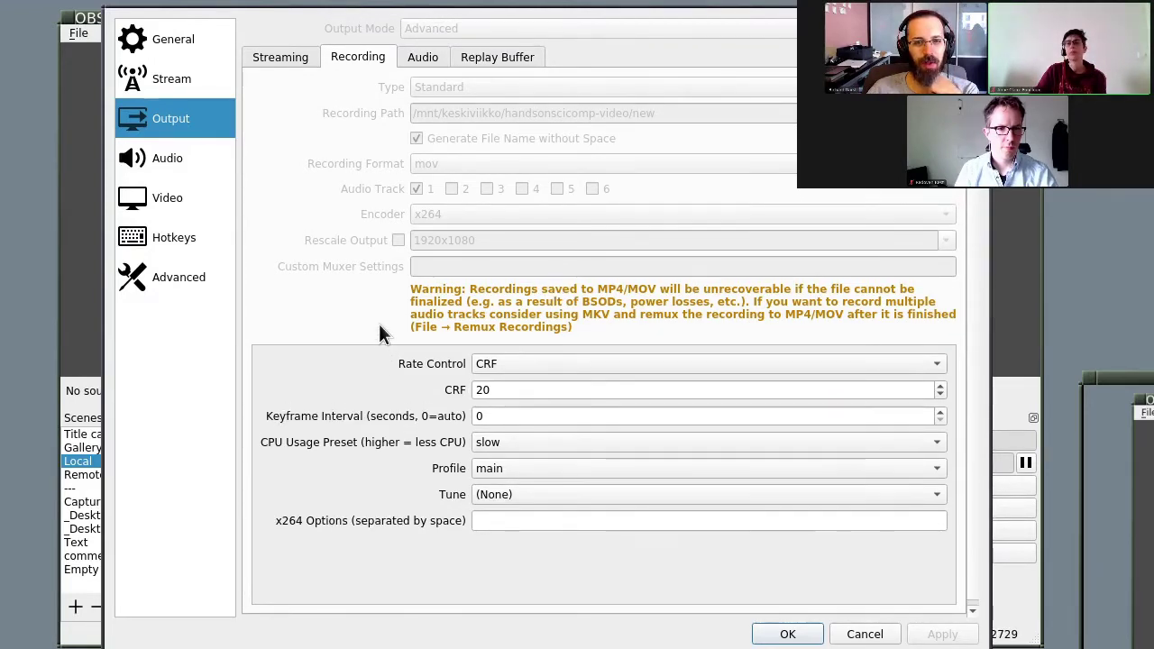
Look at the audio track bitrates and replay buffer option in the Output settings, return to the streaming options and close the dialog
left_click(418, 61)
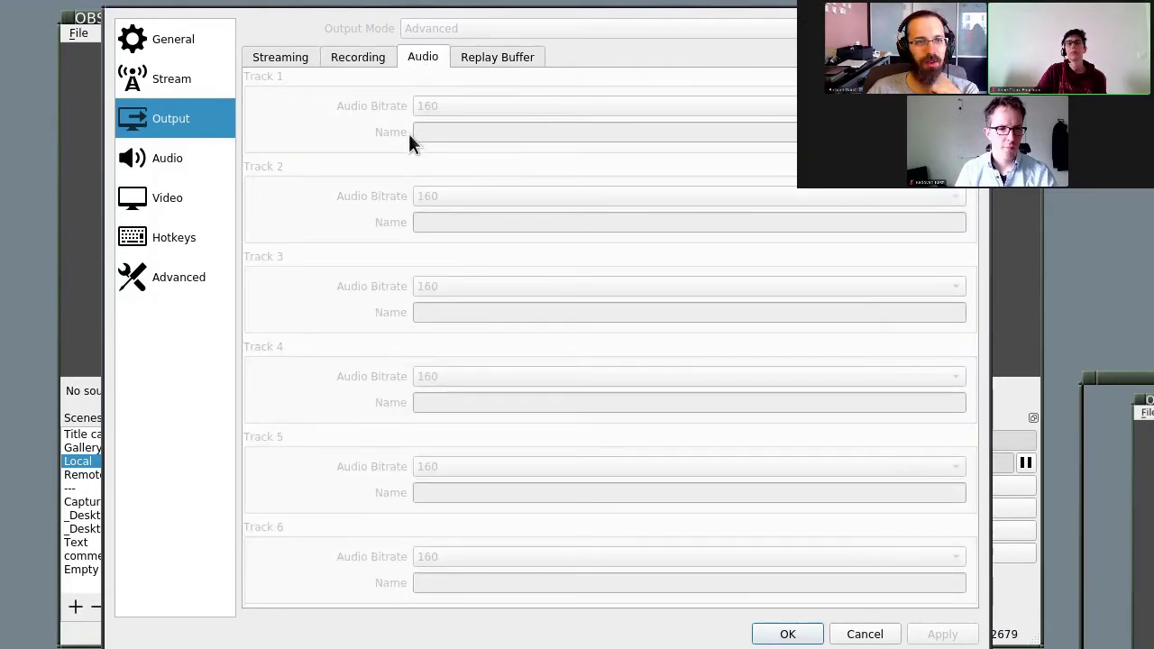
left_click(498, 56)
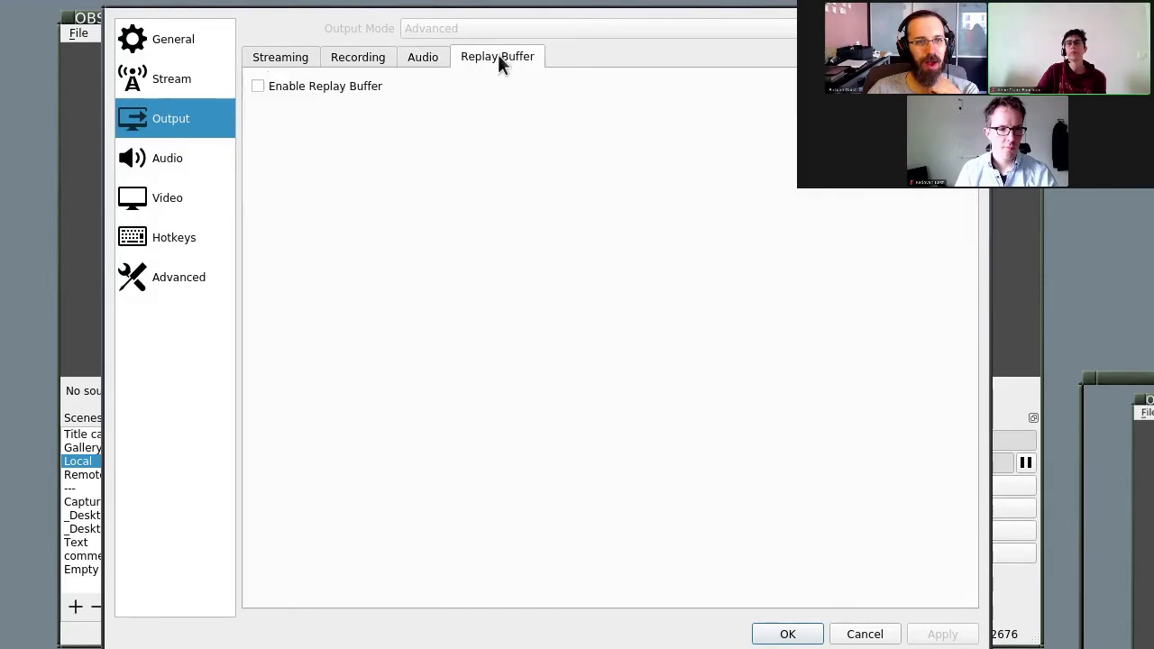
left_click(298, 56)
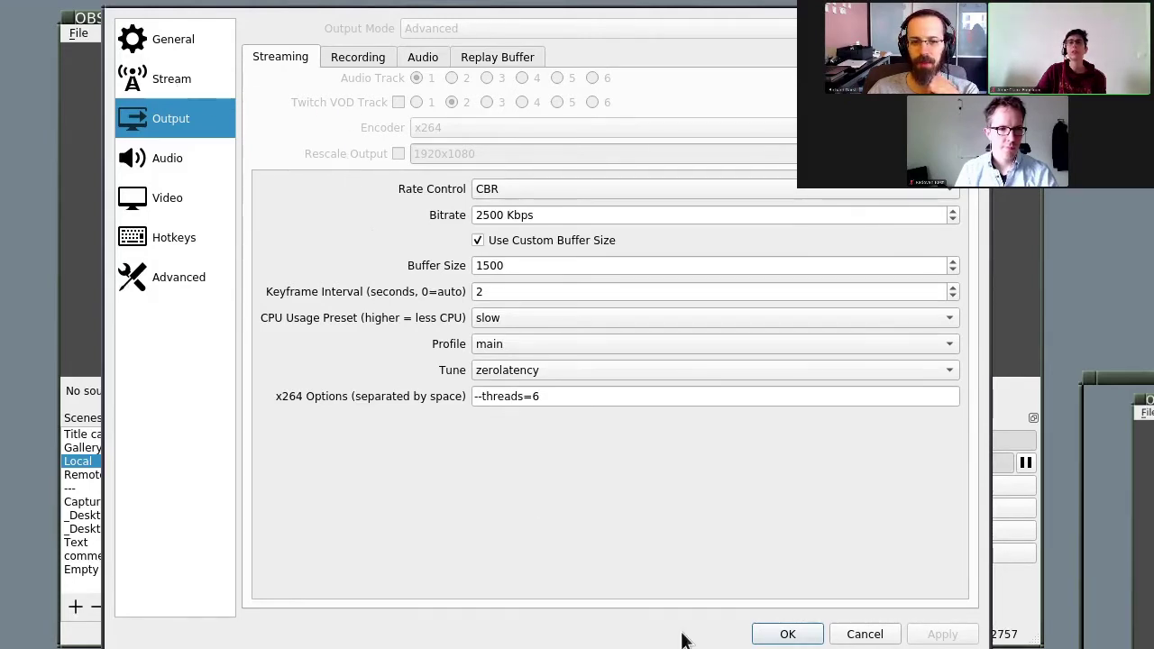
left_click(768, 638)
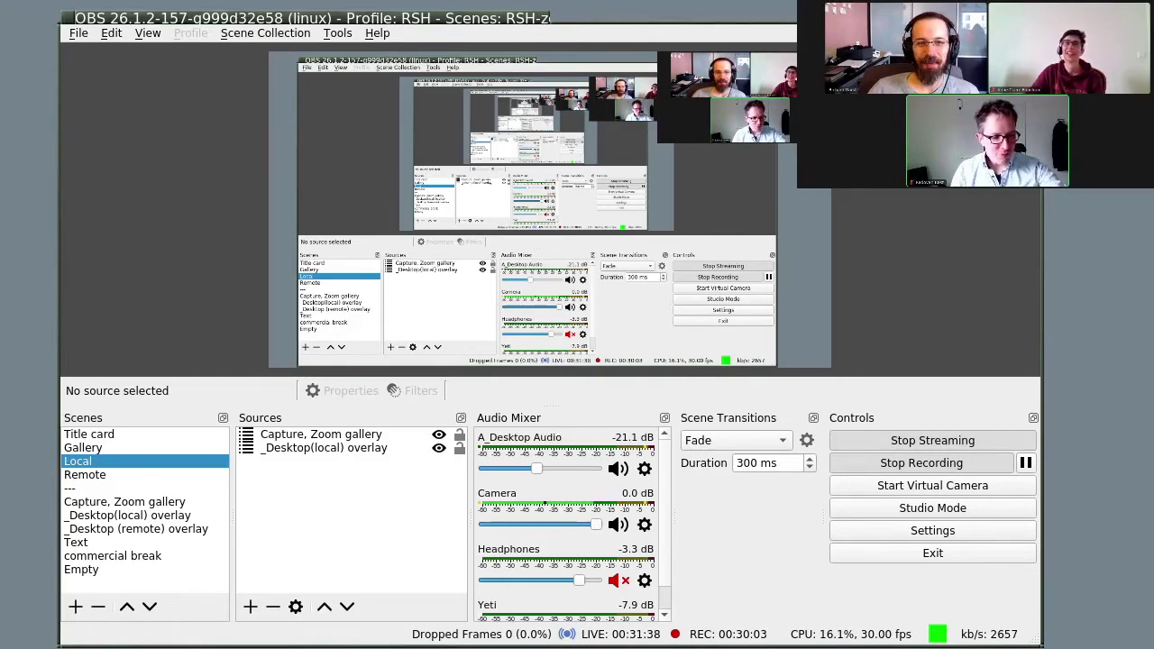
Demonstrate the fullscreen projector by projecting the preview on the ASUS VX278 display, and close the projection
right_click(587, 234)
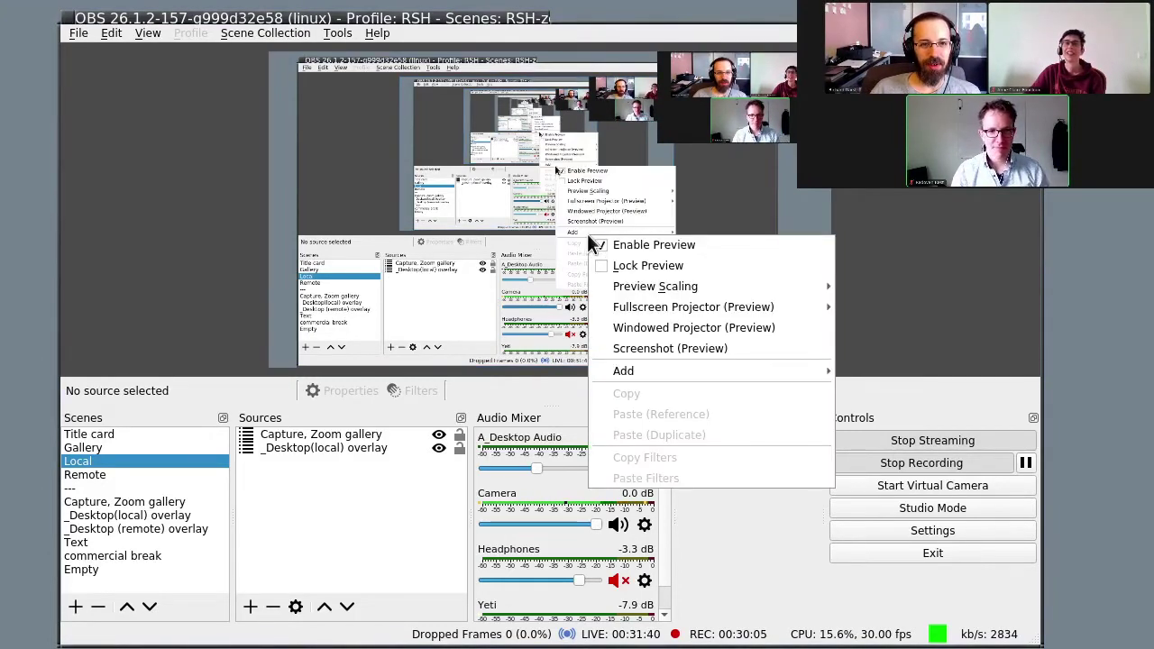
key("Escape")
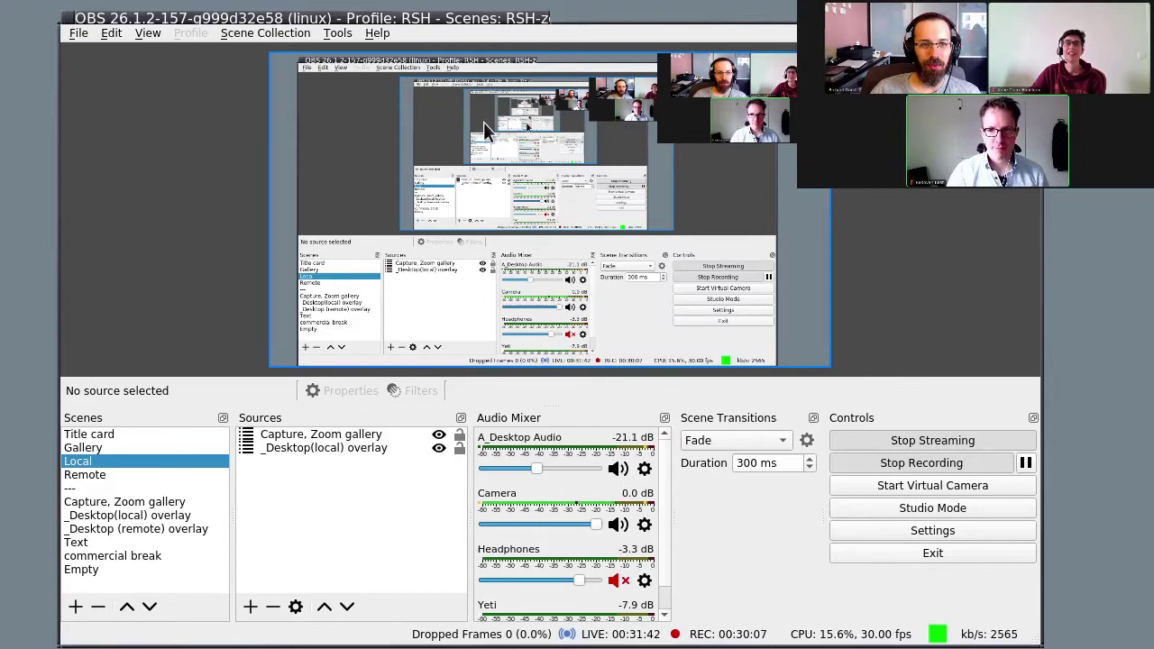
right_click(378, 58)
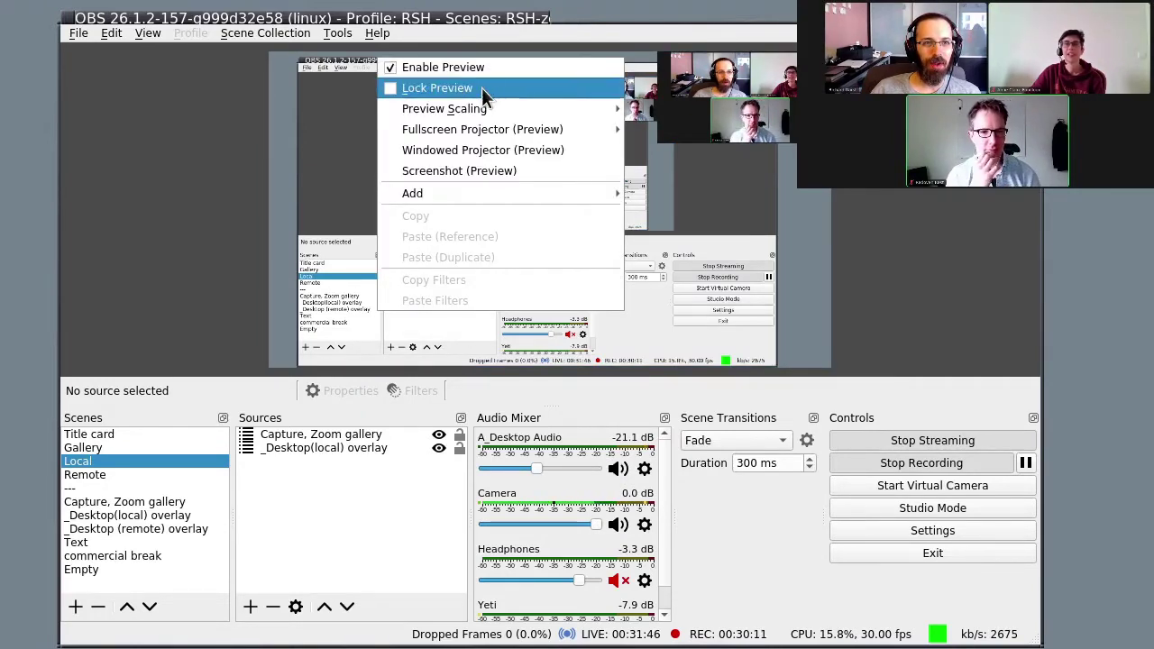
mouse_move(490, 108)
mouse_move(490, 133)
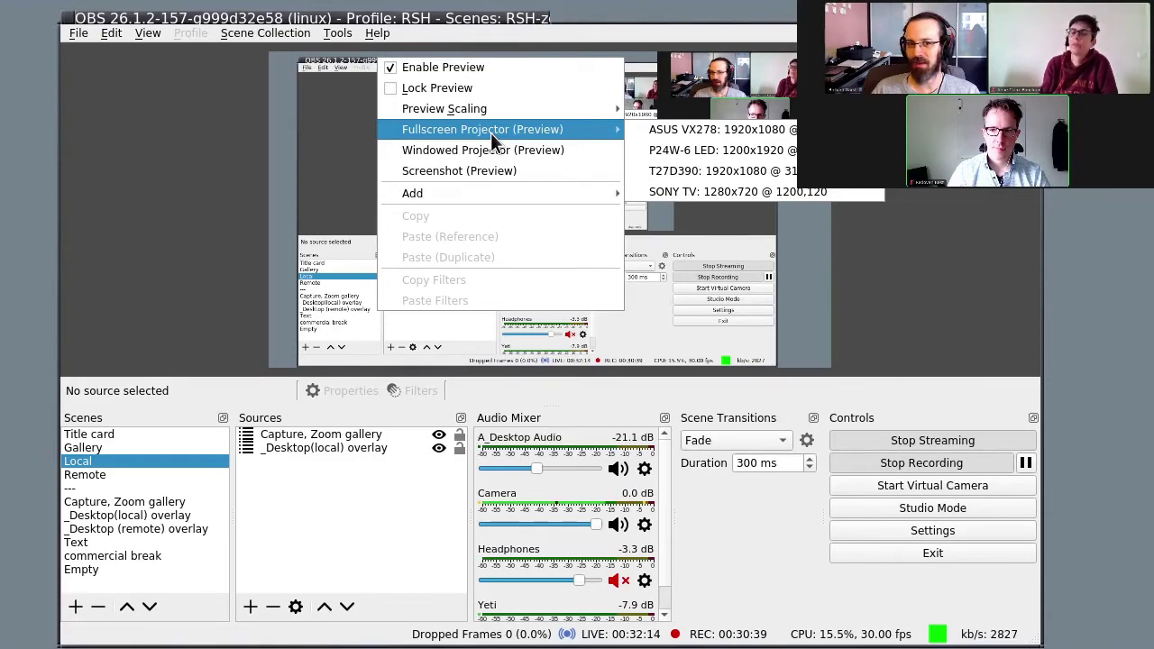
left_click(767, 131)
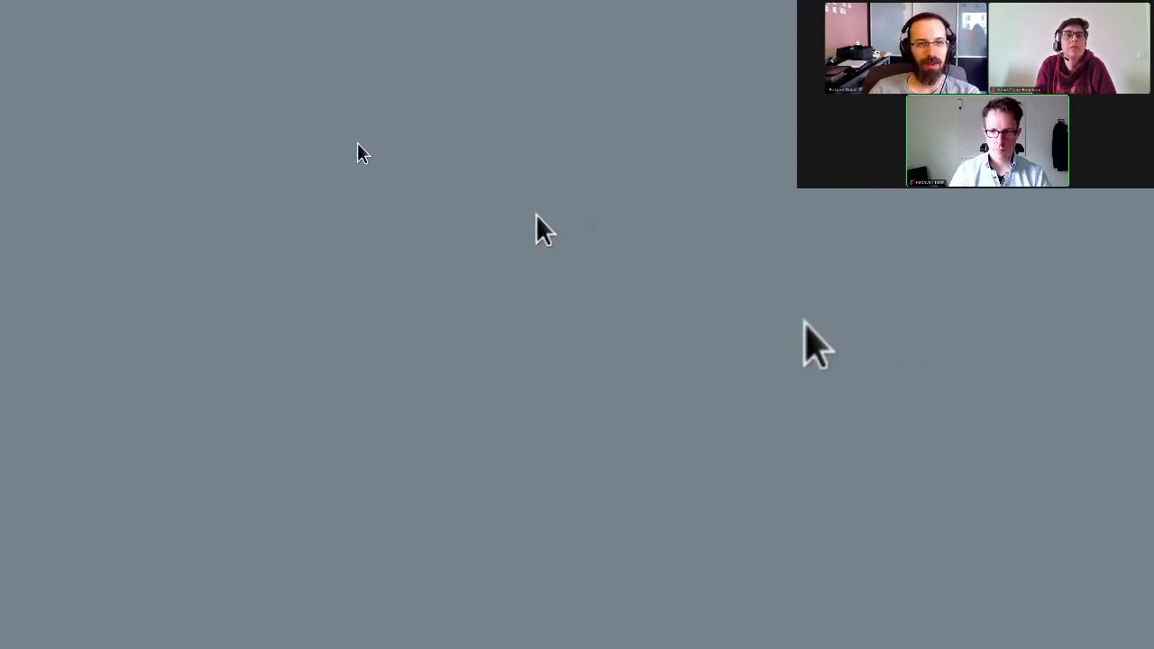
key("Escape")
Shift the main window slightly, project the preview fullscreen on the ASUS VX278 display once more and close the projection
left_click_drag(336, 214, 282, 186)
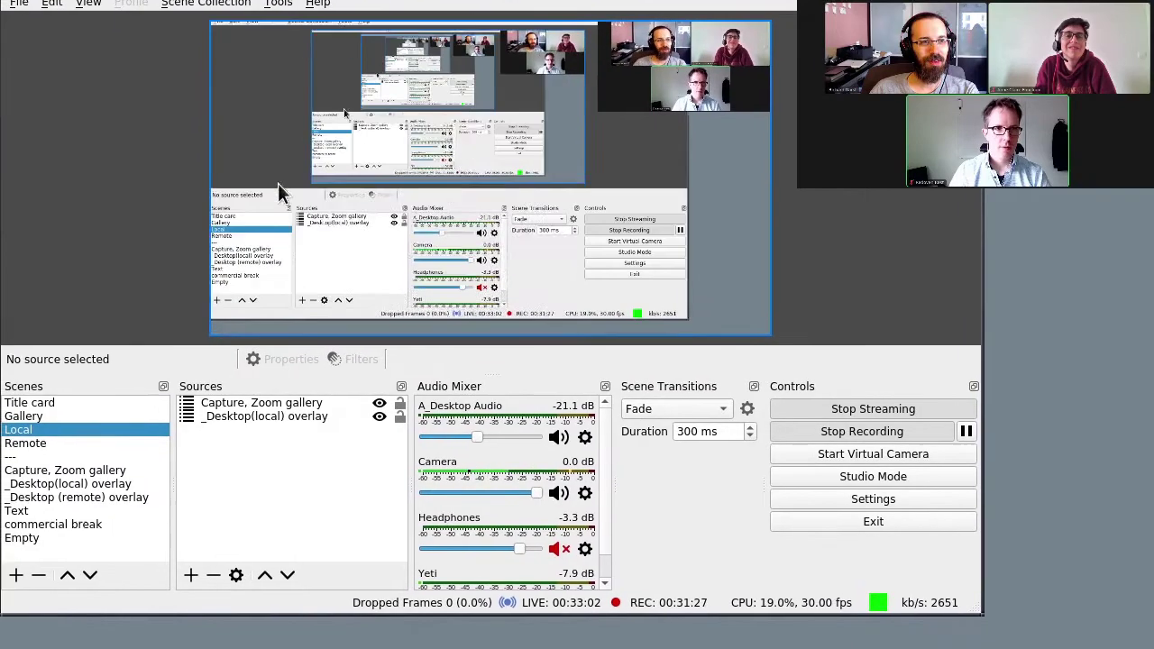
right_click(319, 190)
mouse_move(417, 273)
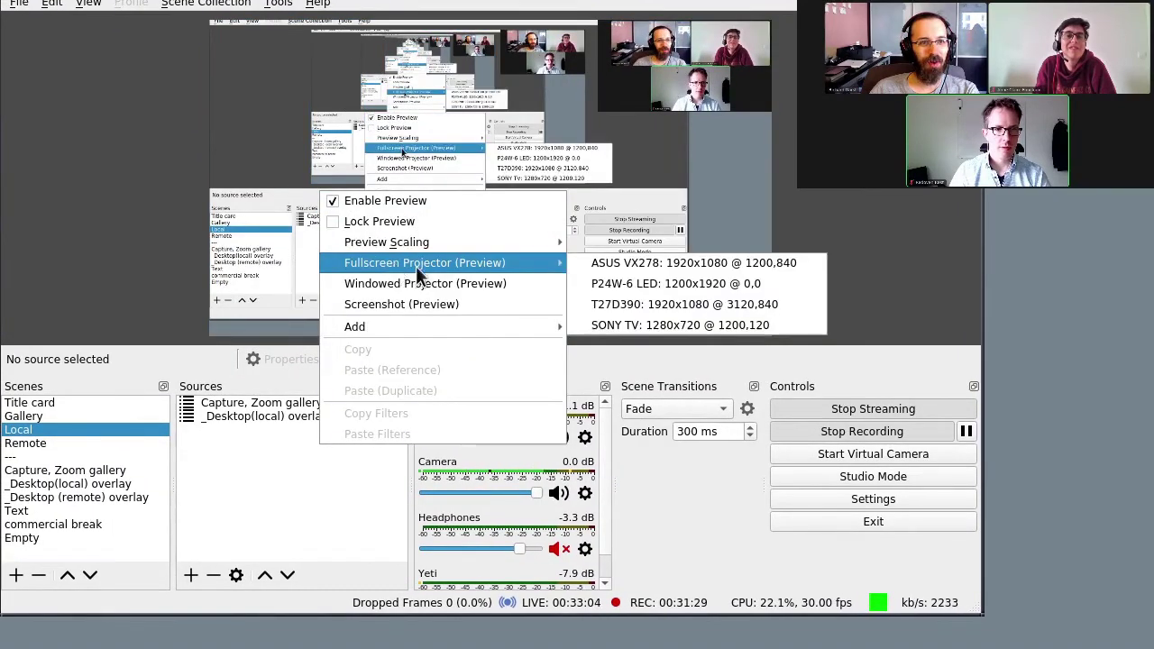
left_click(600, 262)
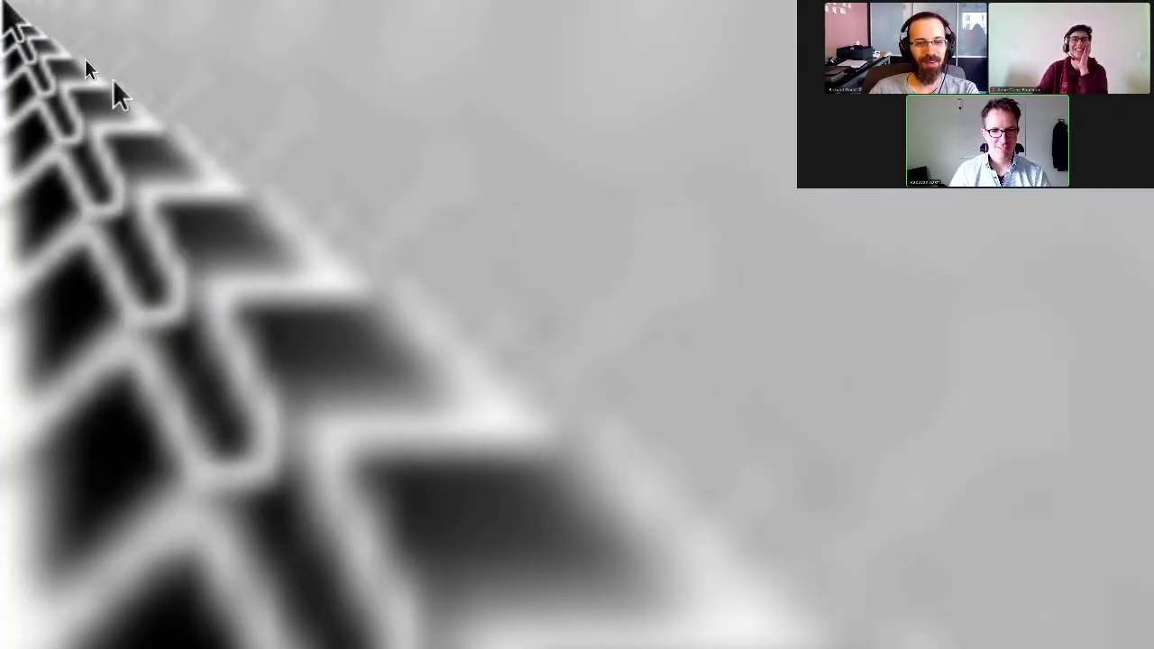
key("Escape")
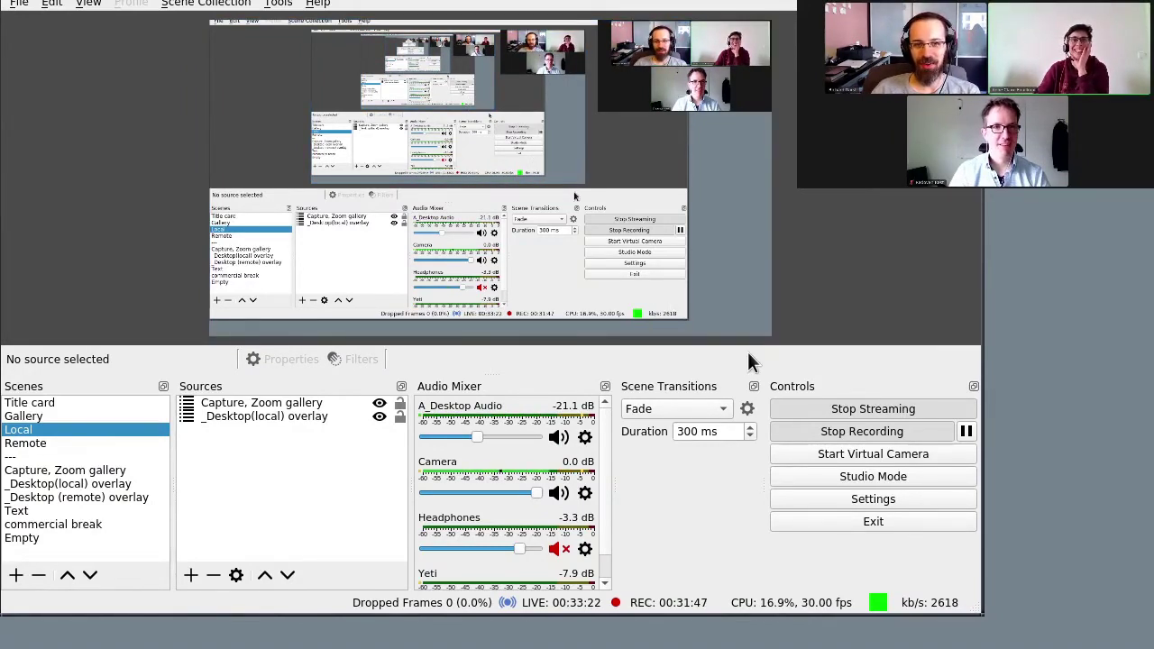
Open a windowed projector of the preview and enlarge and position its window over the main window
right_click(572, 250)
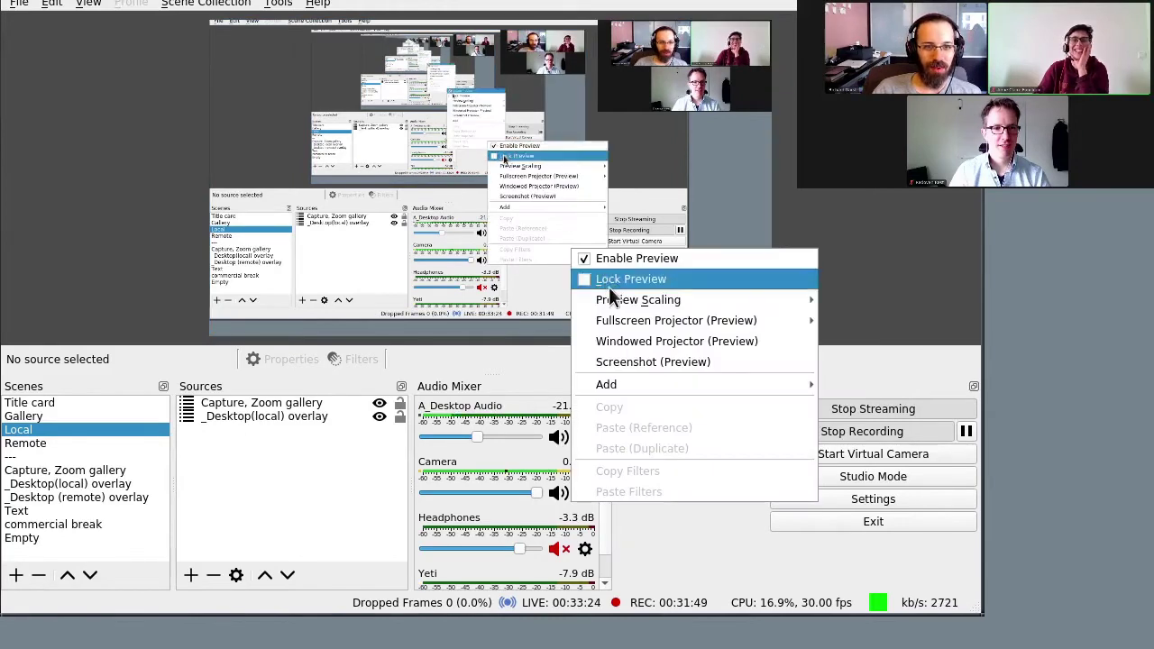
left_click(646, 342)
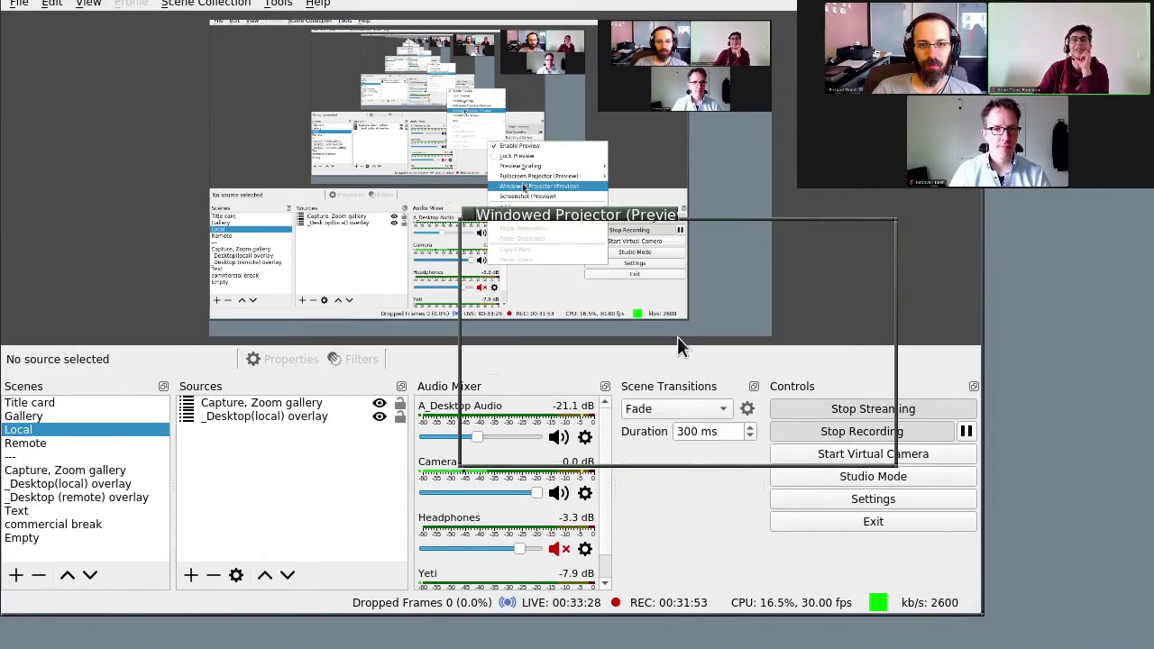
left_click_drag(756, 398, 744, 511)
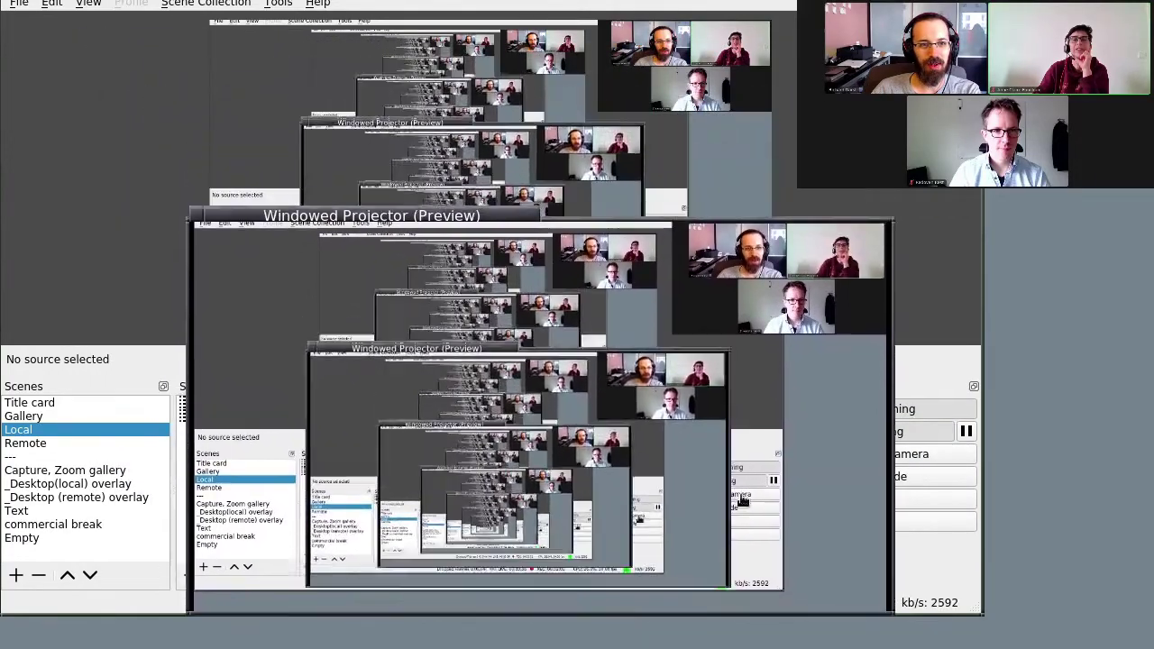
Shrink the windowed projector of the preview, move it over the lower part of the main window and close it
left_click_drag(691, 322, 621, 438)
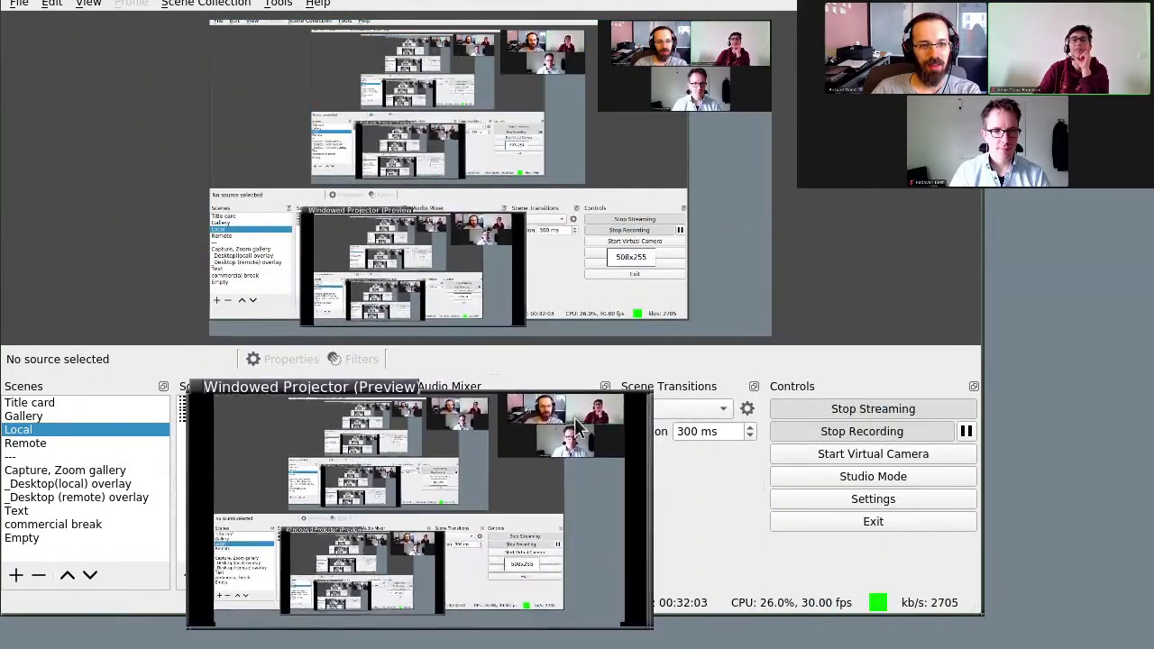
left_click_drag(438, 489, 703, 464)
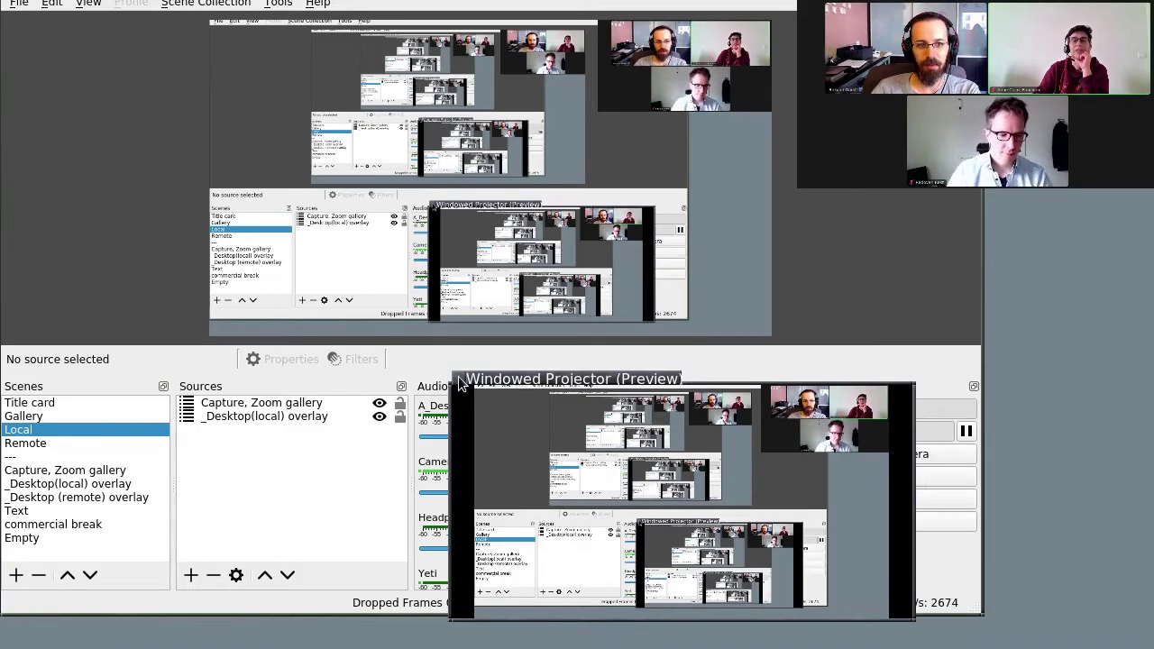
key("Escape")
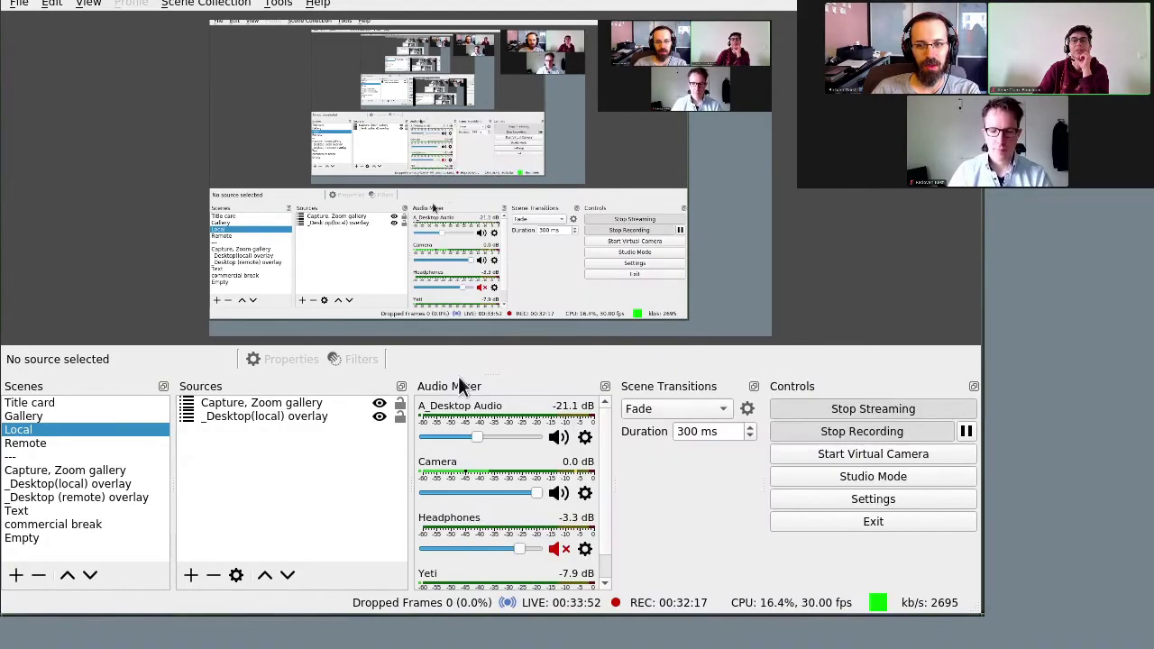
Look through the preview's context options, including the source types that can be added, and dismiss them
right_click(615, 206)
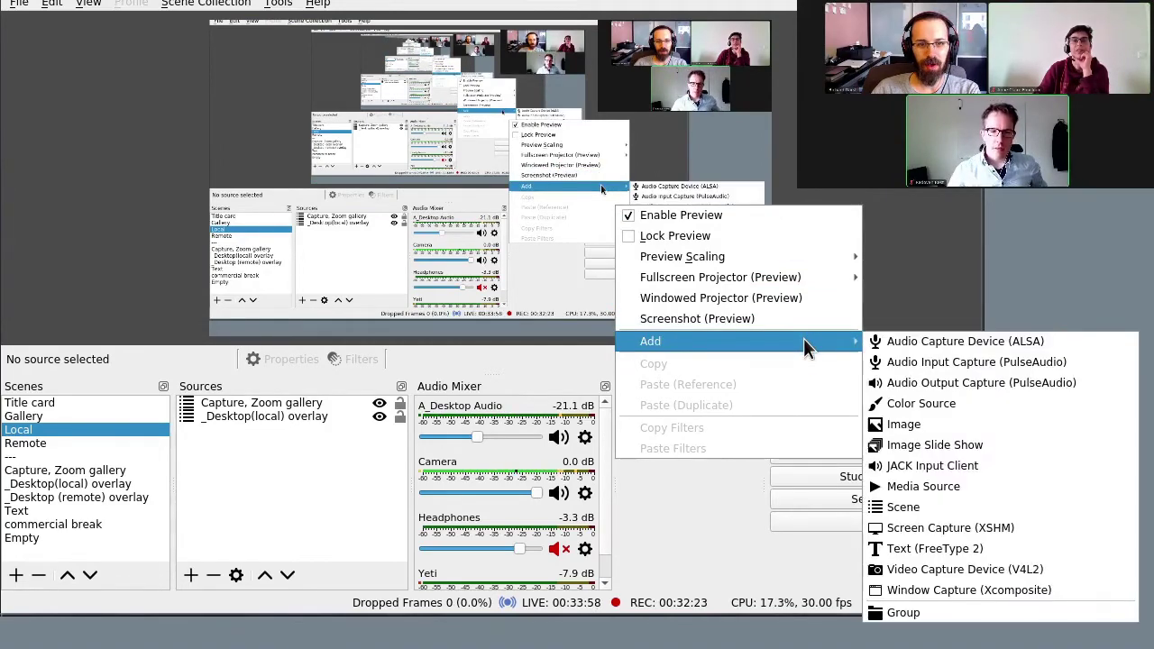
left_click(694, 497)
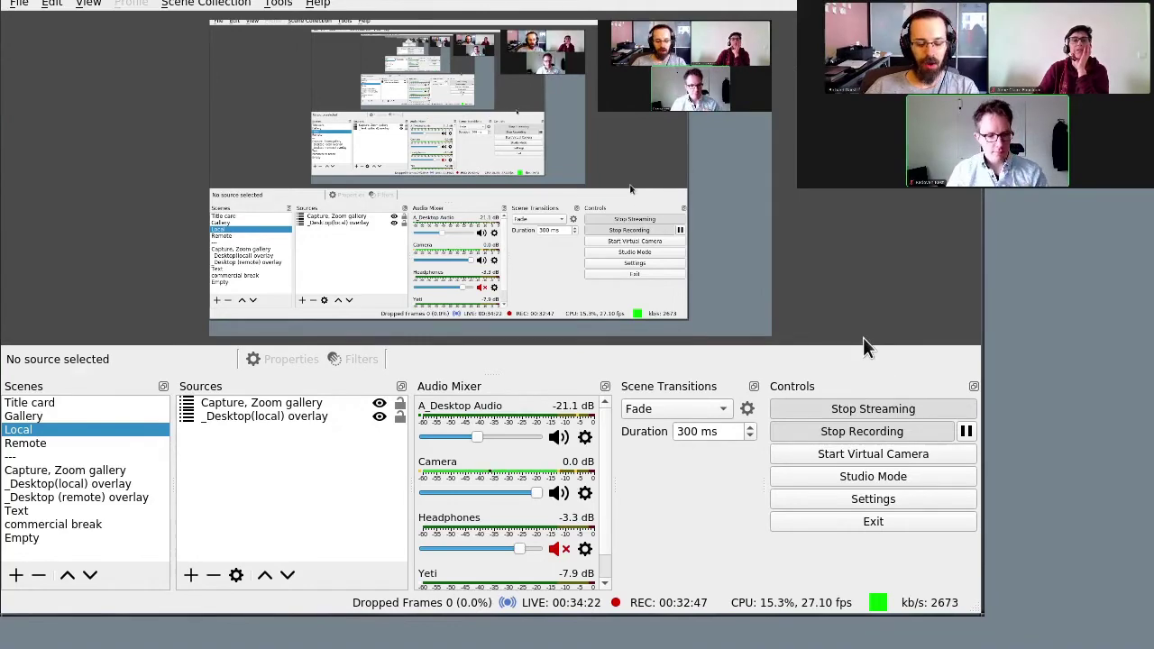
Move the main window fully into view, view the streaming options in the Output settings and close the dialog
left_click_drag(863, 337, 927, 362)
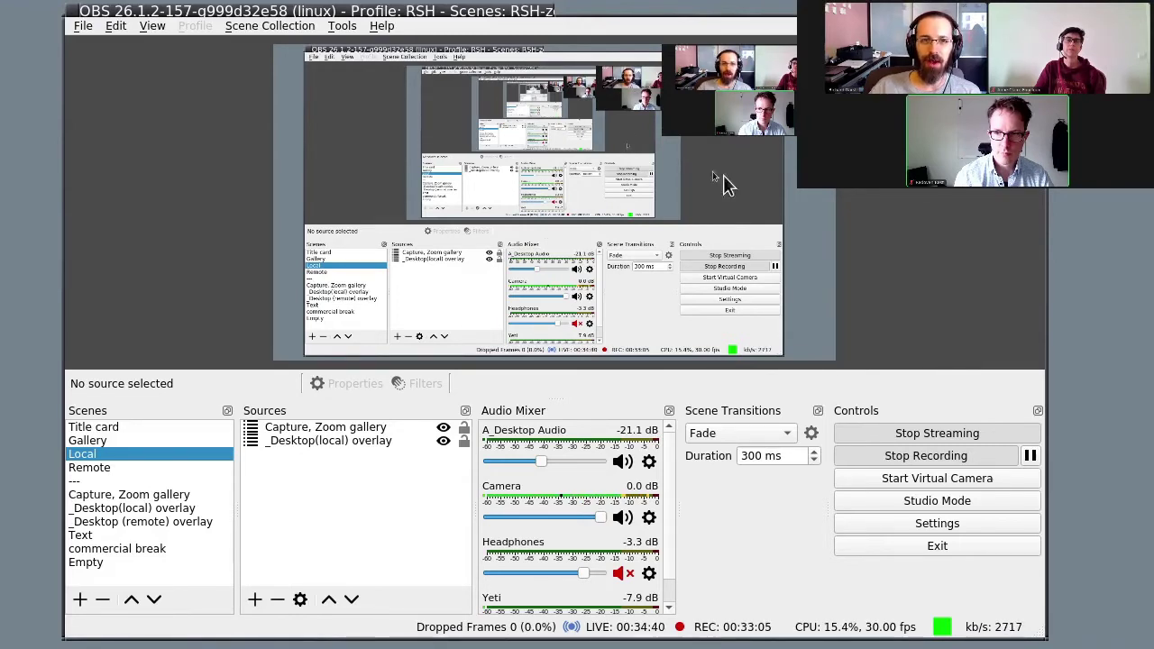
left_click(87, 27)
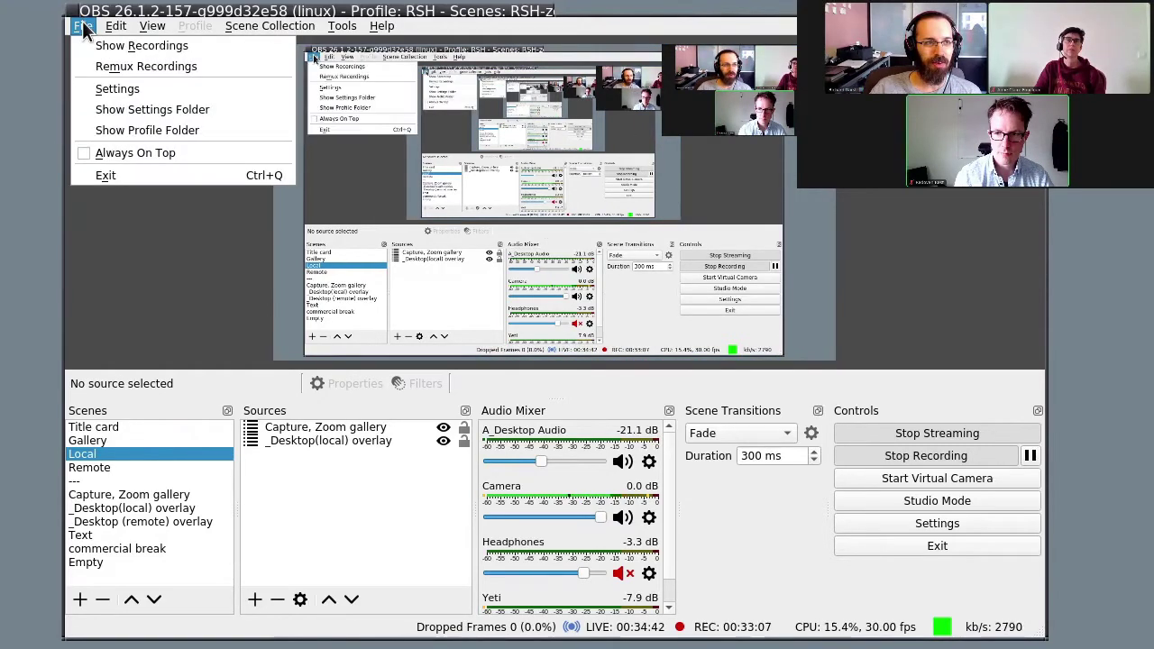
left_click(115, 87)
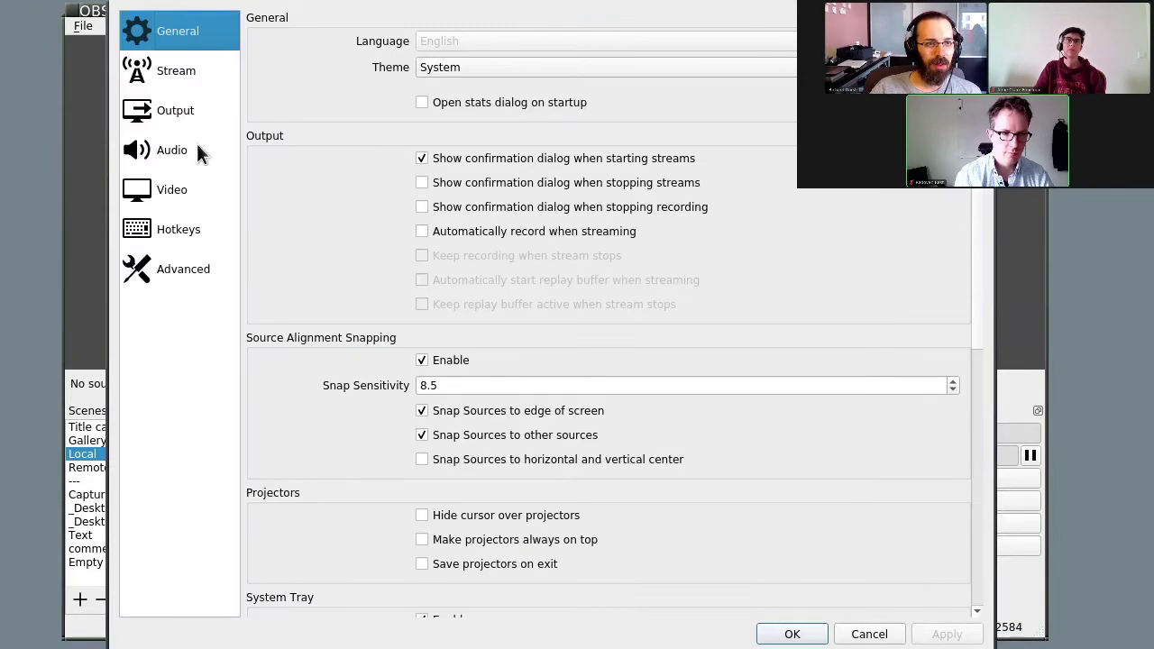
left_click(226, 111)
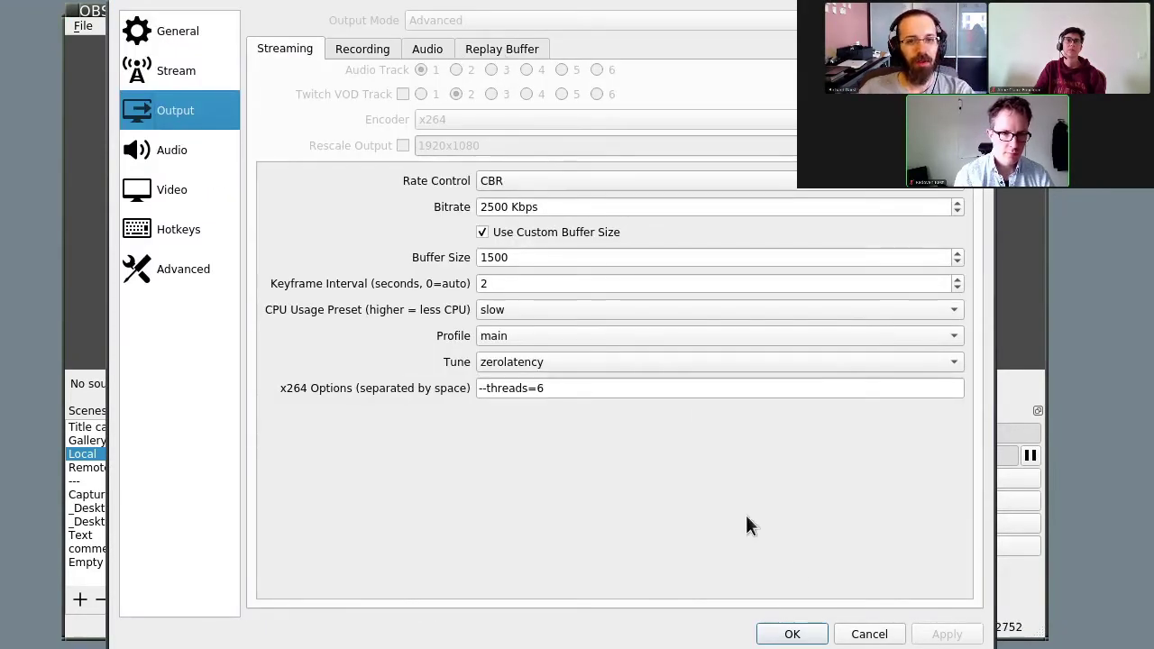
left_click(806, 632)
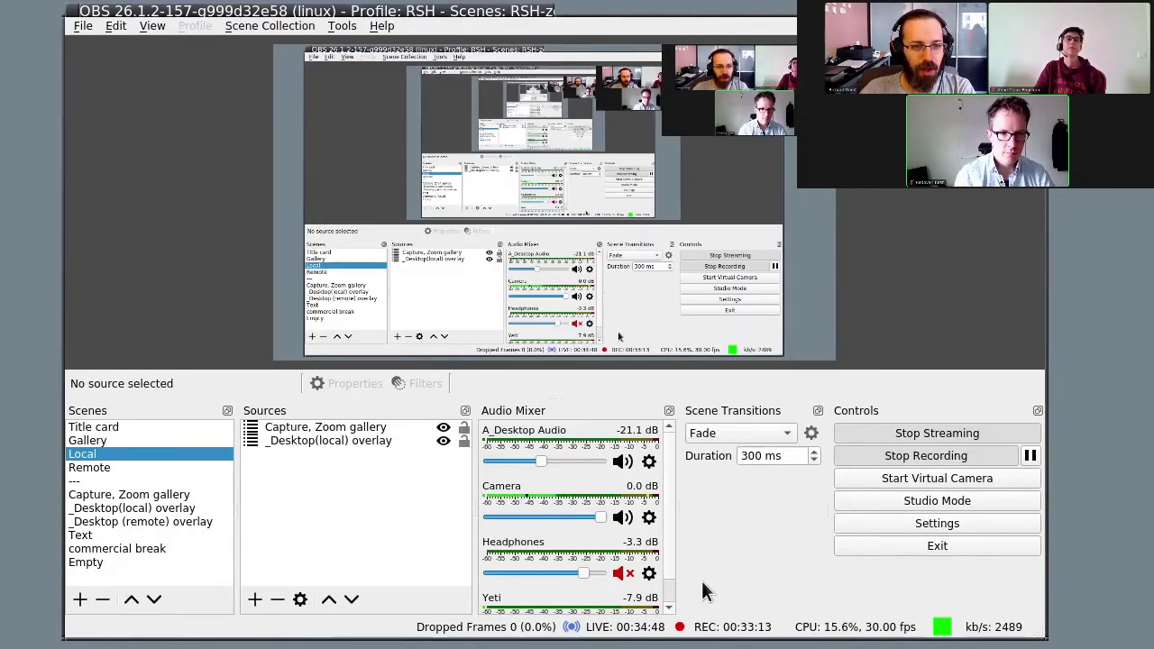
Move the streaming OBS window out of the captured area and position the second, non-streaming OBS window in view
left_click_drag(755, 533, 0, 433)
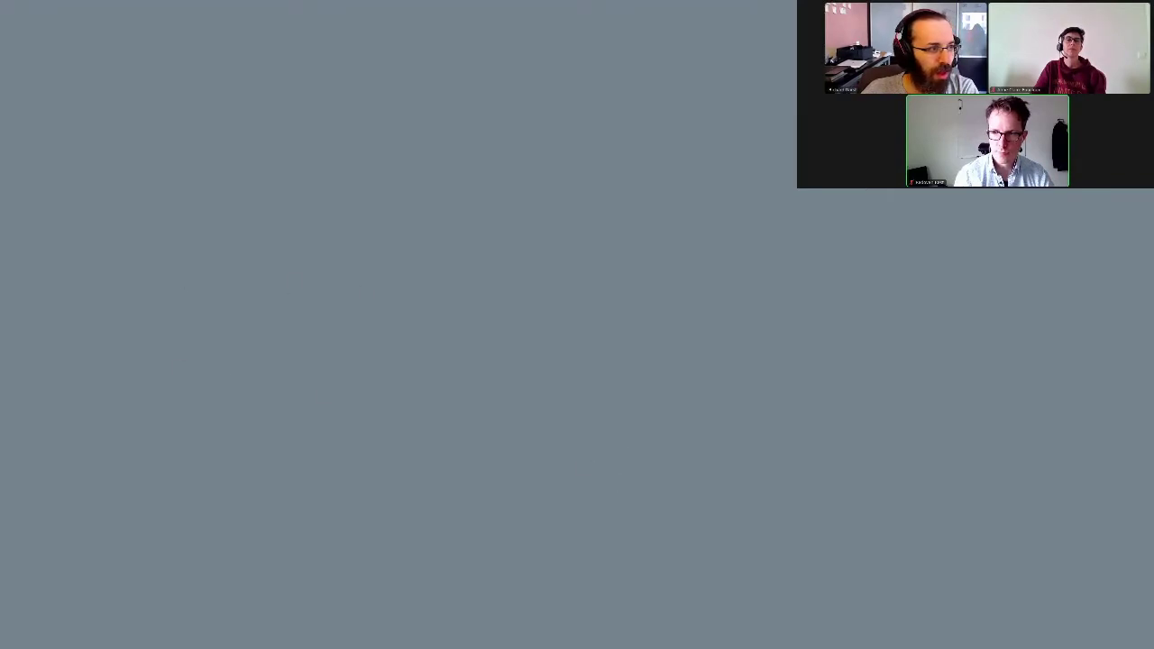
left_click_drag(0, 433, 647, 485)
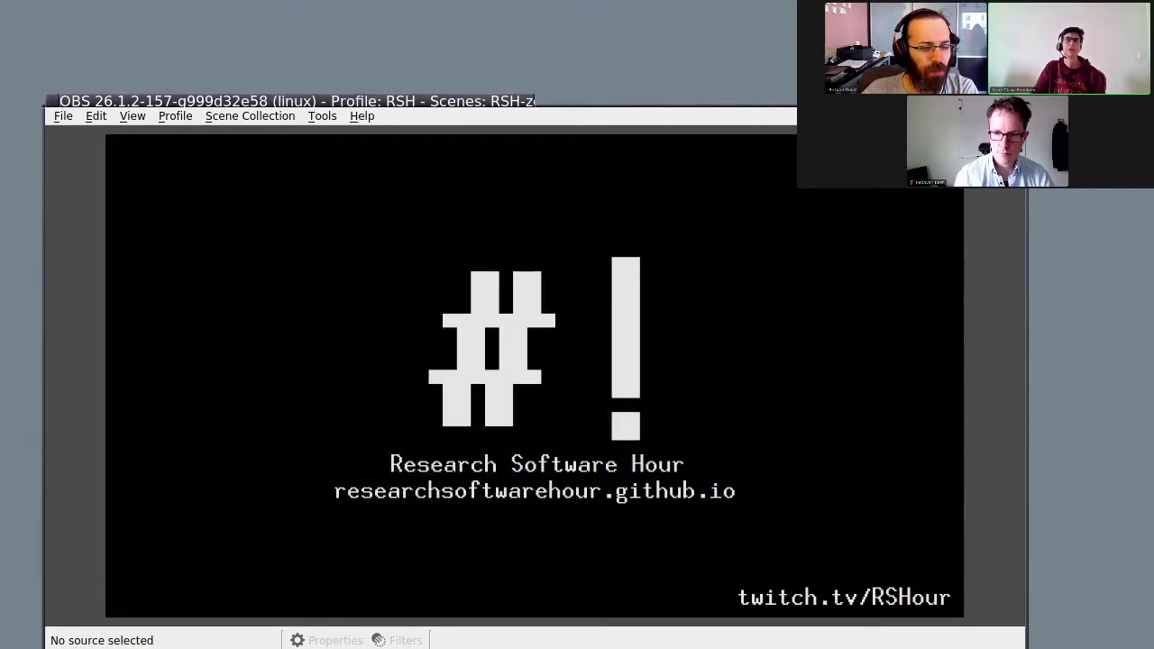
left_click_drag(579, 648, 566, 634)
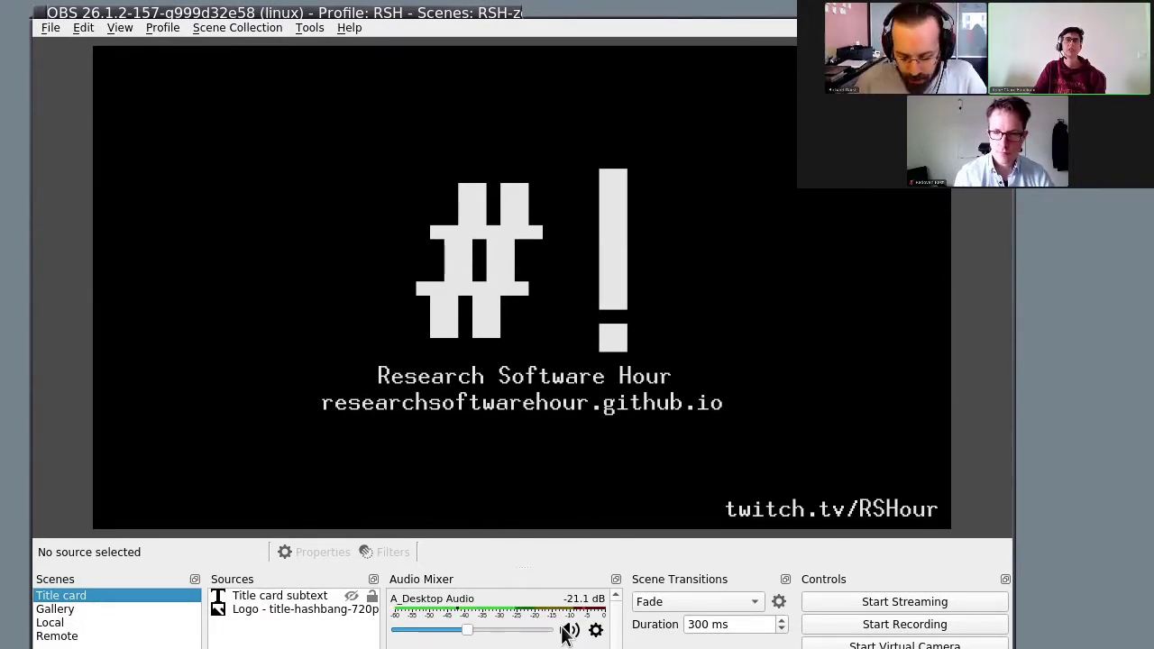
Open the Output settings of this OBS instance and display the recording options
left_click(61, 29)
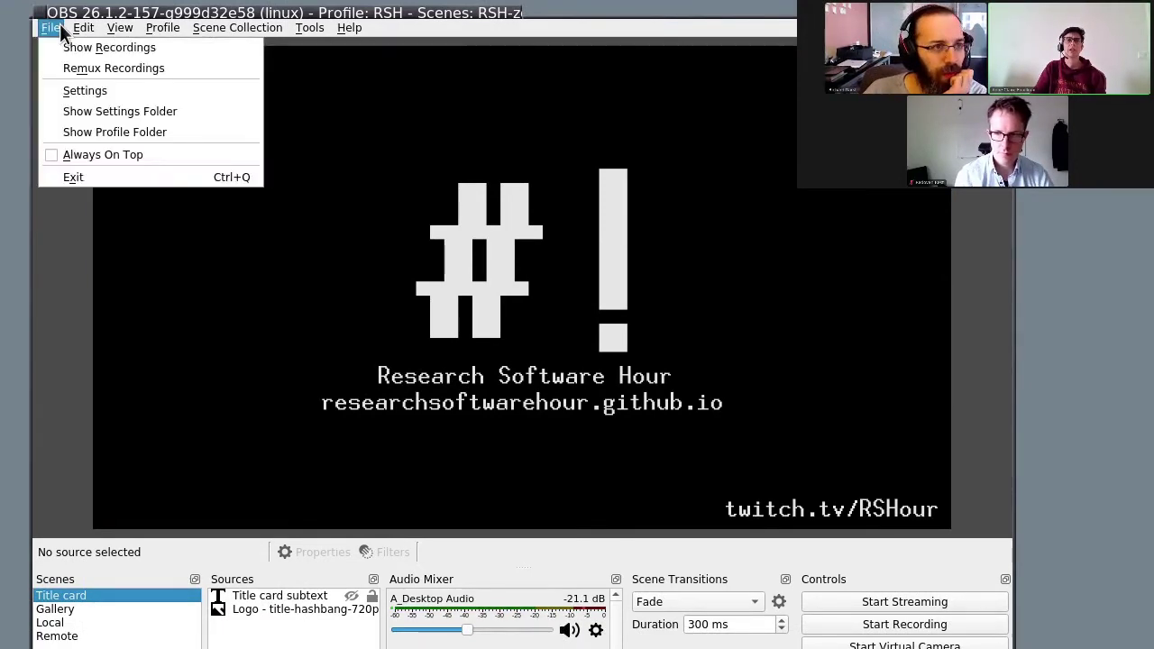
left_click(62, 30)
left_click(61, 30)
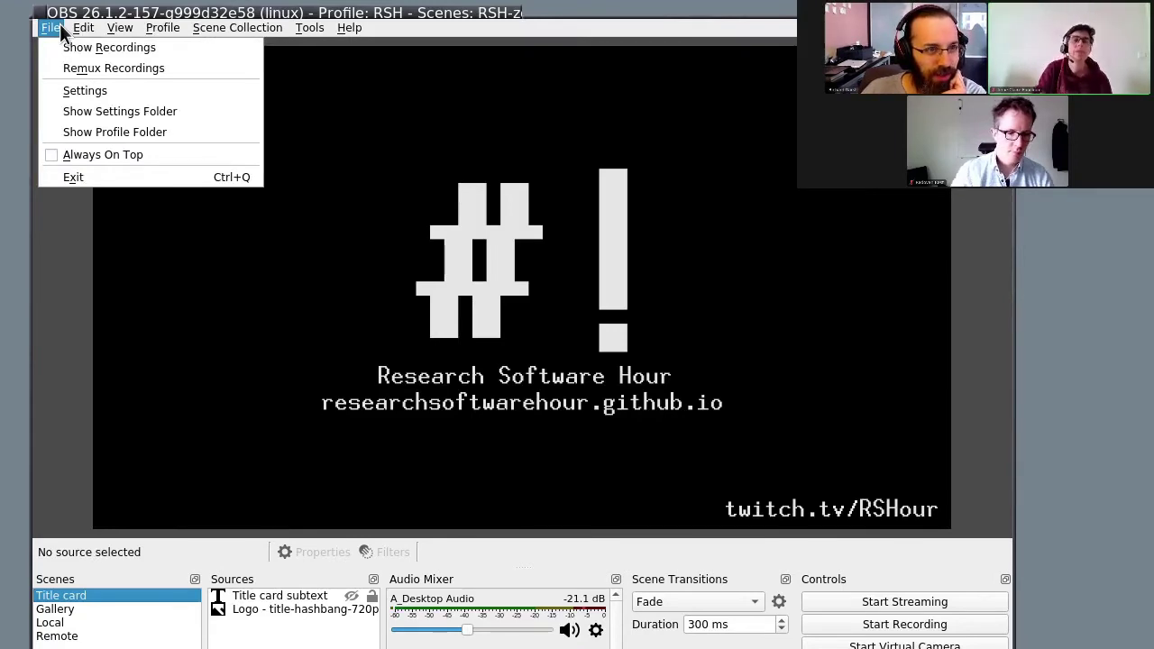
left_click(67, 90)
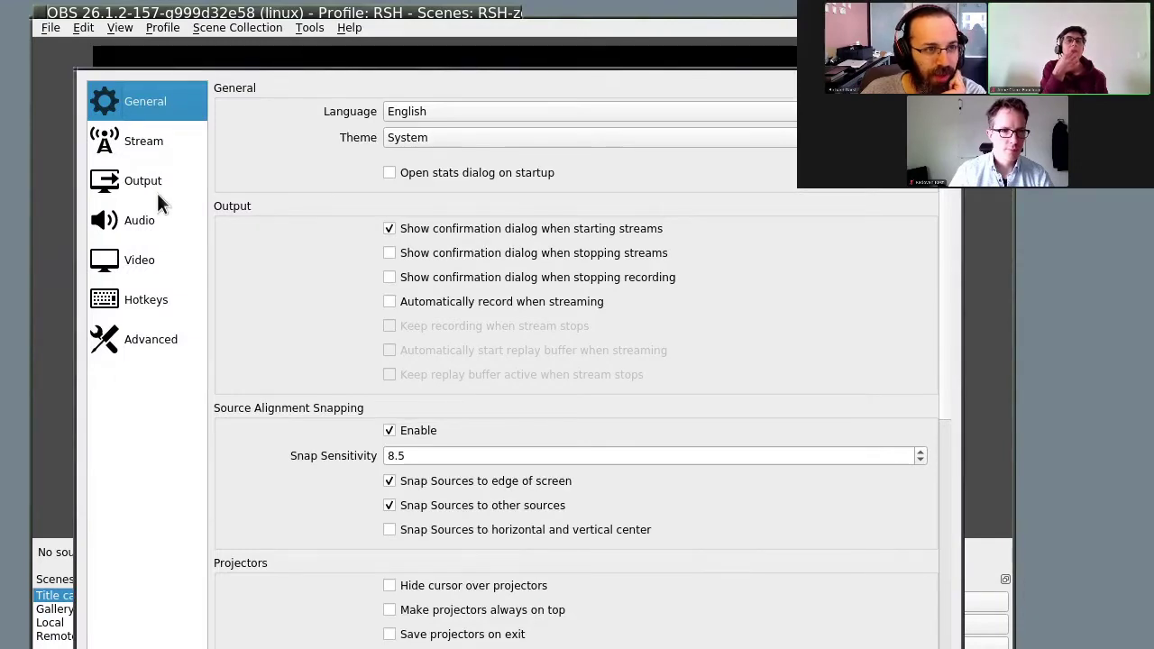
left_click(154, 180)
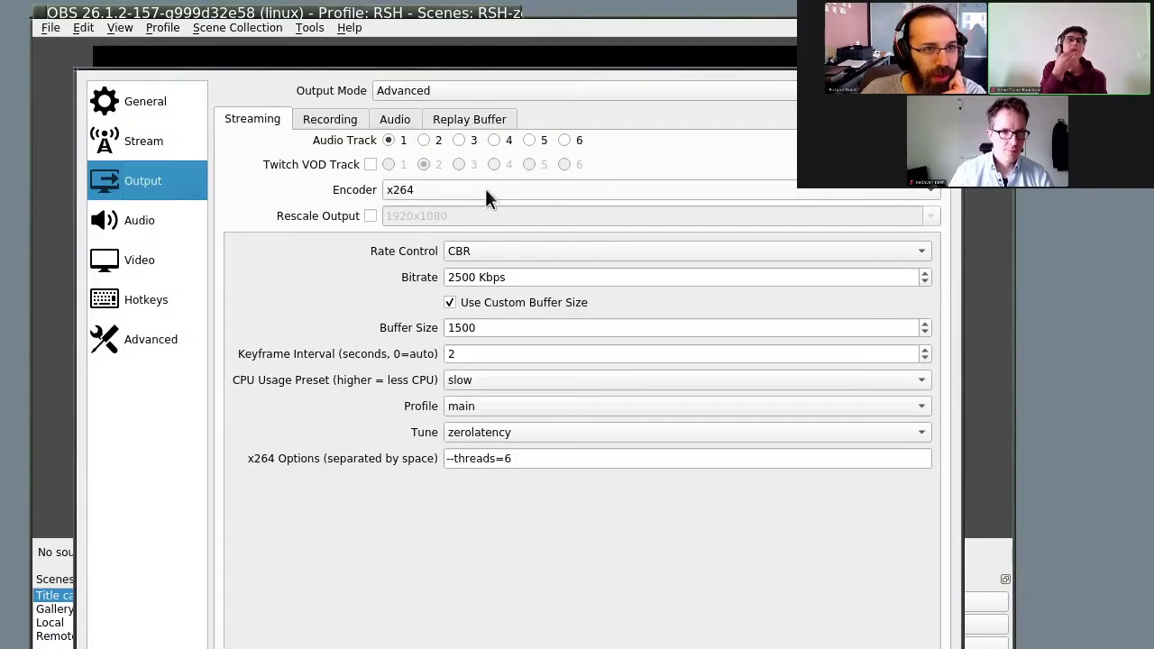
left_click(322, 117)
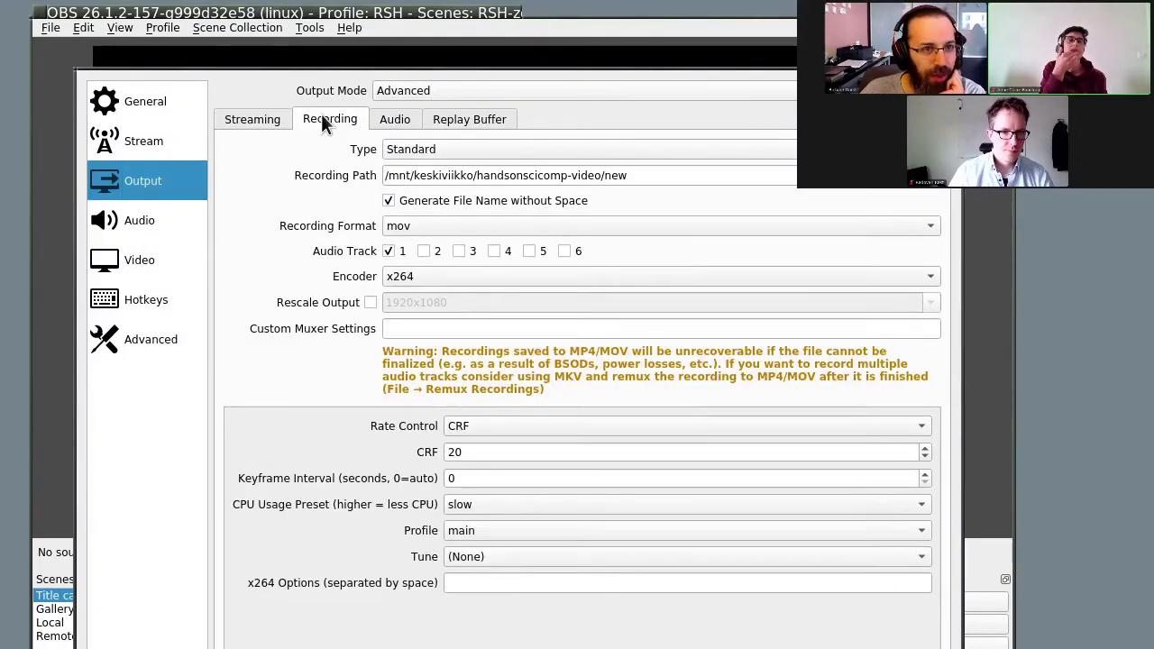
Try the recording formats mp4, mov and mkv in turn
left_click(479, 227)
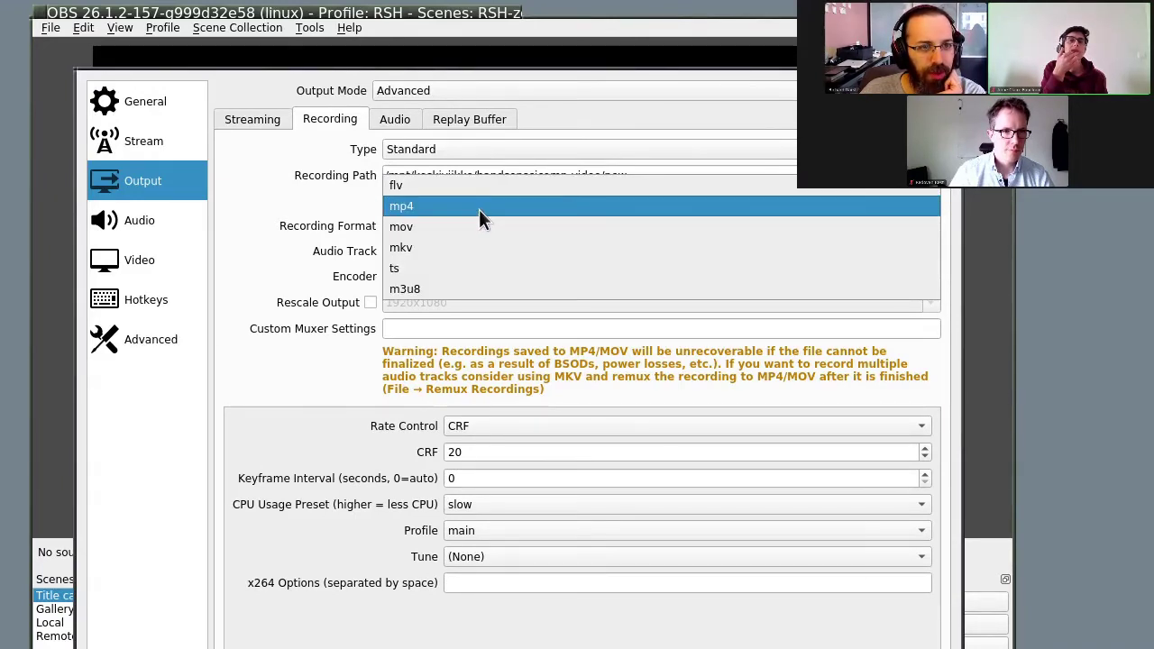
left_click(479, 217)
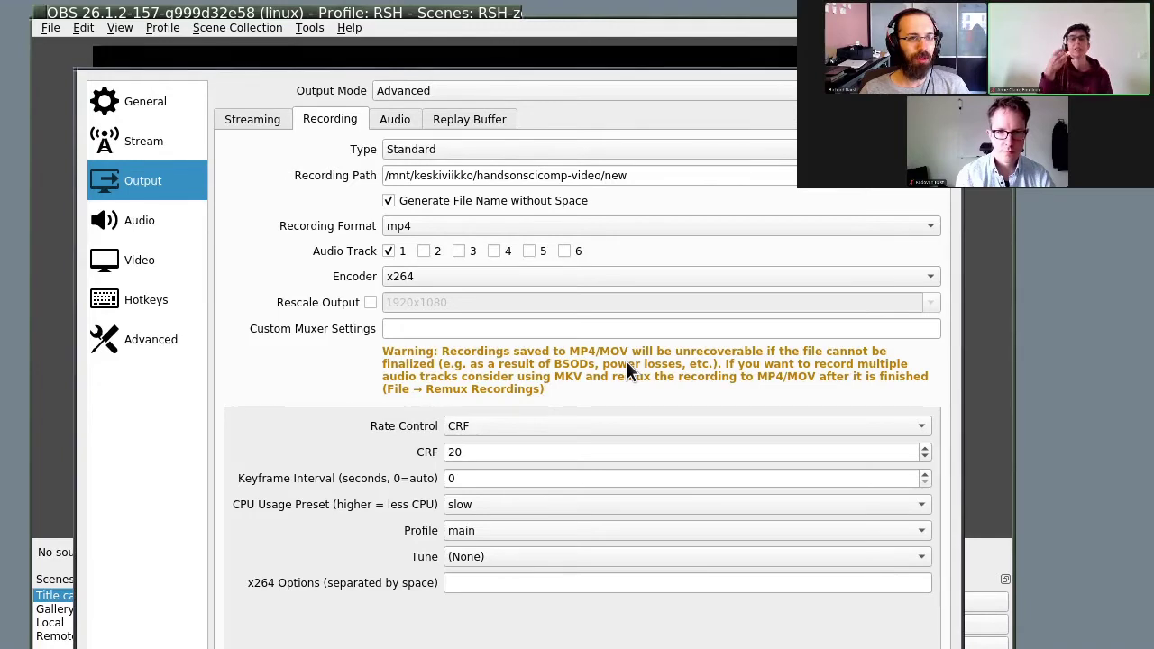
left_click(605, 227)
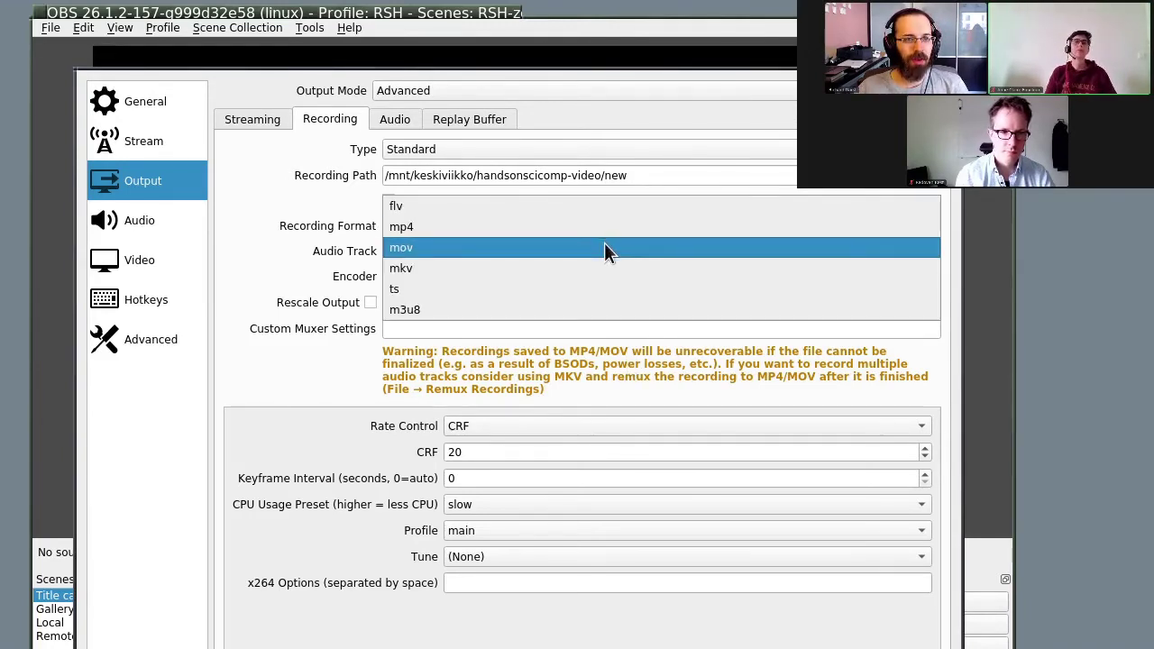
left_click(604, 248)
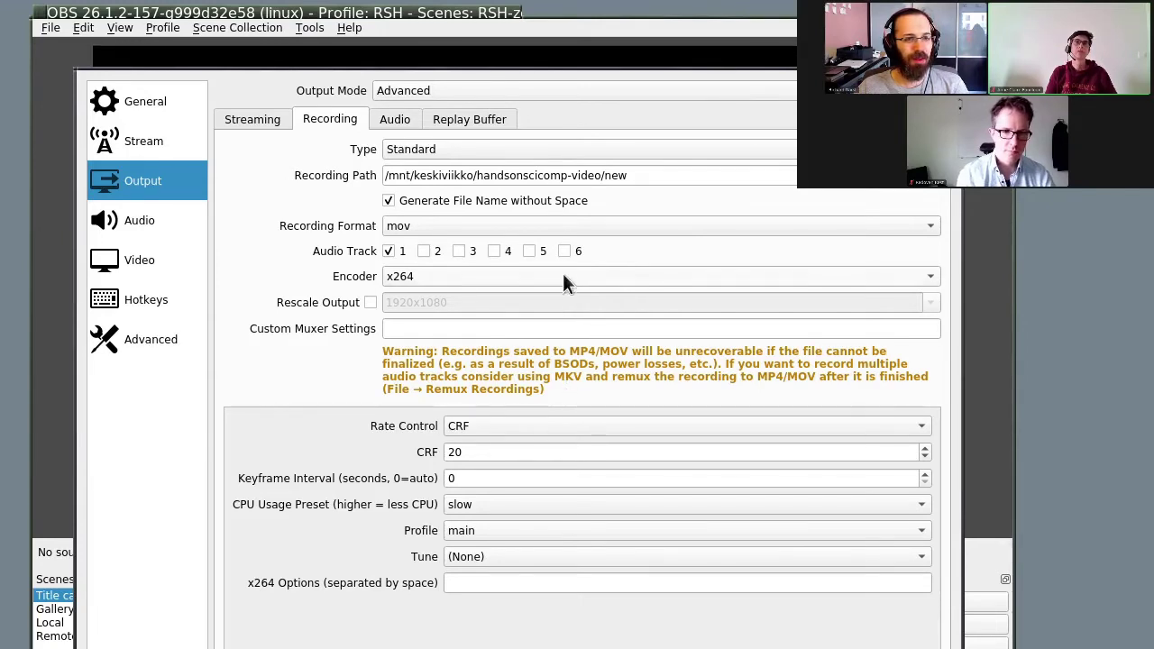
left_click(601, 227)
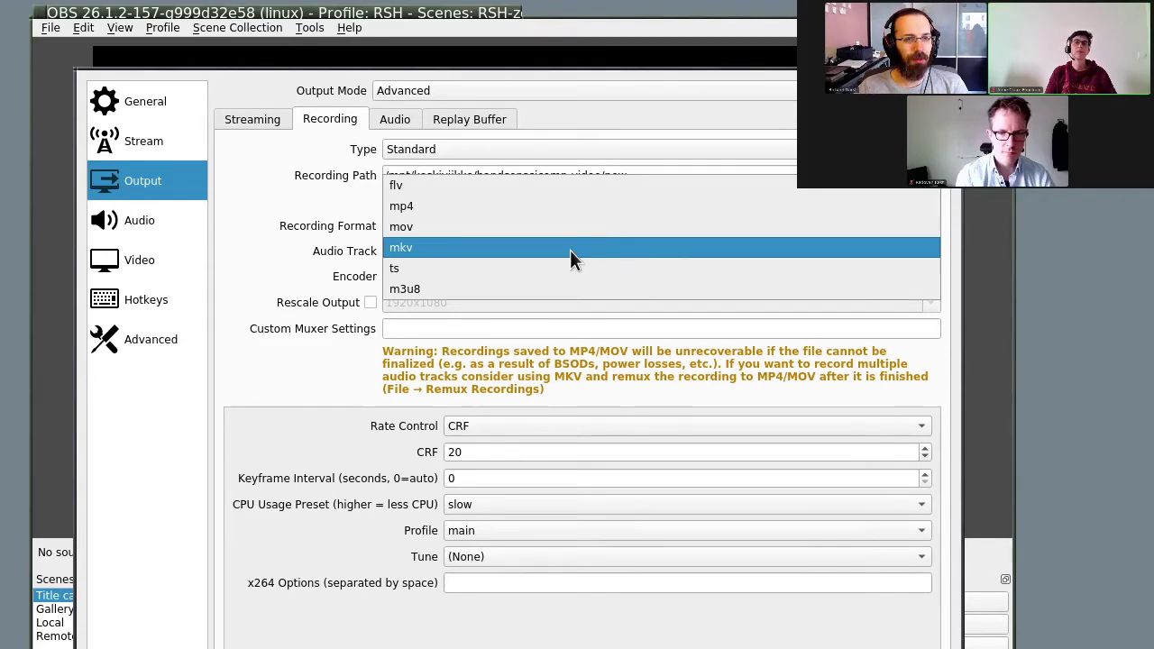
left_click(572, 253)
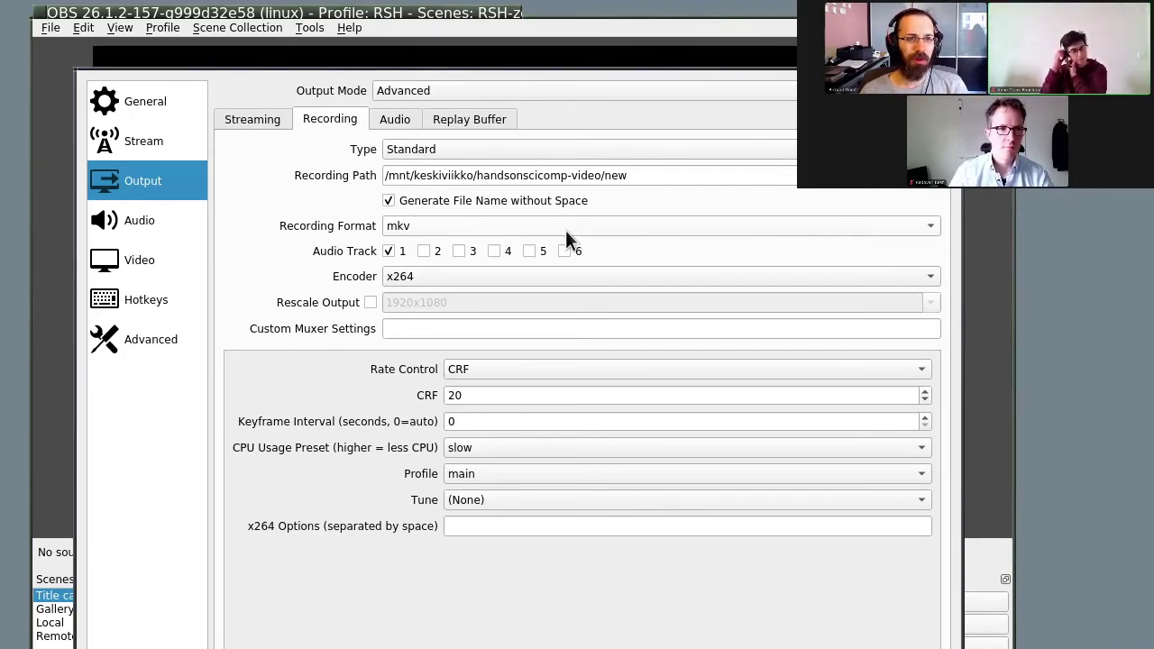
Set the recording format to mp4 and keep x264 as the recording encoder
left_click(566, 230)
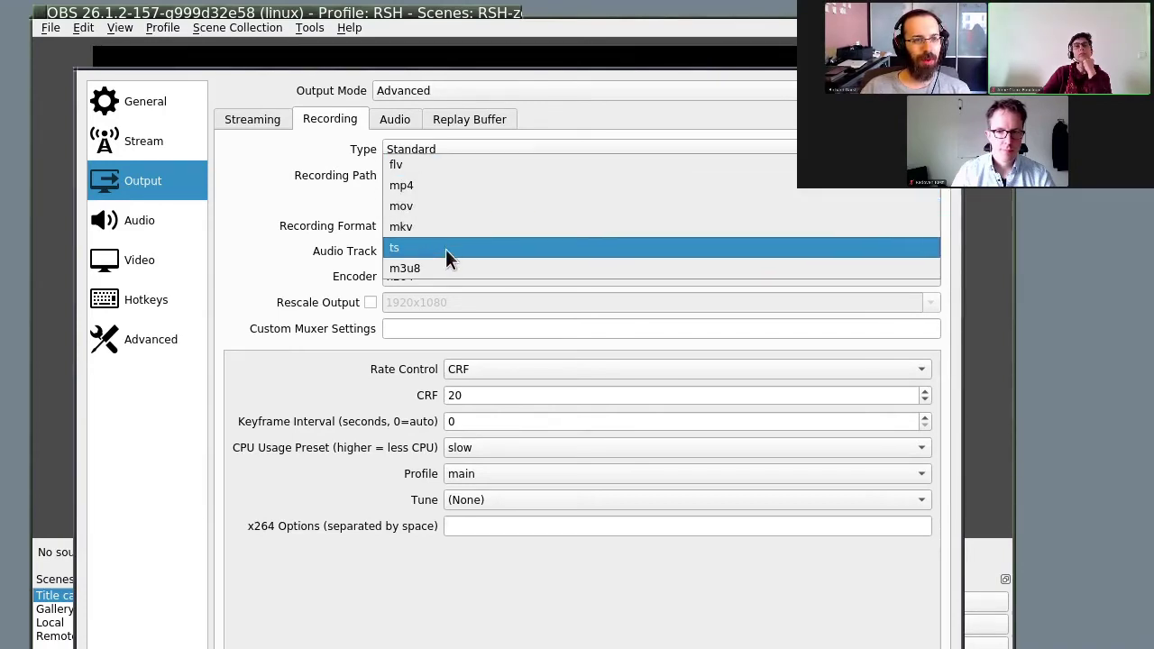
left_click(478, 189)
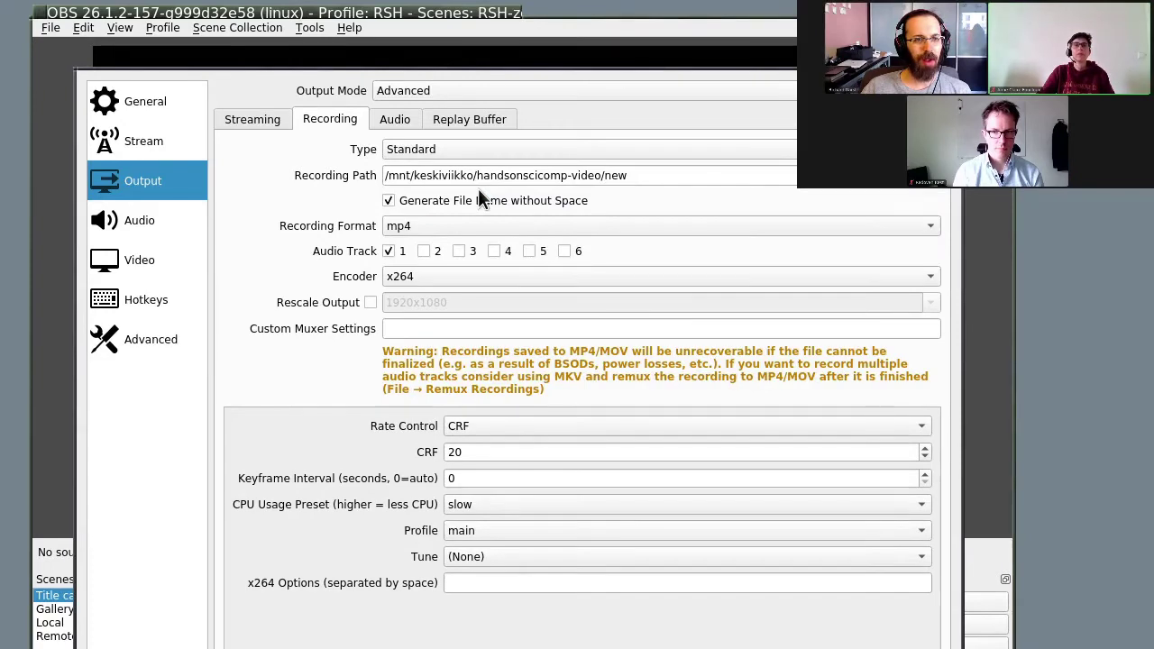
left_click(438, 275)
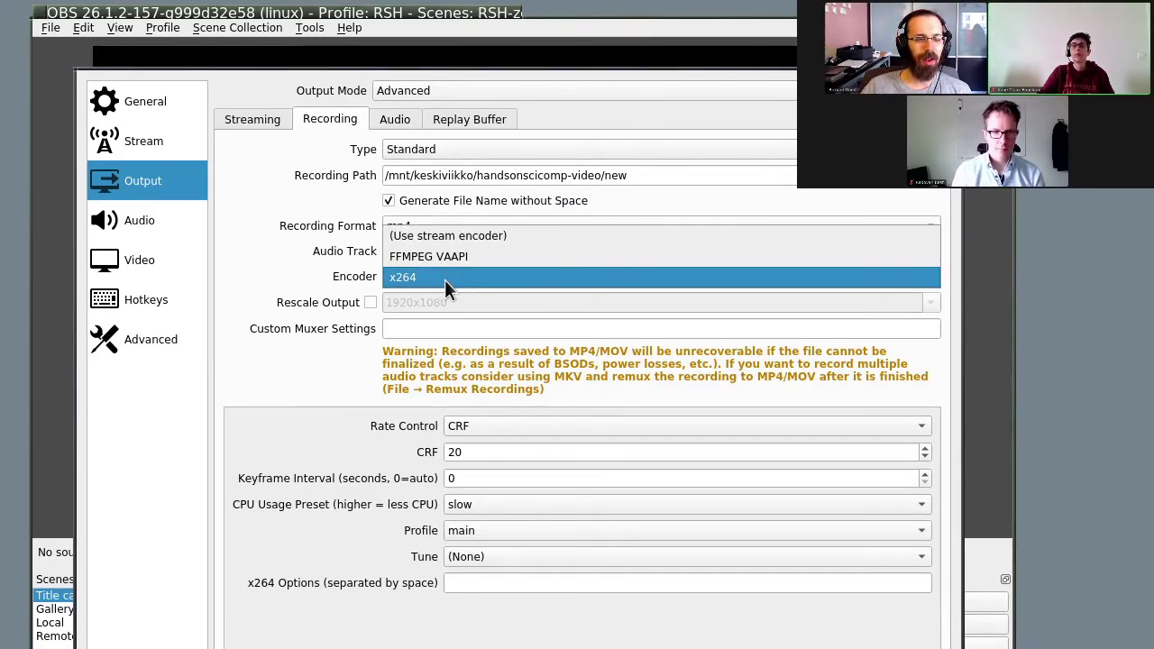
left_click(445, 279)
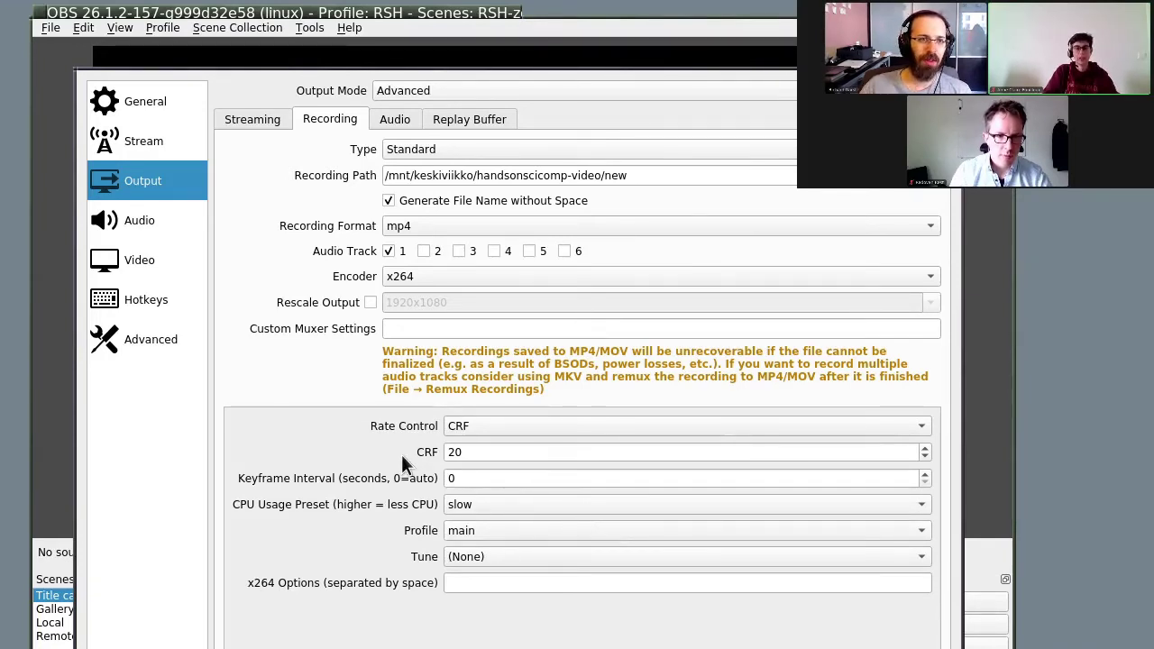
Switch the output mode to Simple and look through the available recording quality options without changing the quality
left_click(444, 90)
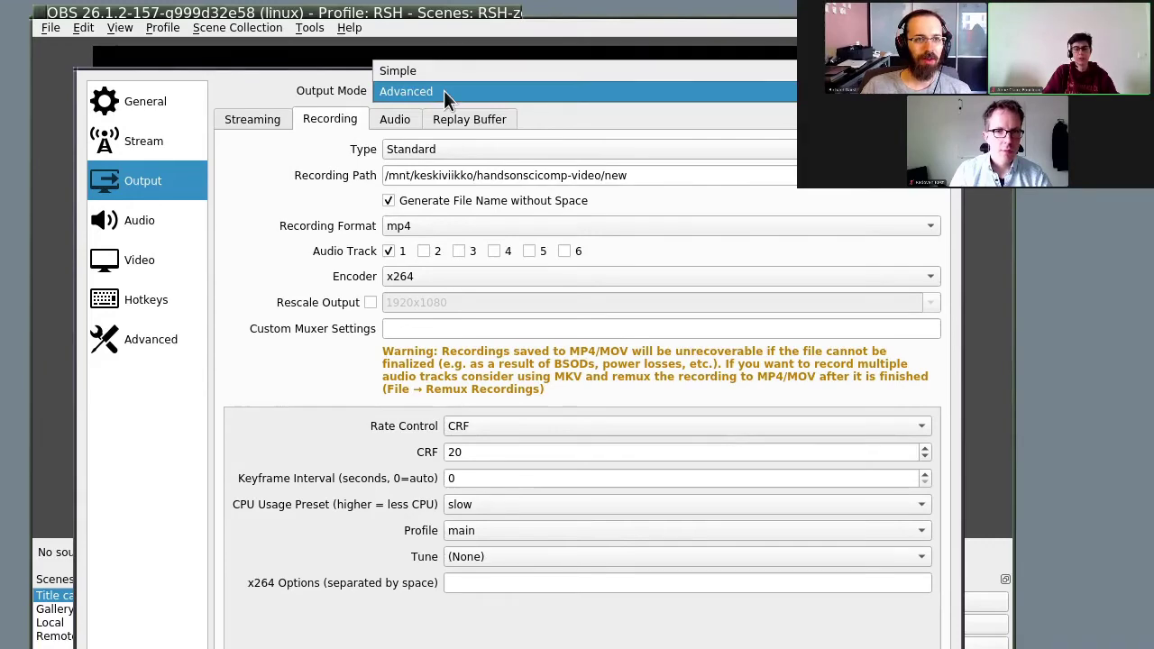
left_click(447, 74)
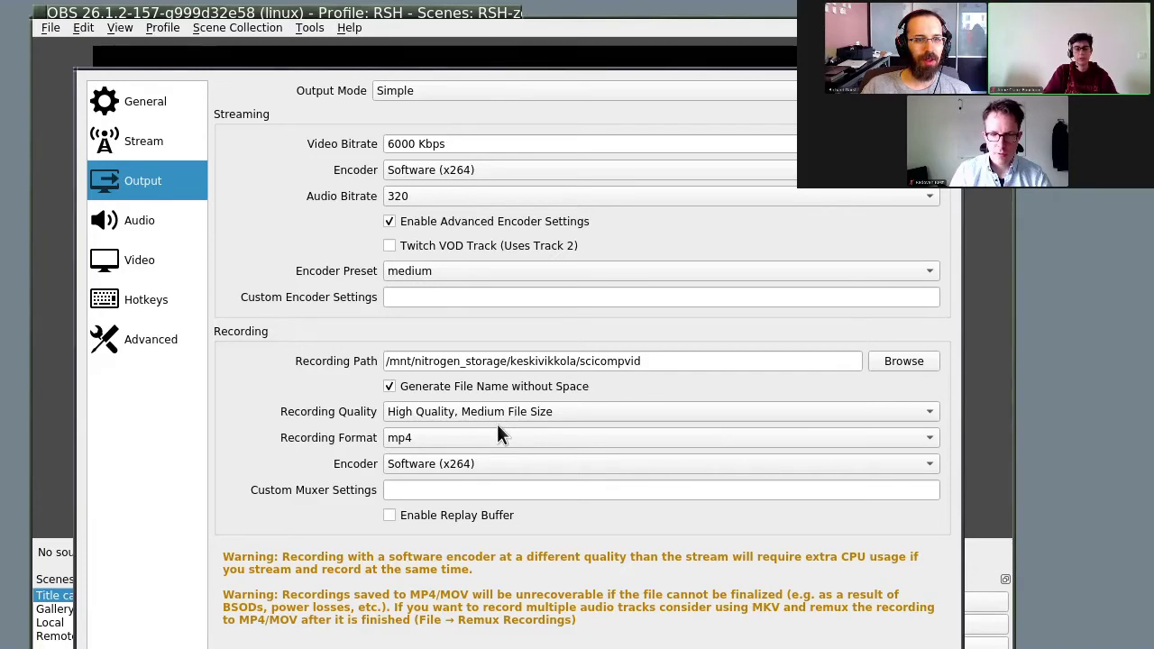
left_click(557, 417)
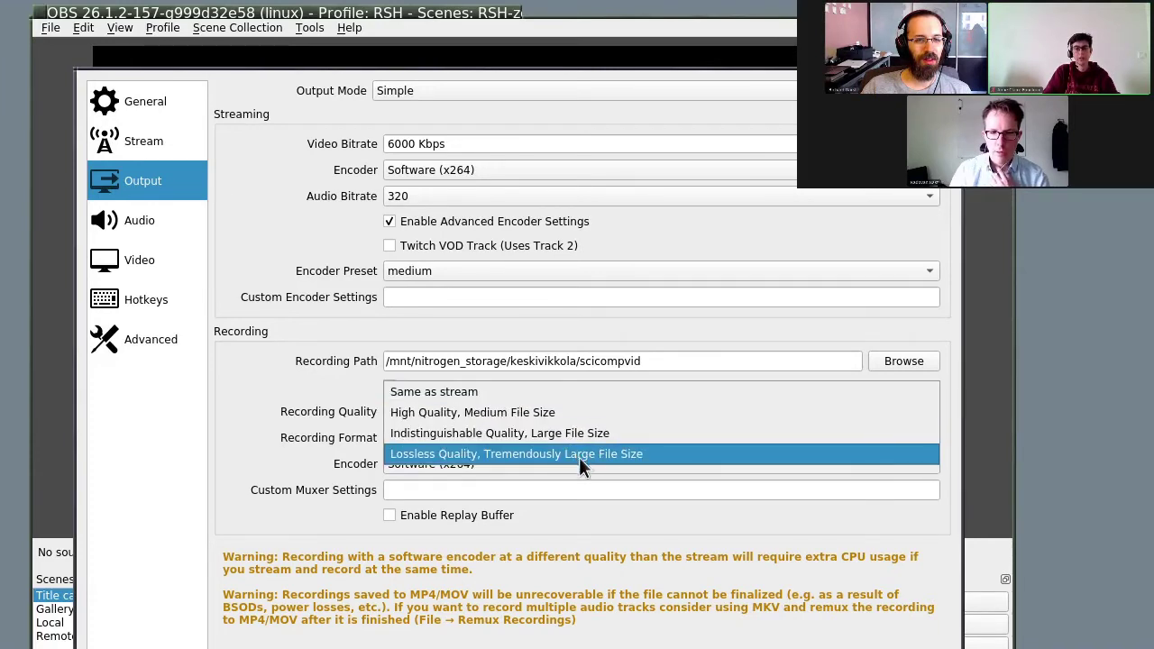
left_click(327, 402)
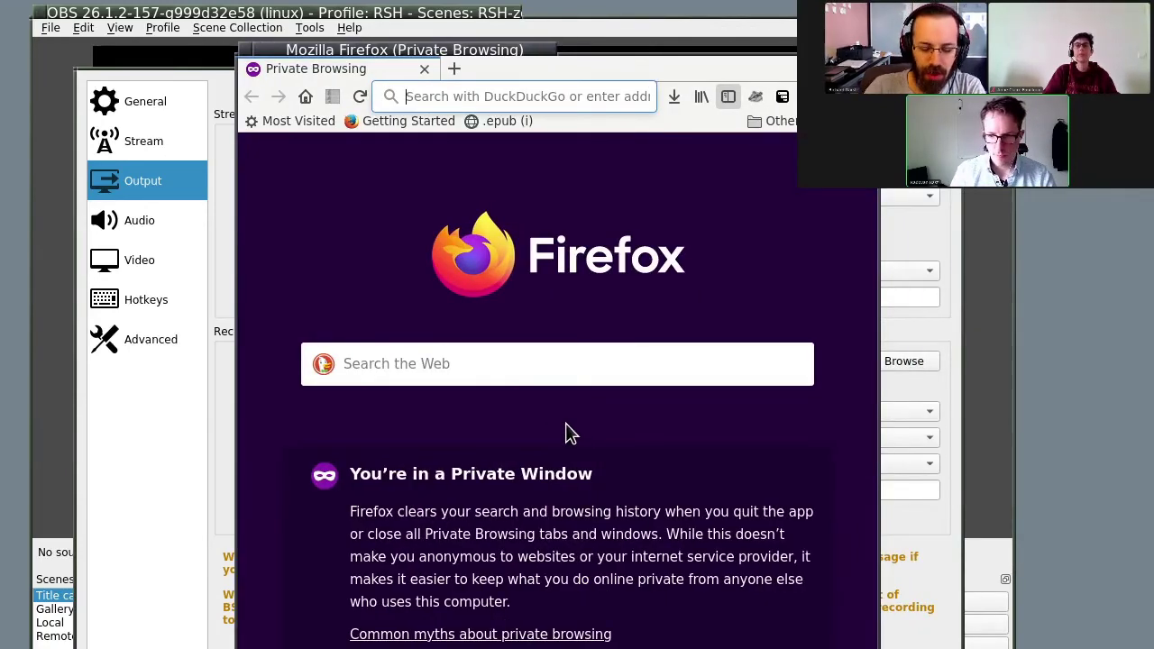
Search the web in Firefox for "coderefinery manuals obs" and open the Open Broadcaster Software page of the CodeRefinery manuals
type("coderefinery manuals")
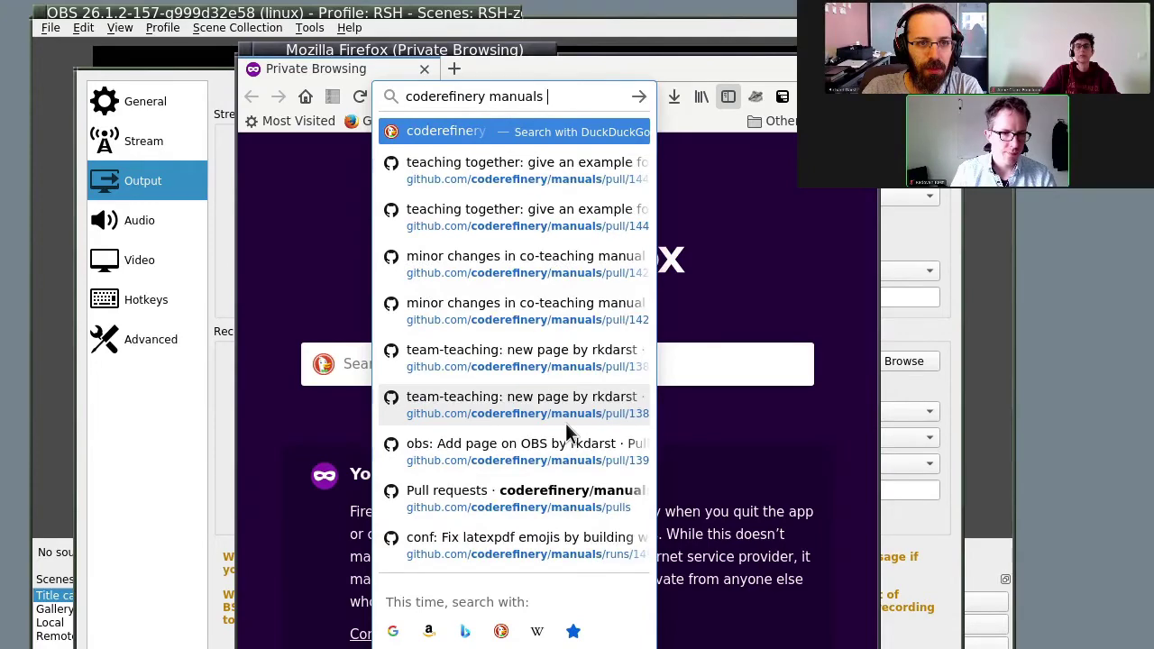
key("Return")
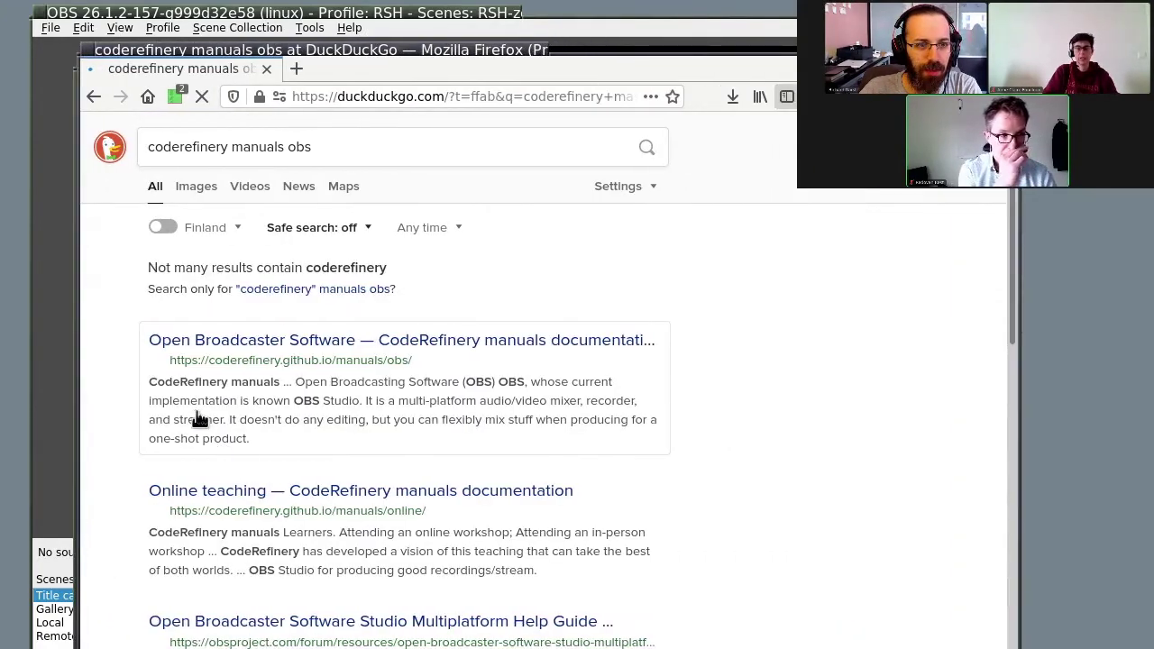
left_click(379, 347)
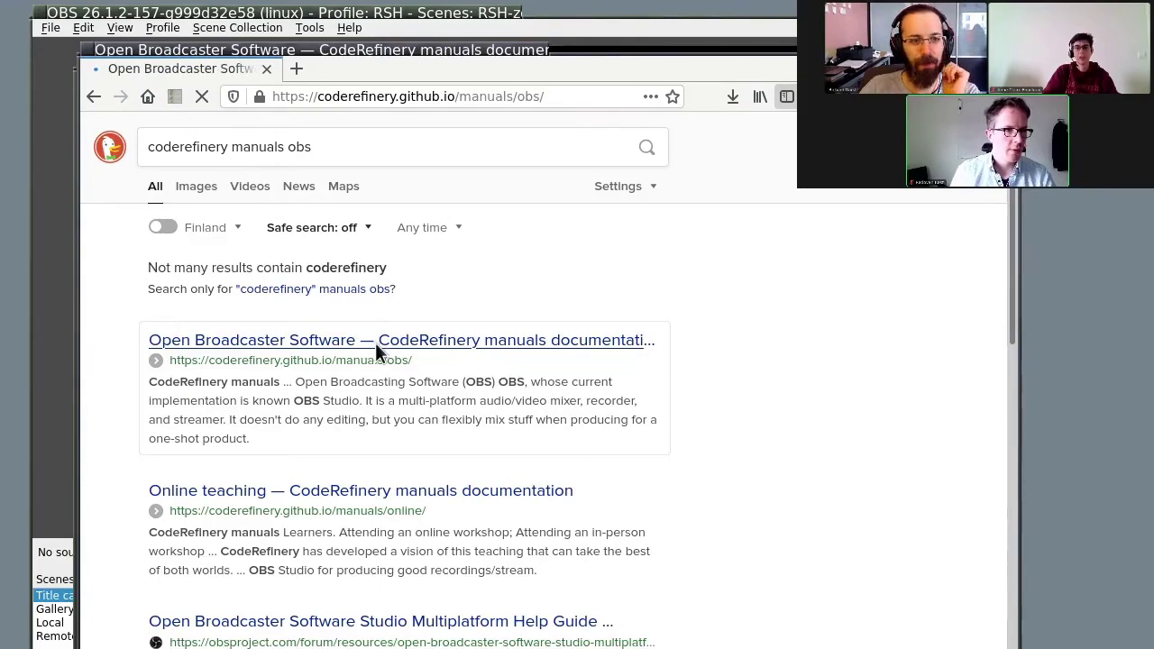
Look through the Configuration and Recording and streaming sections of the OBS manual and go to Basic configuration
scroll(377, 352, "down", 15)
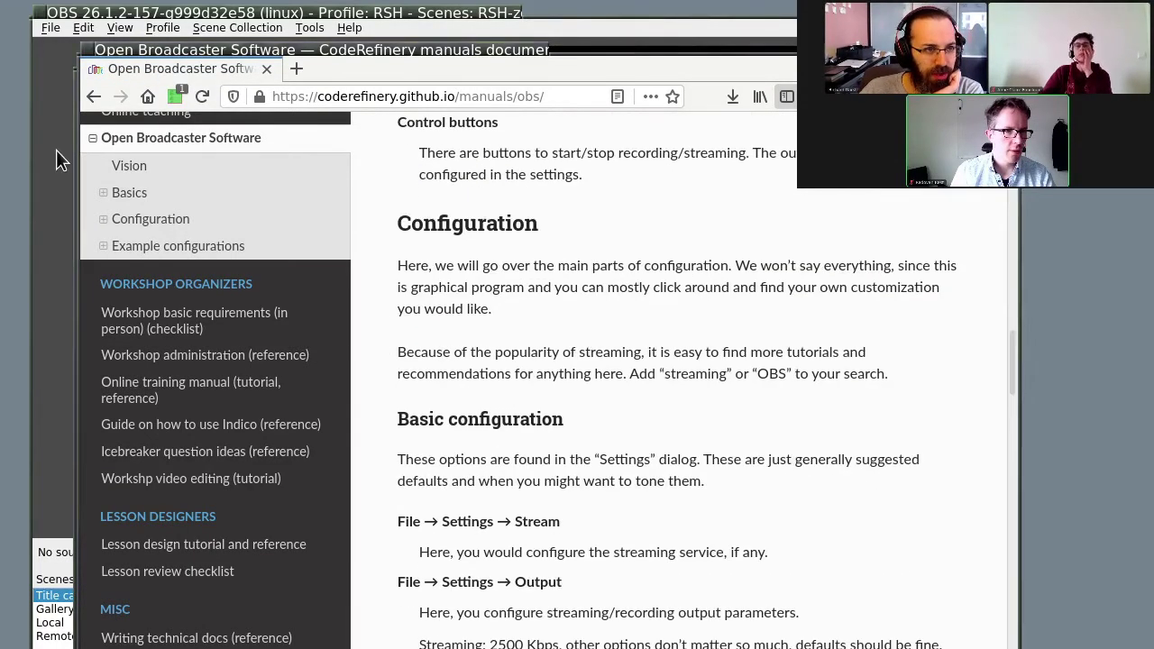
left_click(57, 157)
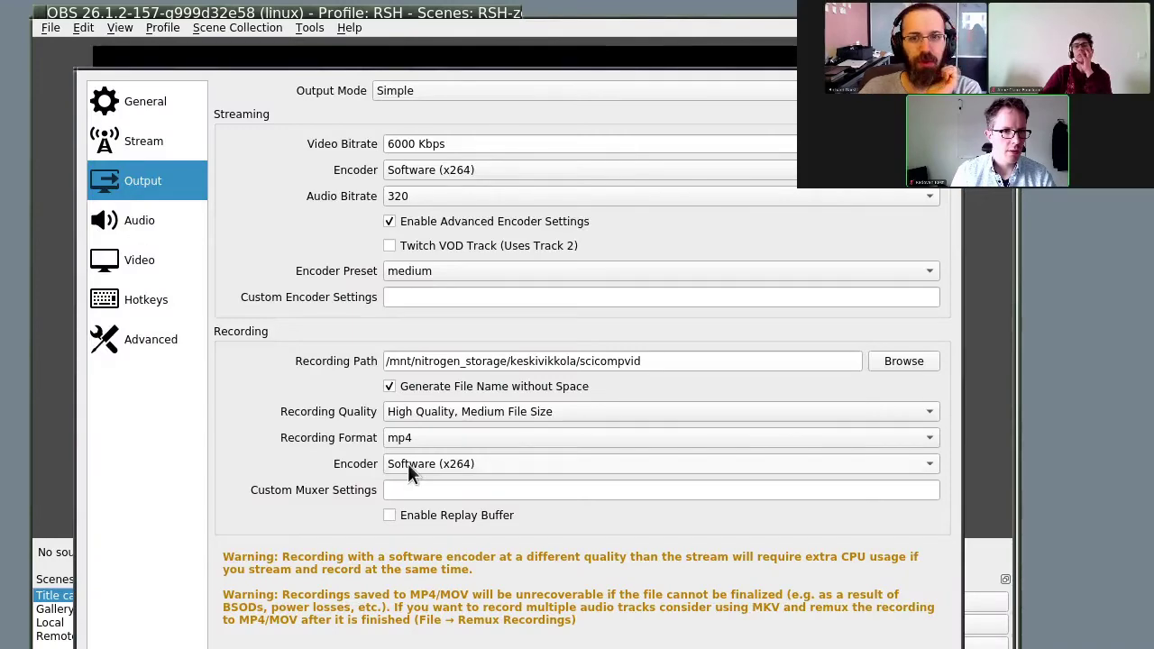
key("alt+Tab")
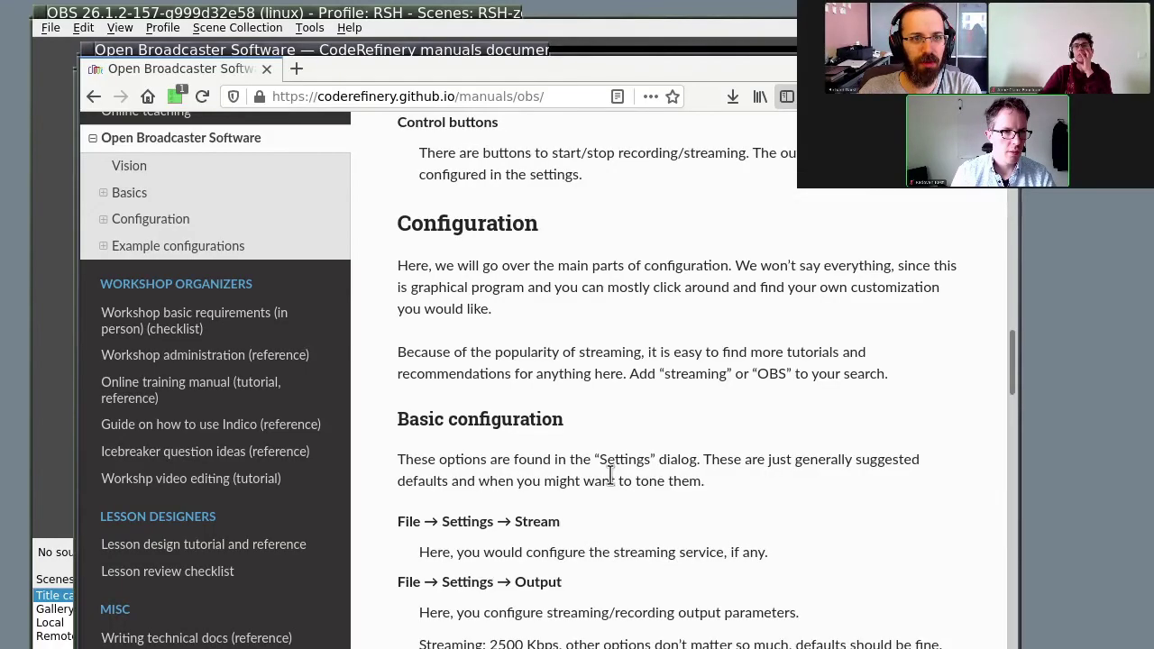
left_click(103, 219)
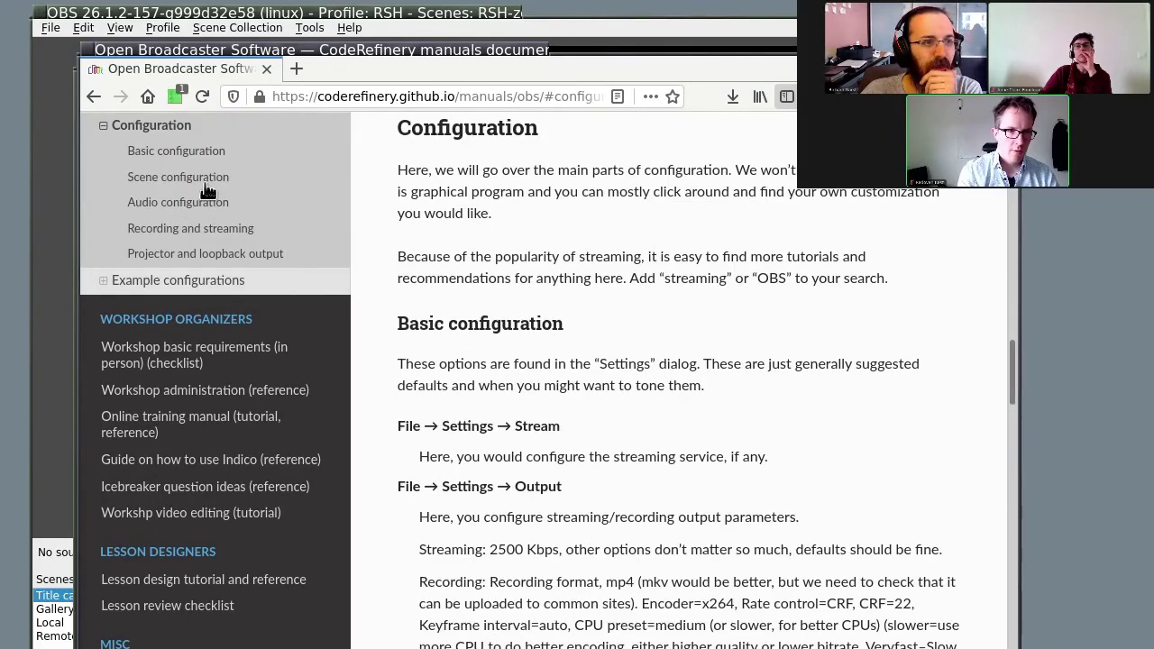
left_click(206, 231)
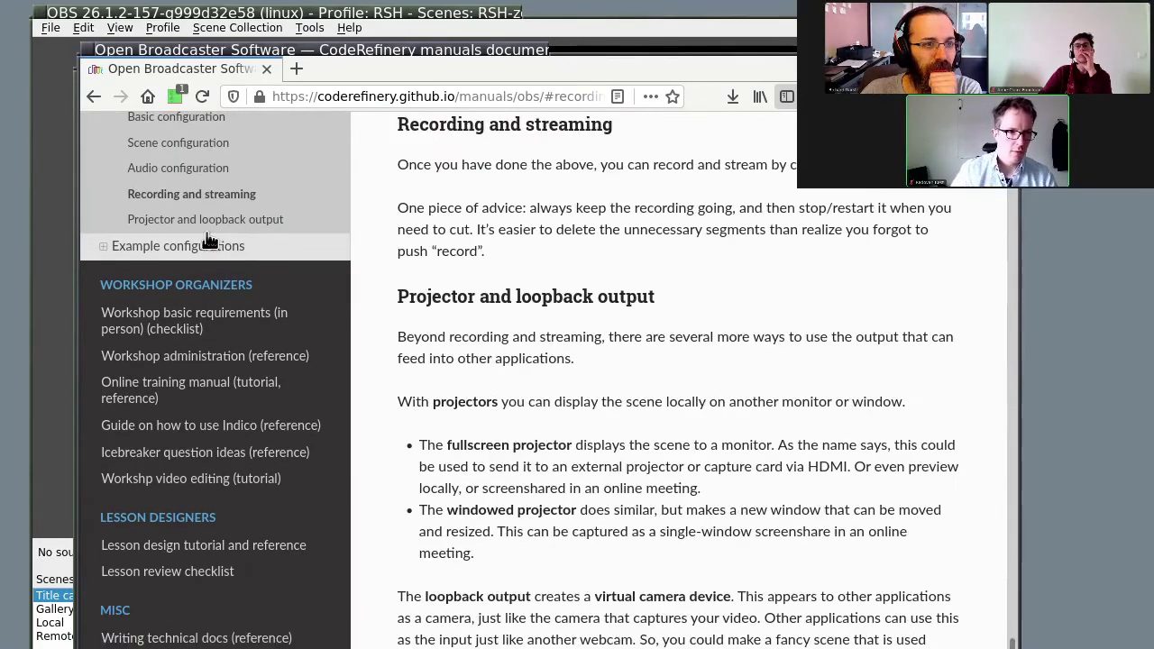
scroll(441, 330, "down", 5)
scroll(441, 330, "up", 5)
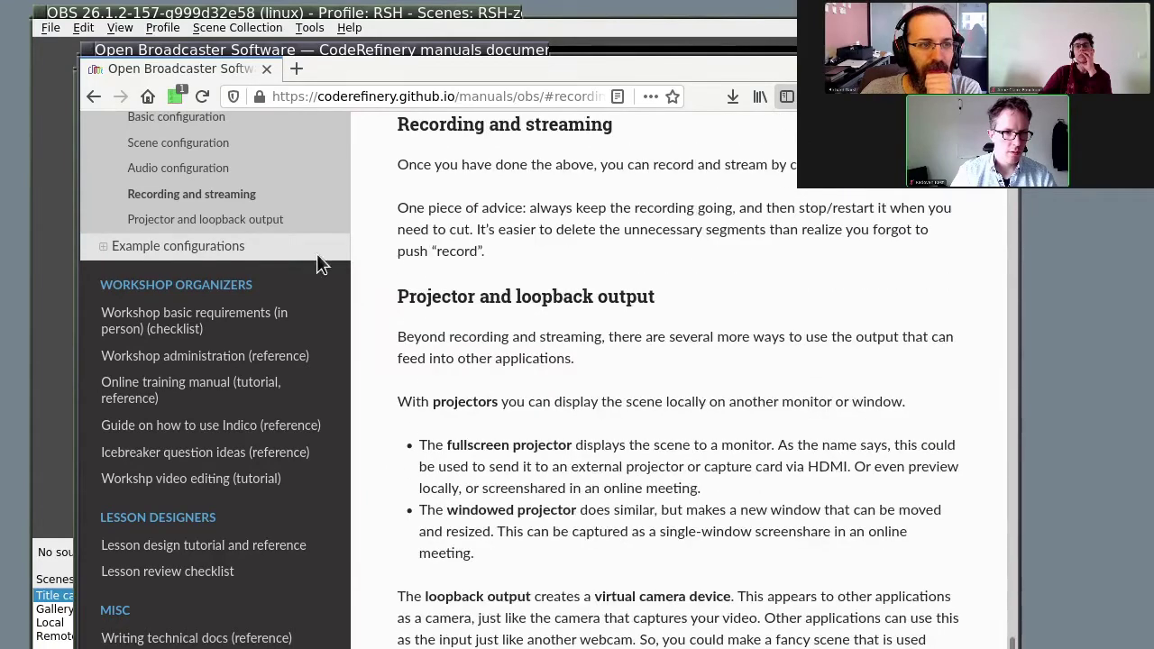
scroll(223, 228, "up", 3)
left_click(222, 249)
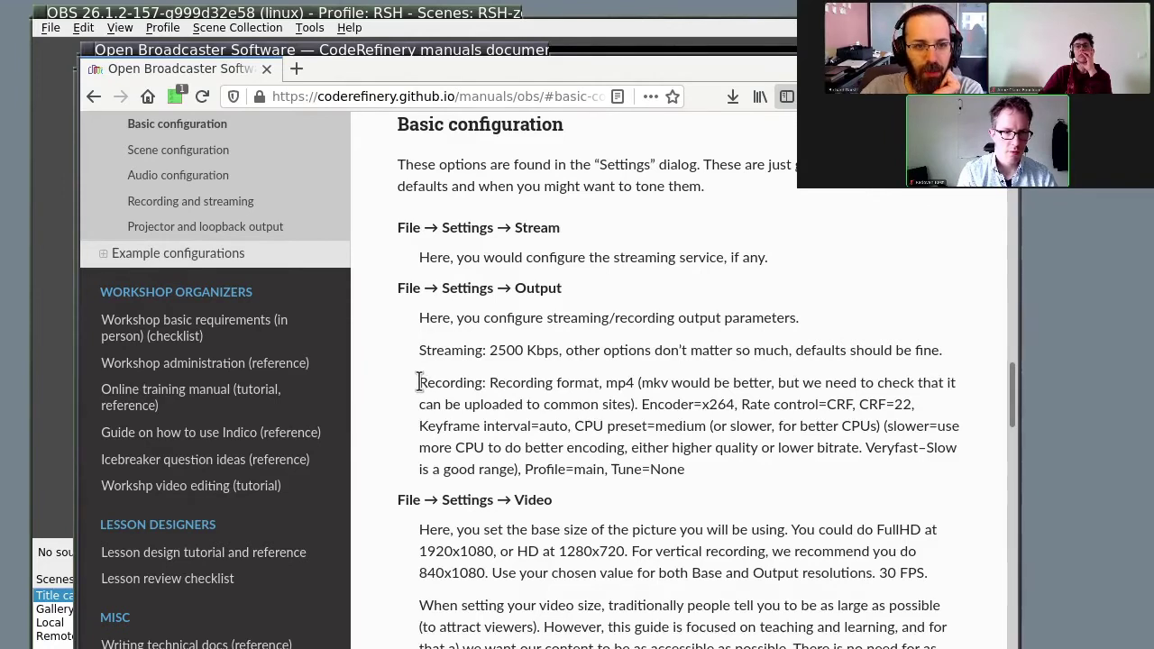
Highlight the recommended recording format, encoder and rate control values under File → Settings → Output in the manual
left_click_drag(419, 383, 598, 397)
left_click_drag(632, 389, 736, 402)
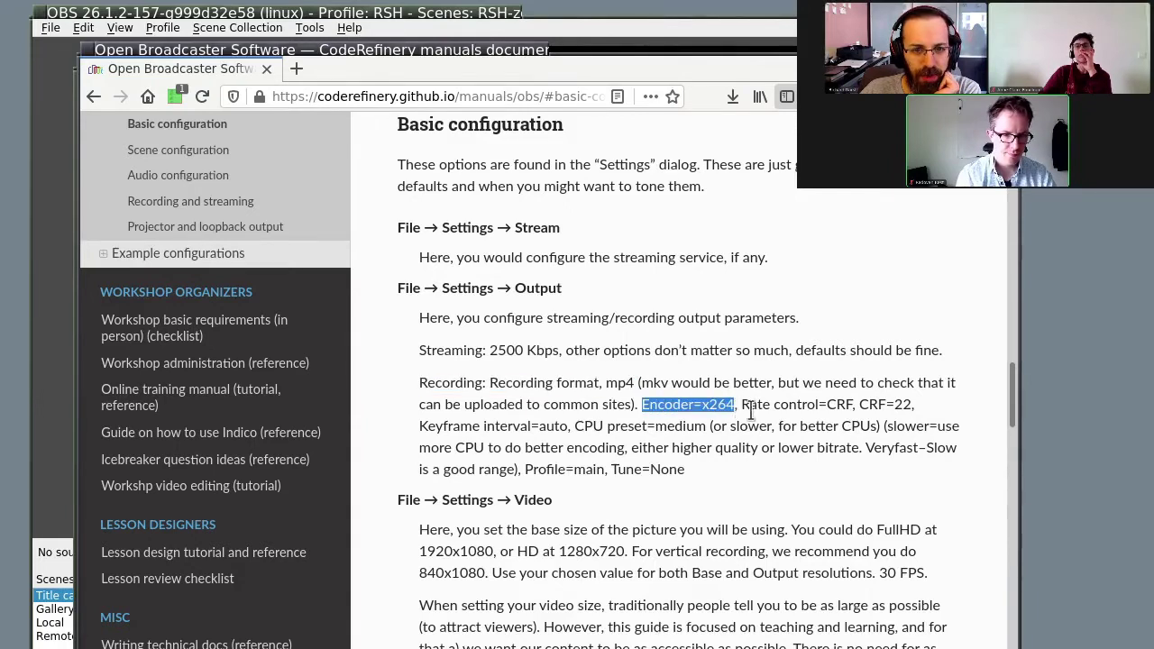
left_click(744, 405)
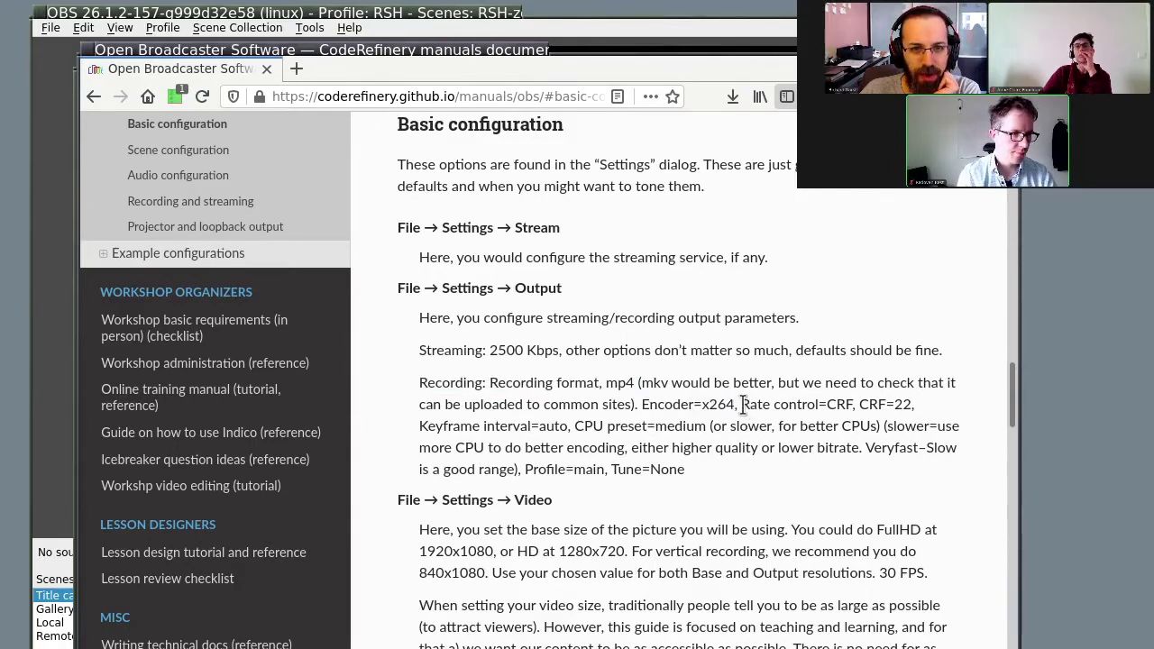
left_click_drag(744, 405, 917, 405)
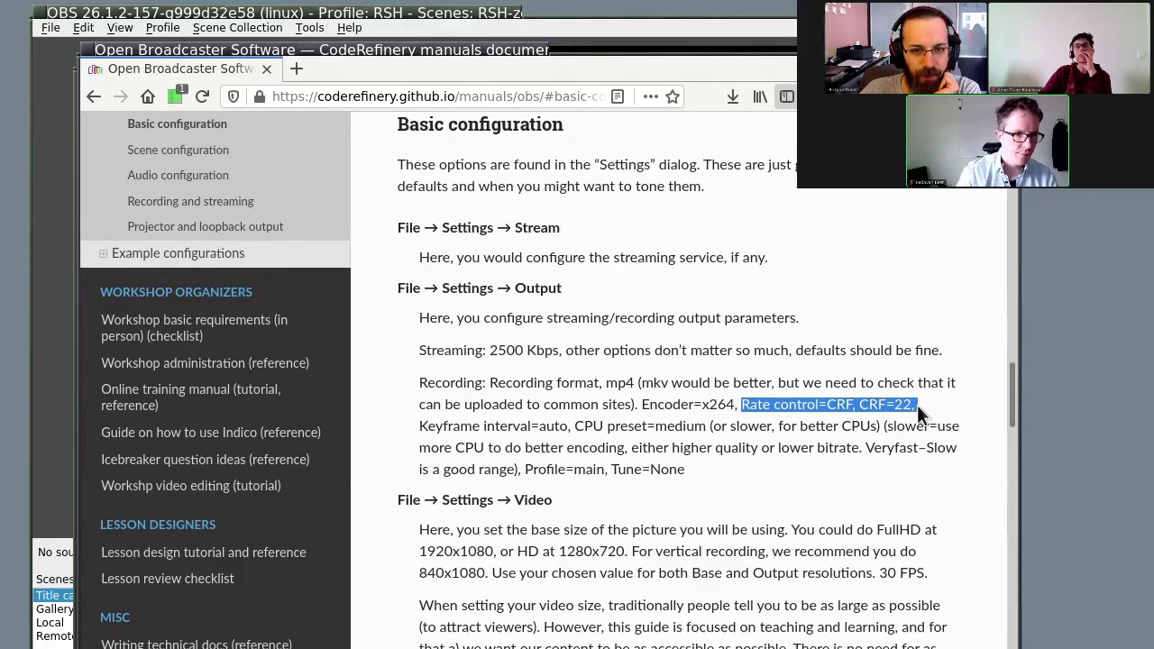
left_click(800, 414)
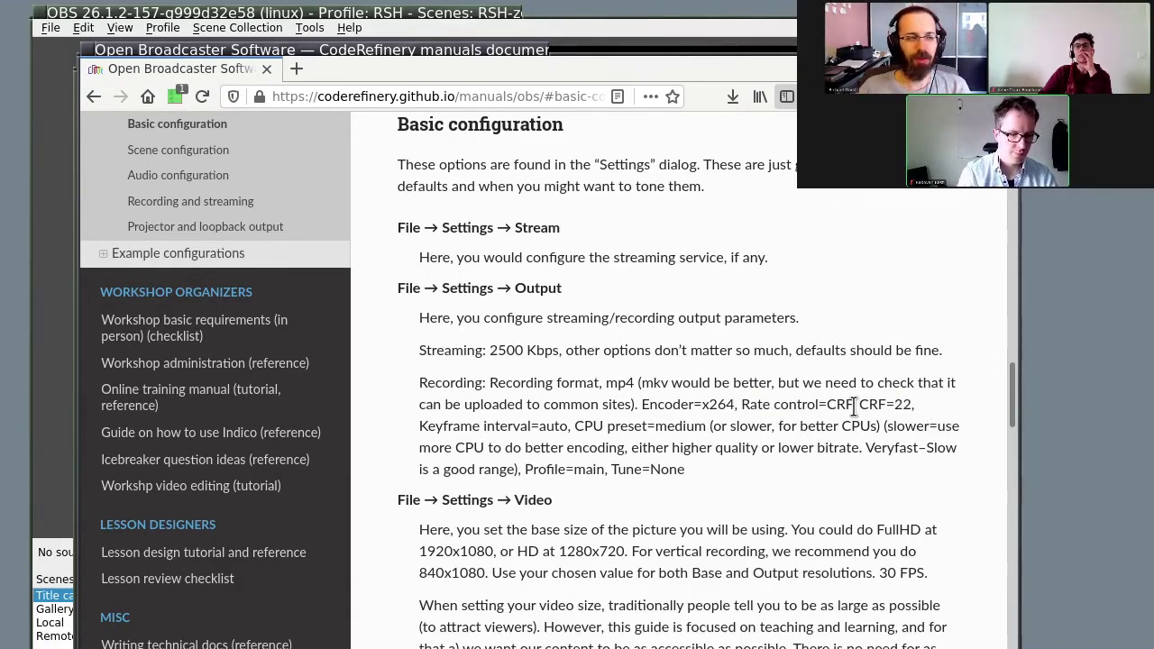
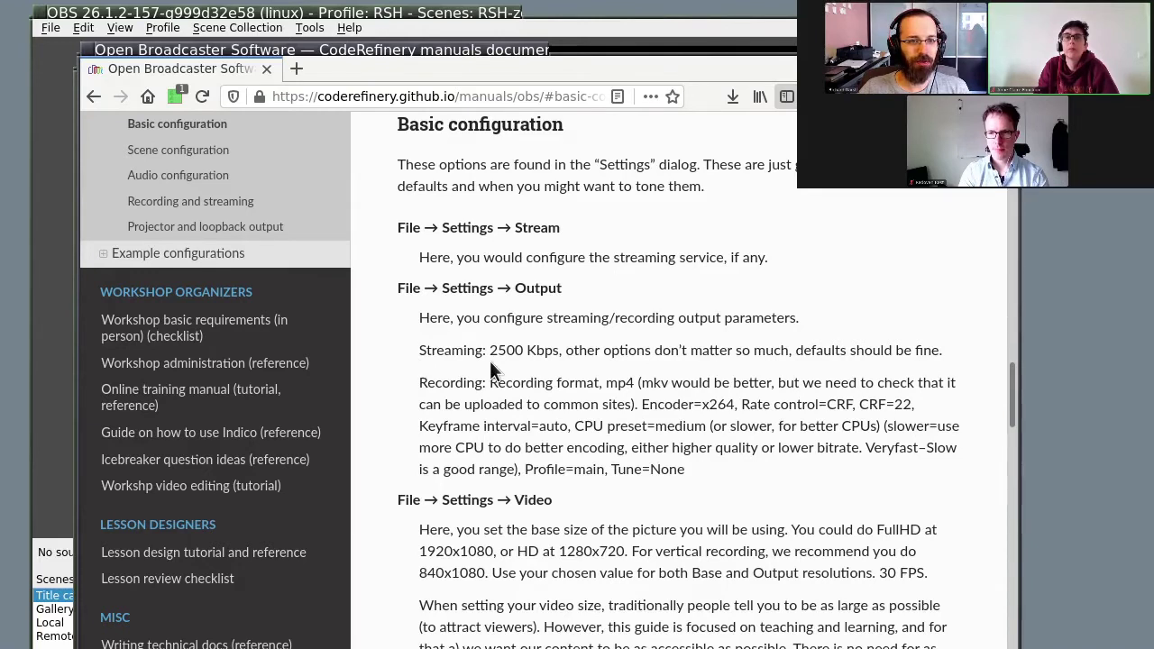
Highlight the recommended 2500 Kbps streaming bitrate and the CRF rate control value in the manual
left_click_drag(490, 352, 560, 356)
left_click(558, 355)
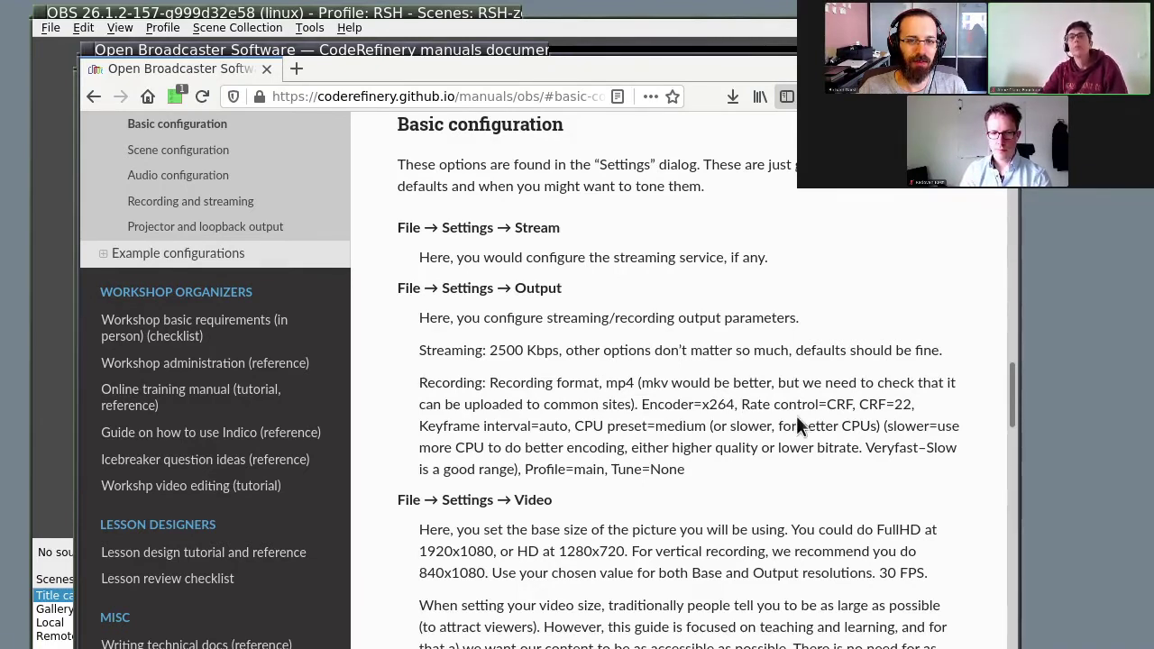
left_click_drag(827, 405, 854, 406)
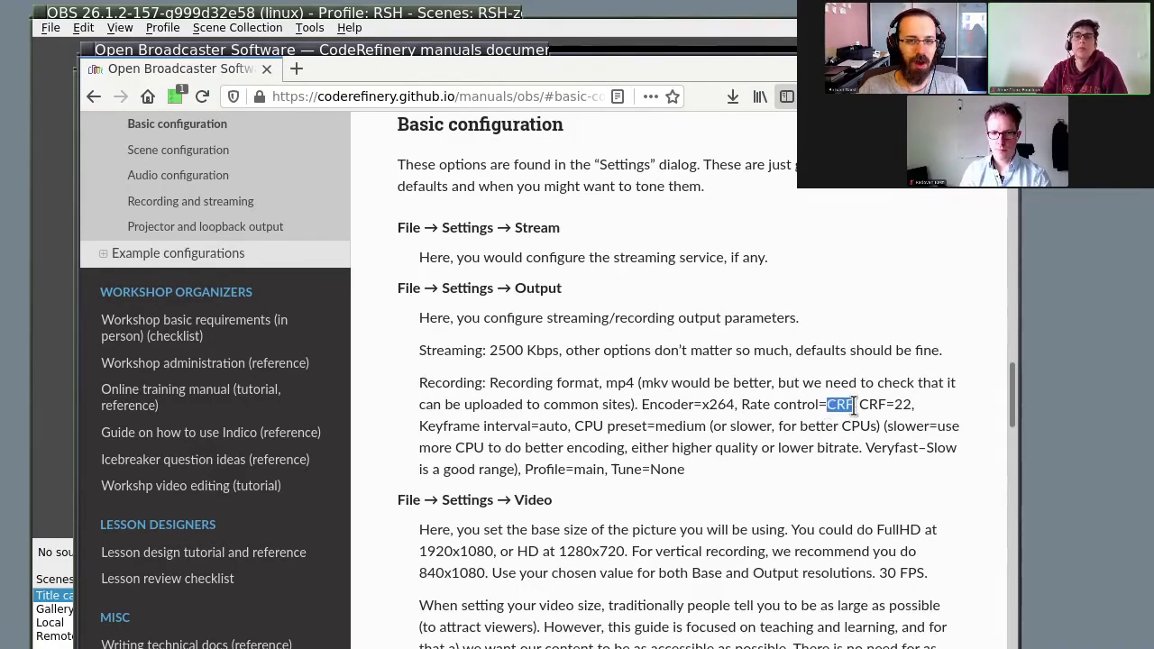
left_click(876, 380)
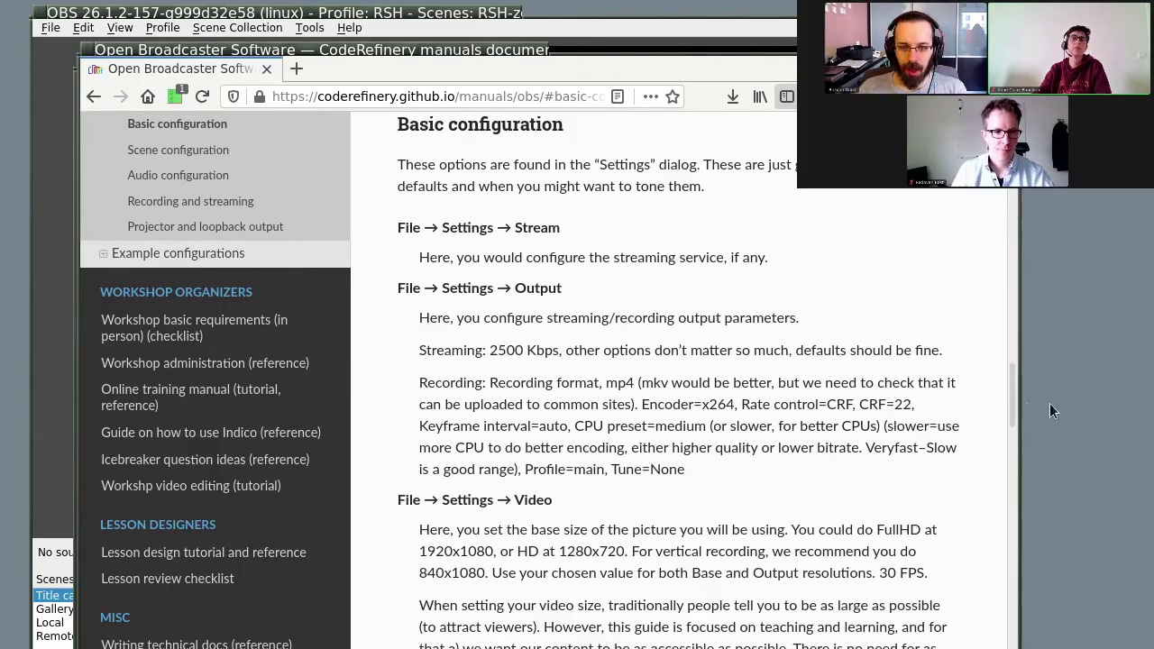
Expand the Basic A/V concepts box in the manual's Basics section to show its definitions
scroll(1011, 405, "up", 1)
left_click_drag(1015, 394, 1007, 210)
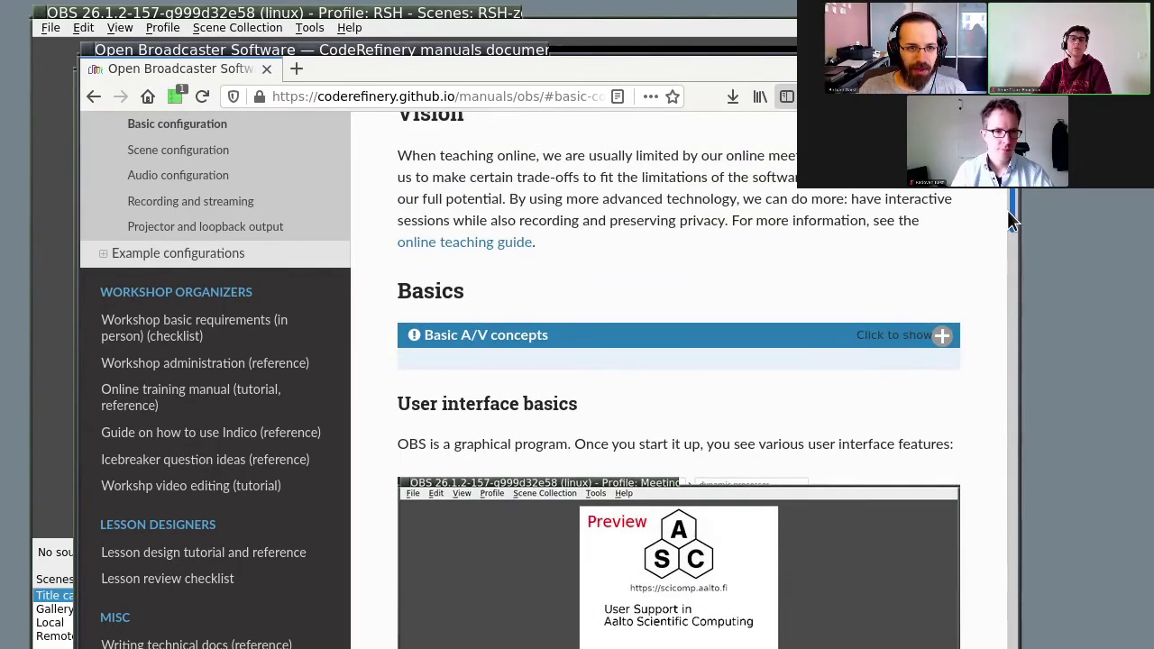
left_click(949, 334)
left_click_drag(1014, 197, 1016, 246)
left_click_drag(1017, 231, 1016, 210)
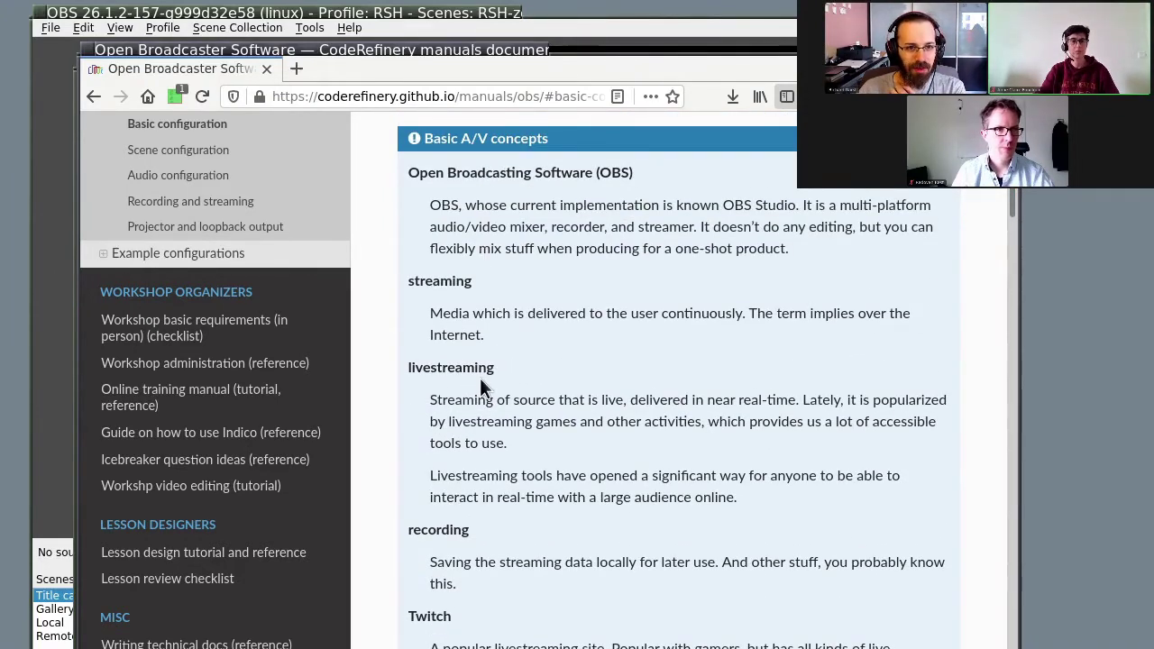
Find the constant bitrate (CBR) entry among the A/V concepts, highlight its heading and compare it with variable bitrate
scroll(483, 459, "down", 10)
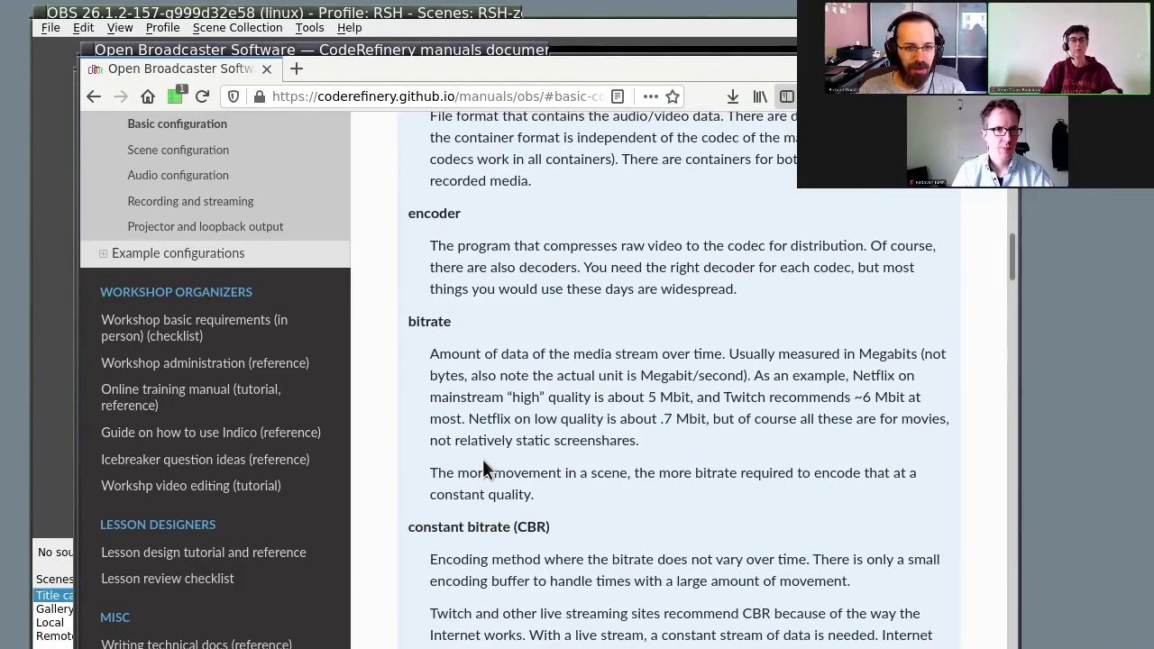
scroll(484, 462, "down", 3)
left_click_drag(408, 372, 557, 382)
scroll(557, 383, "down", 6)
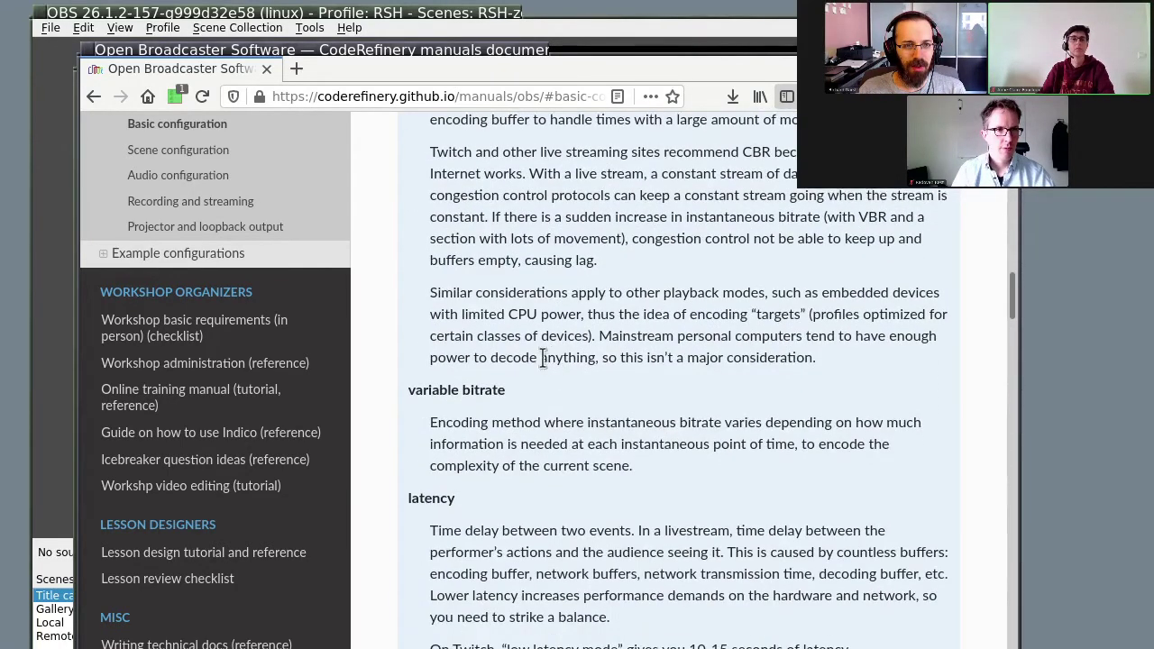
scroll(505, 360, "up", 3)
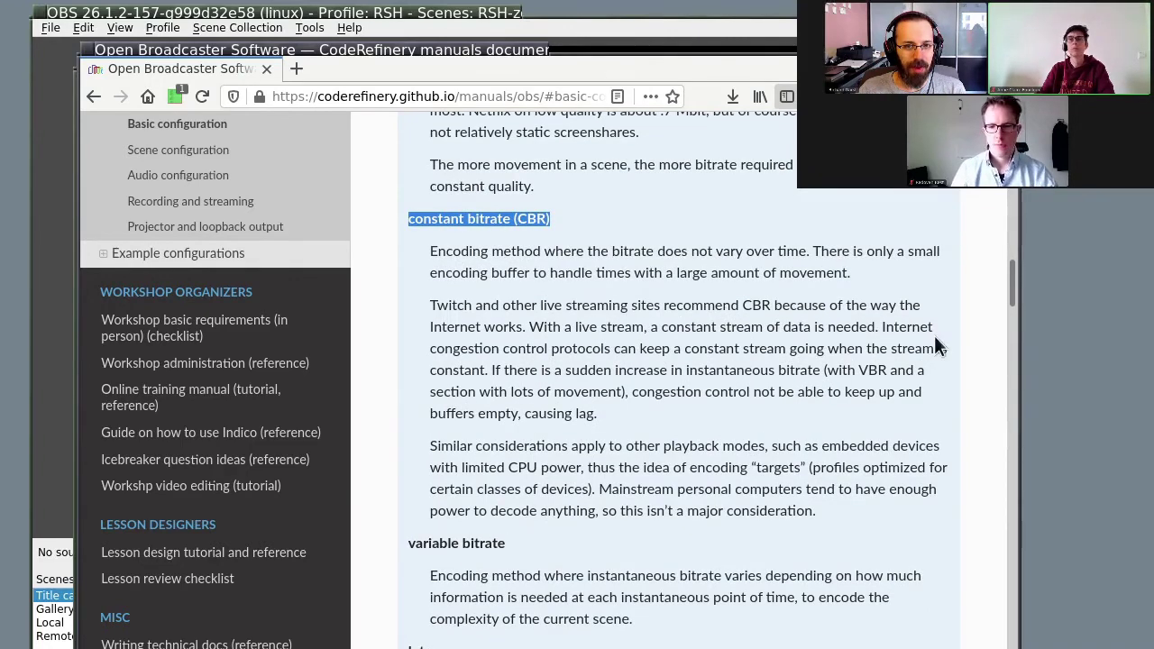
scroll(1011, 287, "down", 1)
Highlight the x264 → crf entry in the A/V concepts and go back up to the codec and container format definitions
left_click_drag(1011, 291, 1009, 329)
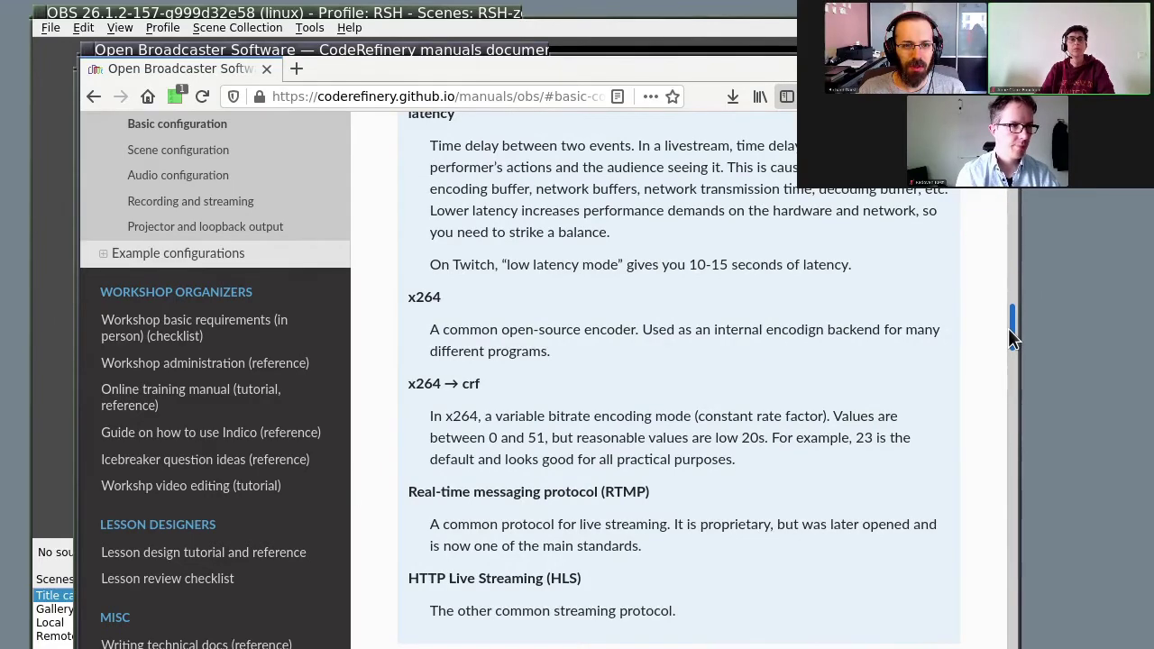
mouse_move(1009, 329)
left_mouse_down()
mouse_move(1011, 241)
mouse_move(1004, 326)
left_mouse_up()
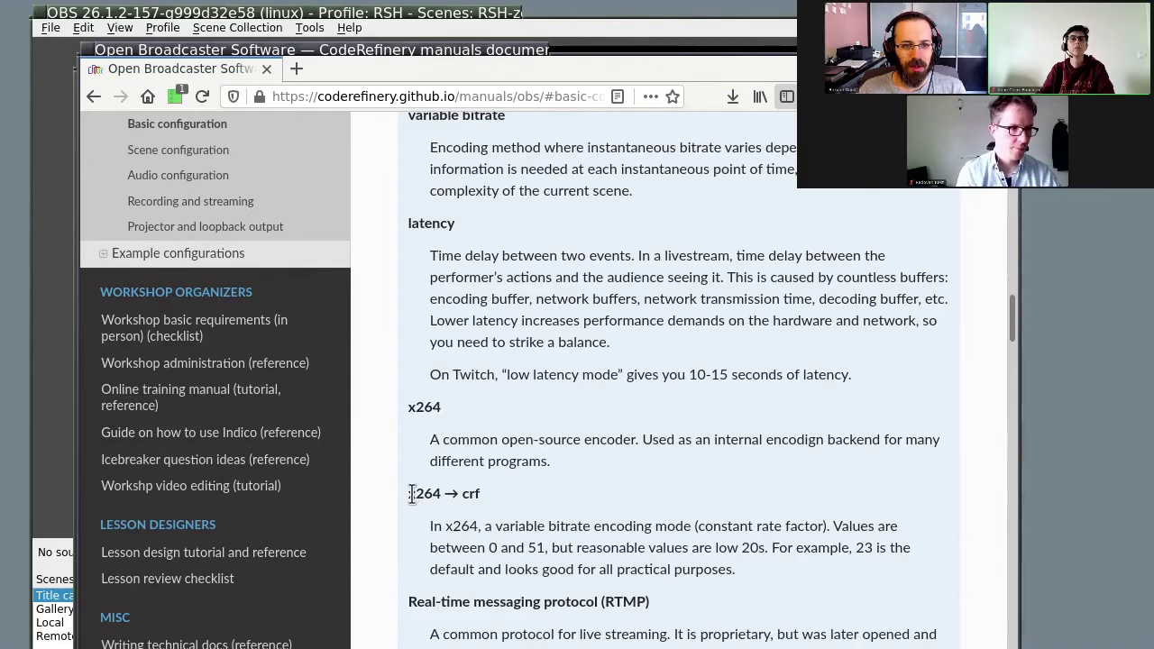
left_click_drag(409, 494, 460, 493)
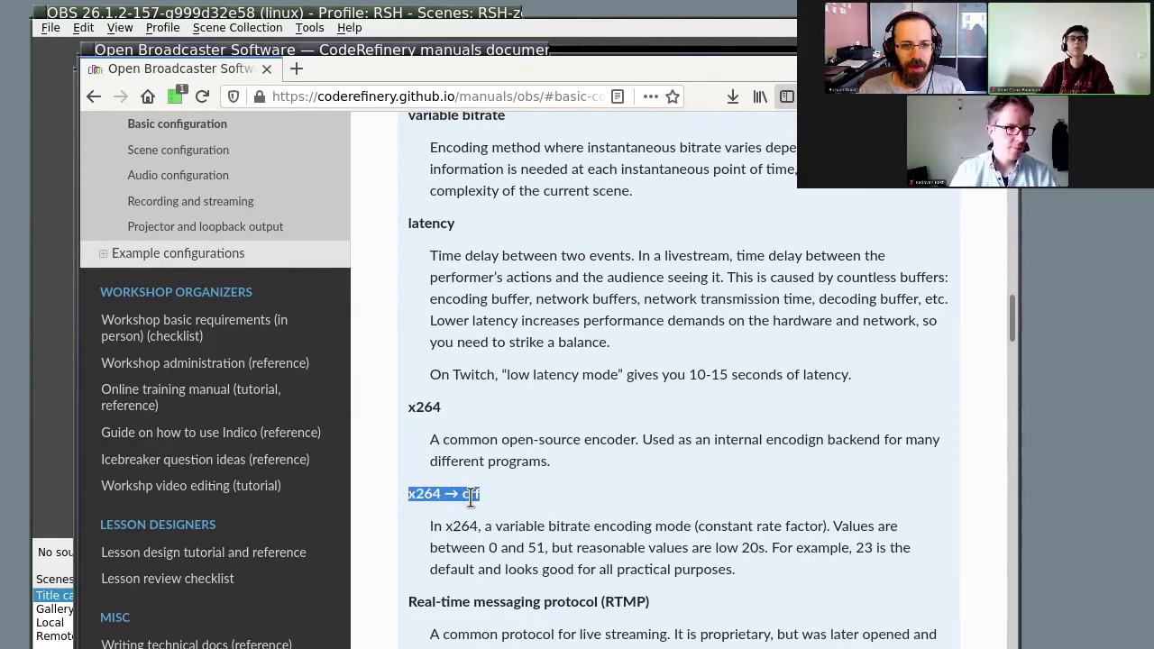
left_click(472, 497)
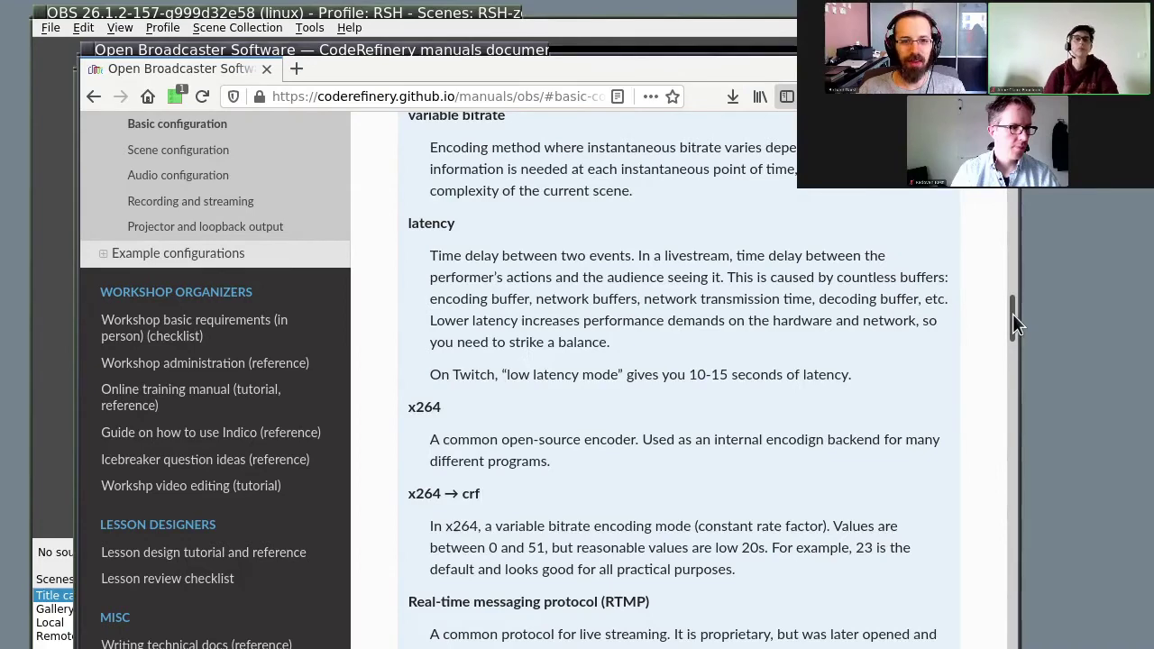
scroll(943, 308, "up", 5)
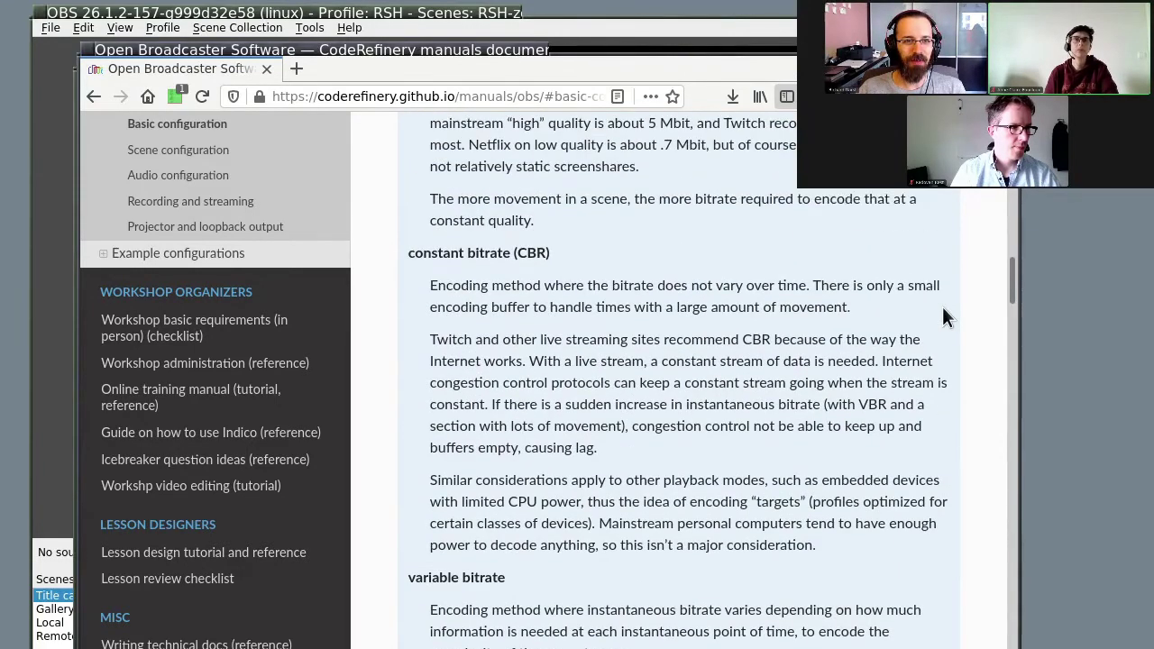
scroll(942, 307, "up", 10)
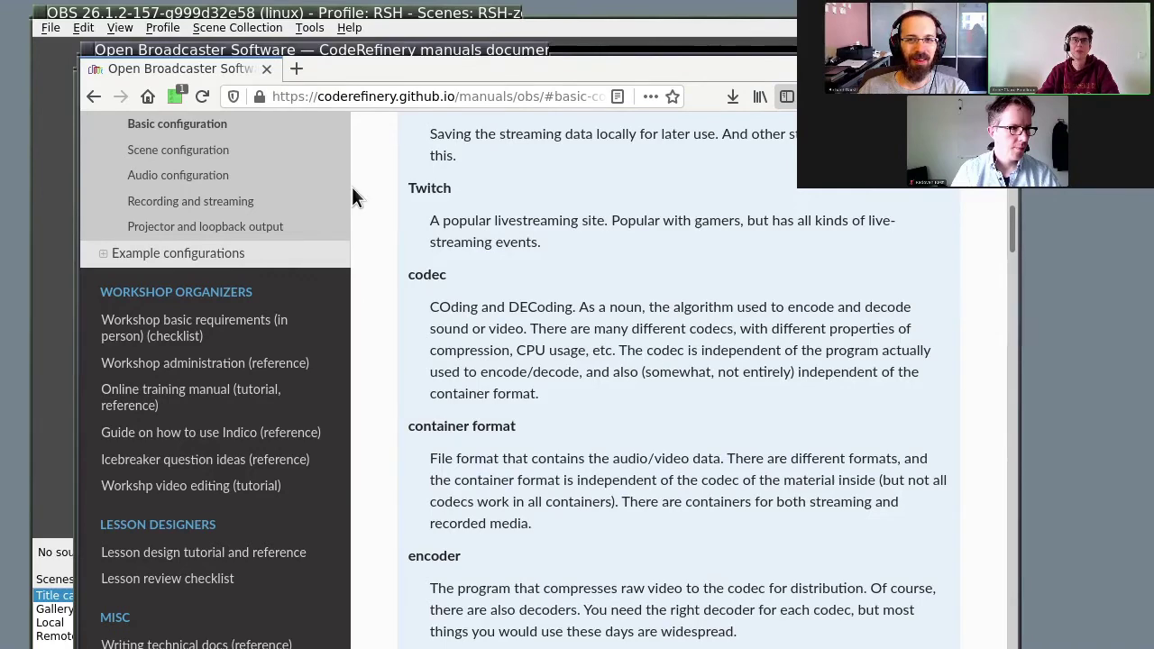
Switch back to OBS, set the output mode to Advanced to show its recording options, and close the settings
key("alt+Tab")
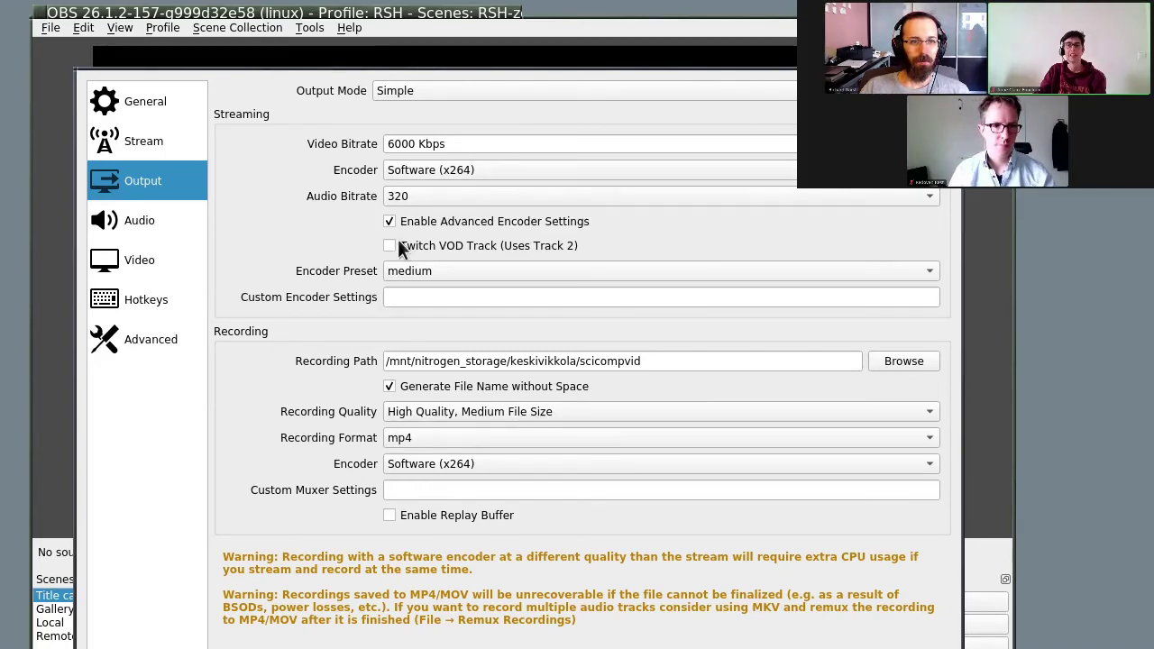
left_click(437, 94)
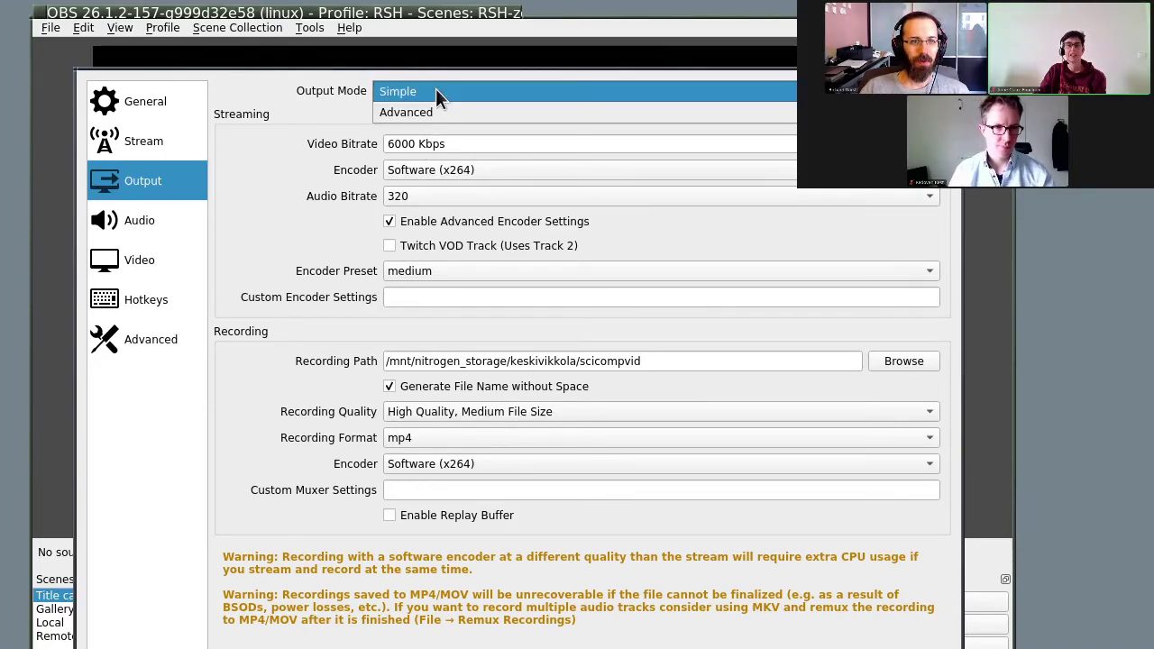
left_click(441, 114)
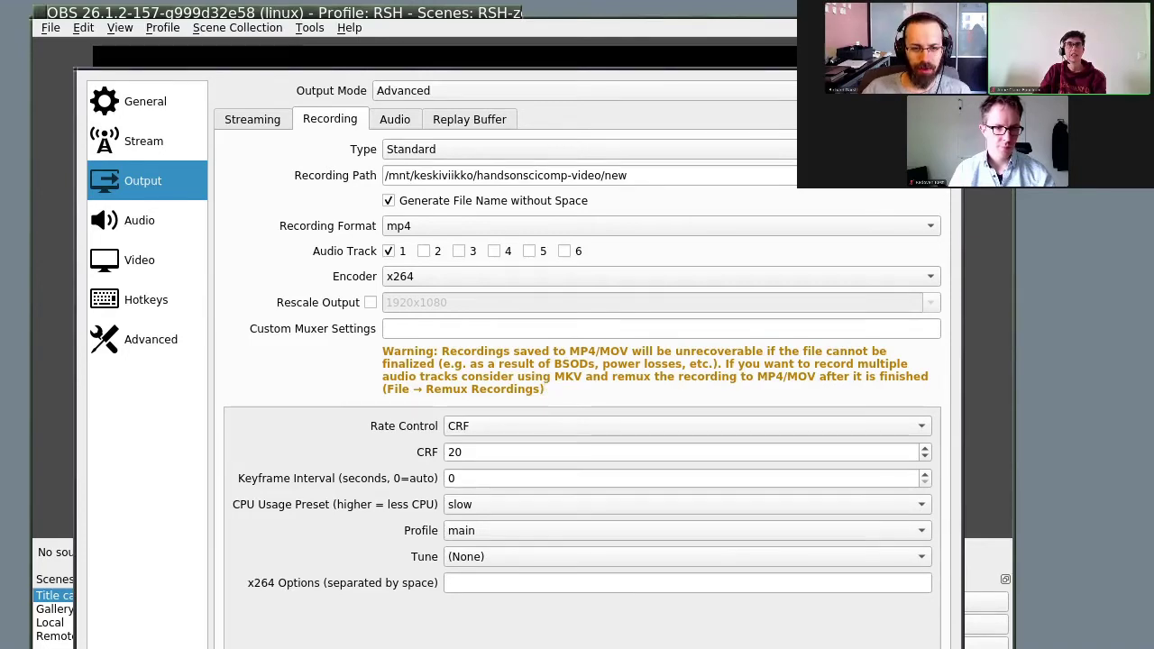
key("Escape")
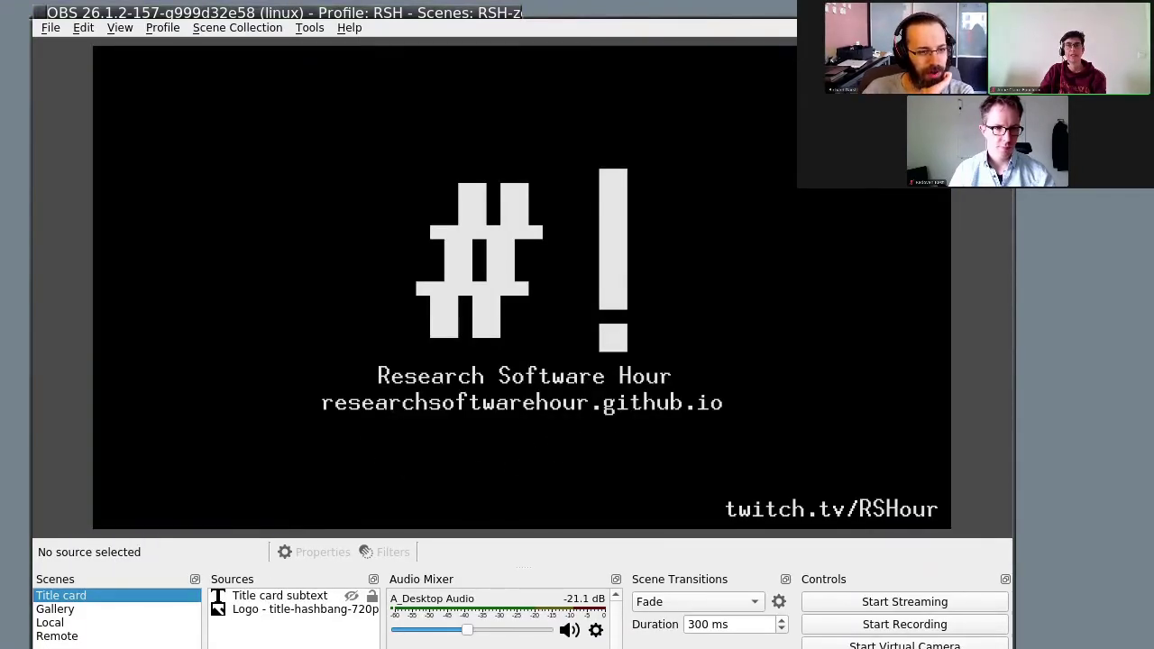
Resize and reposition the OBS window and open the complete list of source types that can be added to the Title card scene
left_click(221, 646)
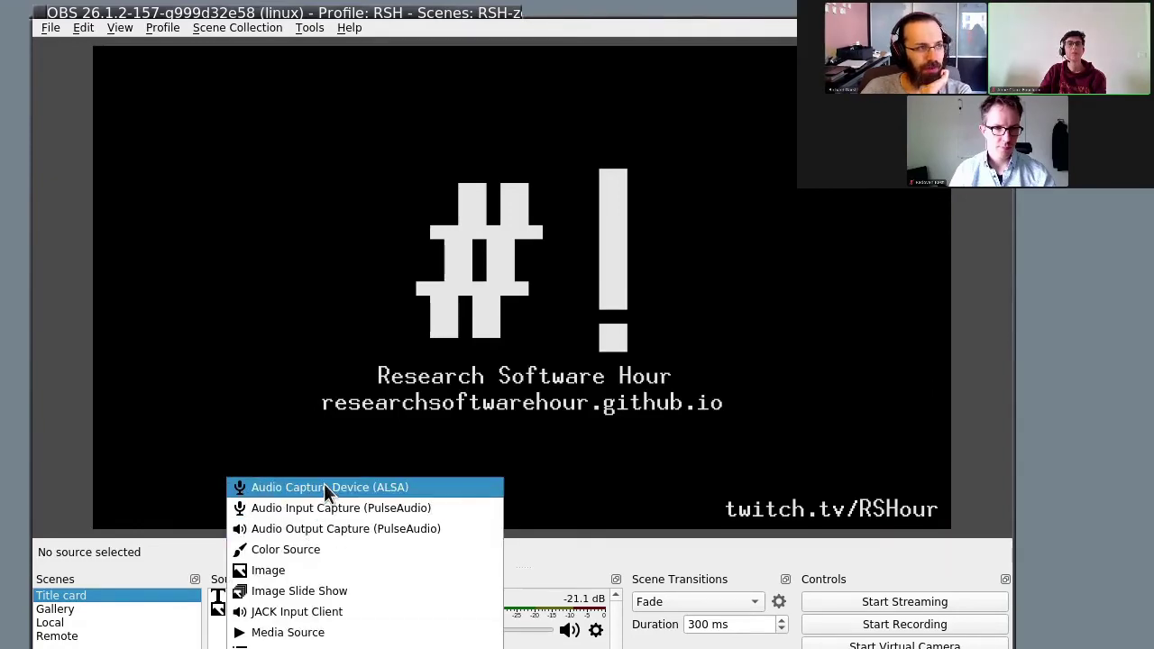
left_click_drag(541, 595, 871, 501)
left_click(223, 602)
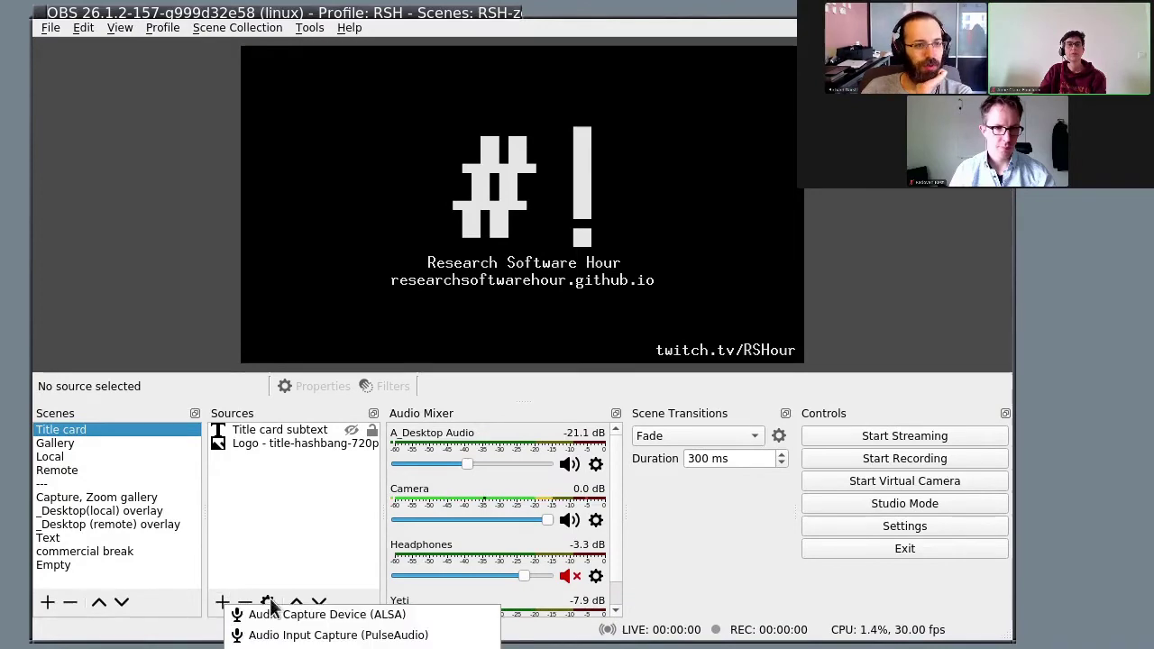
left_click(252, 394)
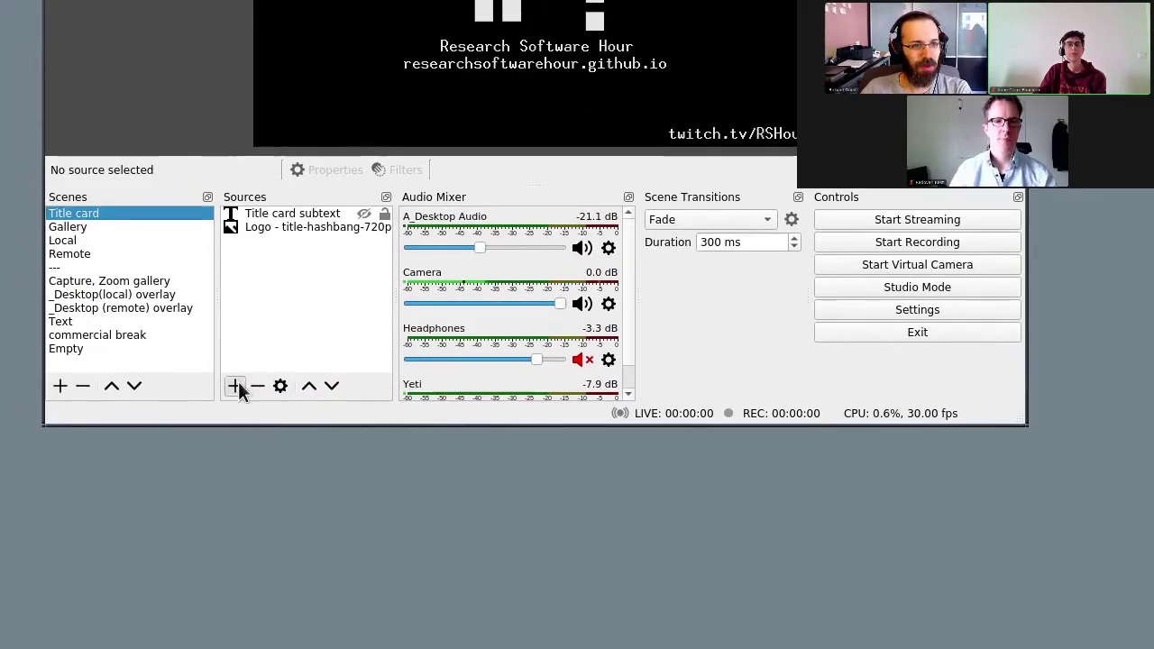
left_click(235, 386)
key("Escape")
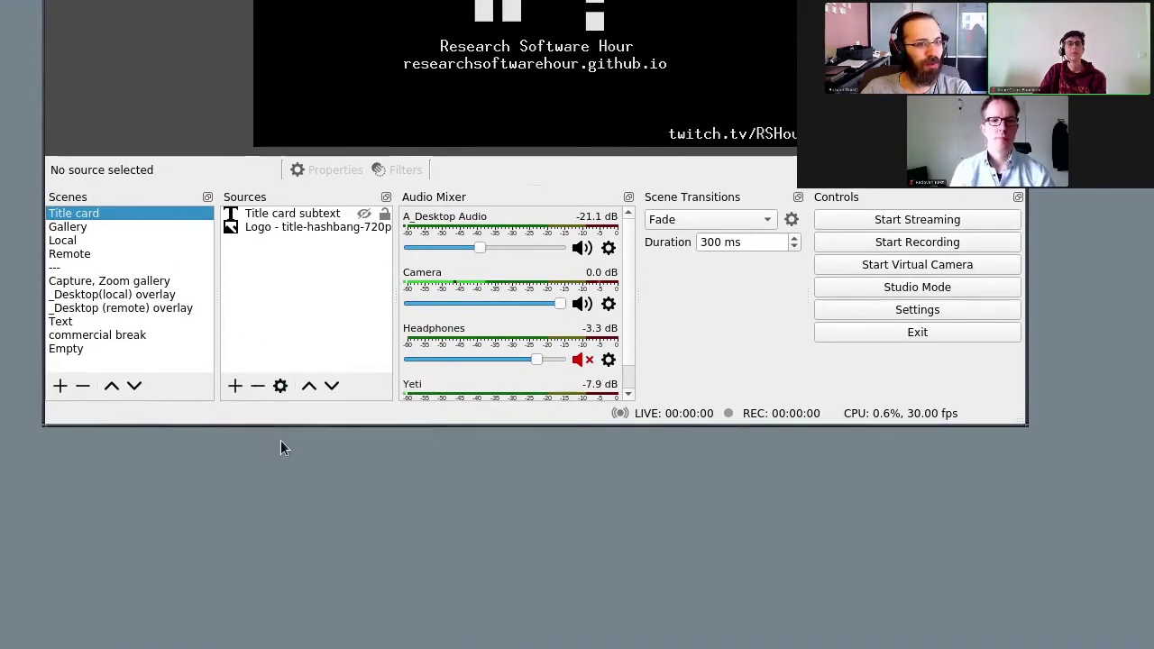
left_click(254, 205)
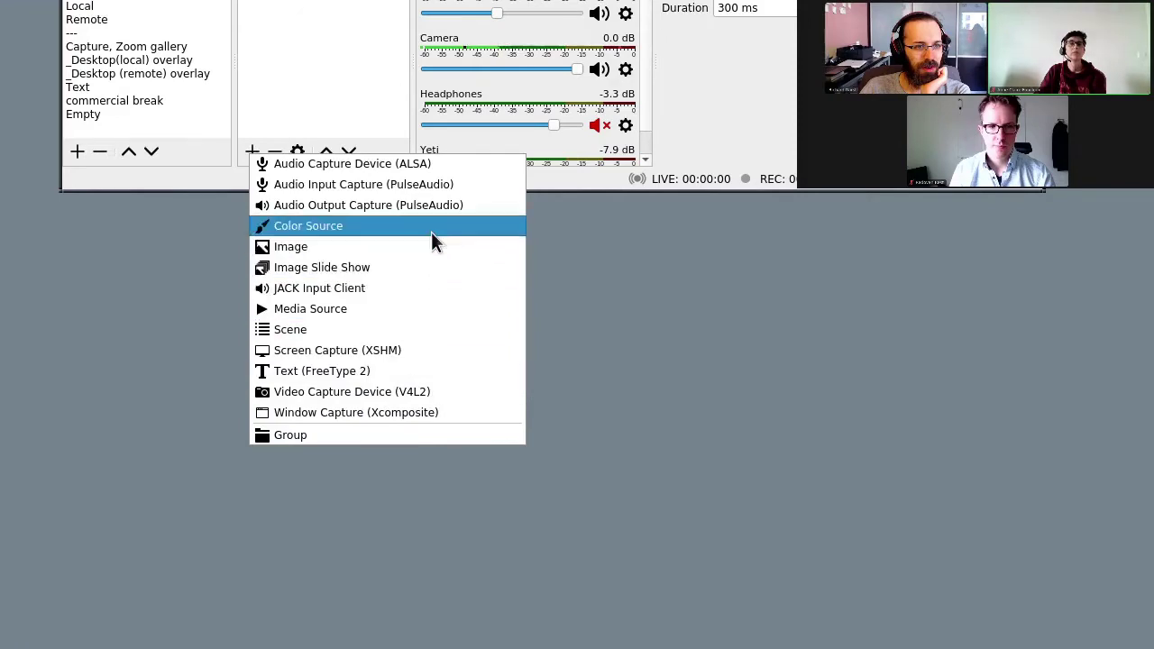
Close the source type list, bring the whole OBS window into view and switch to the Teaching Streaming scene collection
left_click(369, 126)
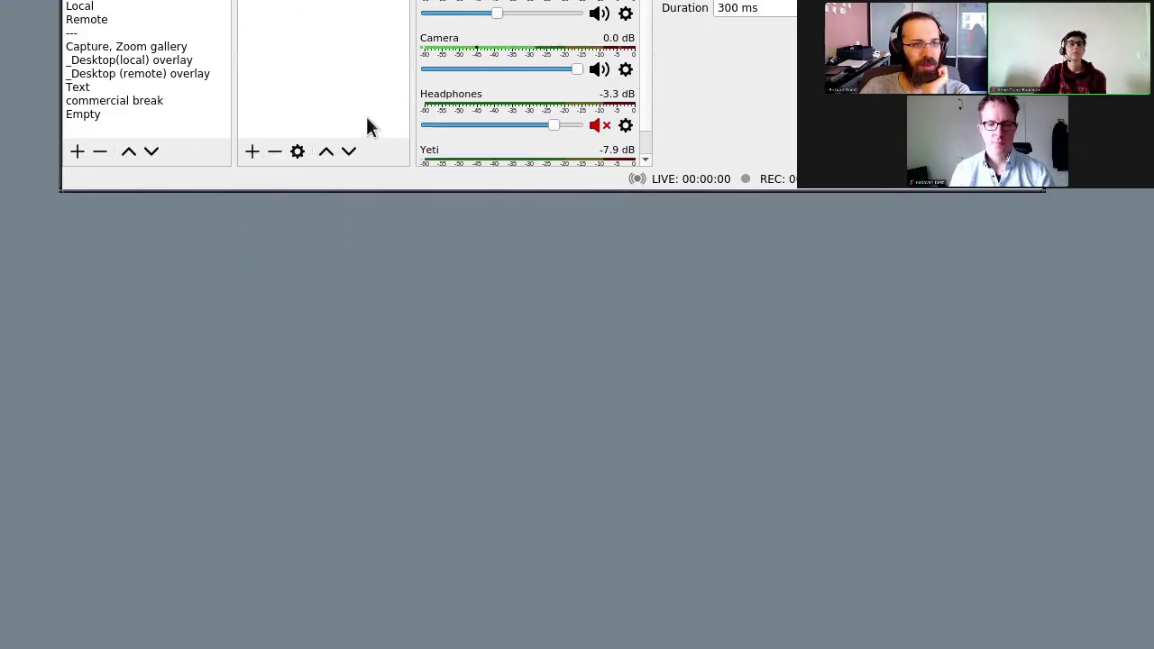
left_click_drag(369, 108, 360, 558, "alt")
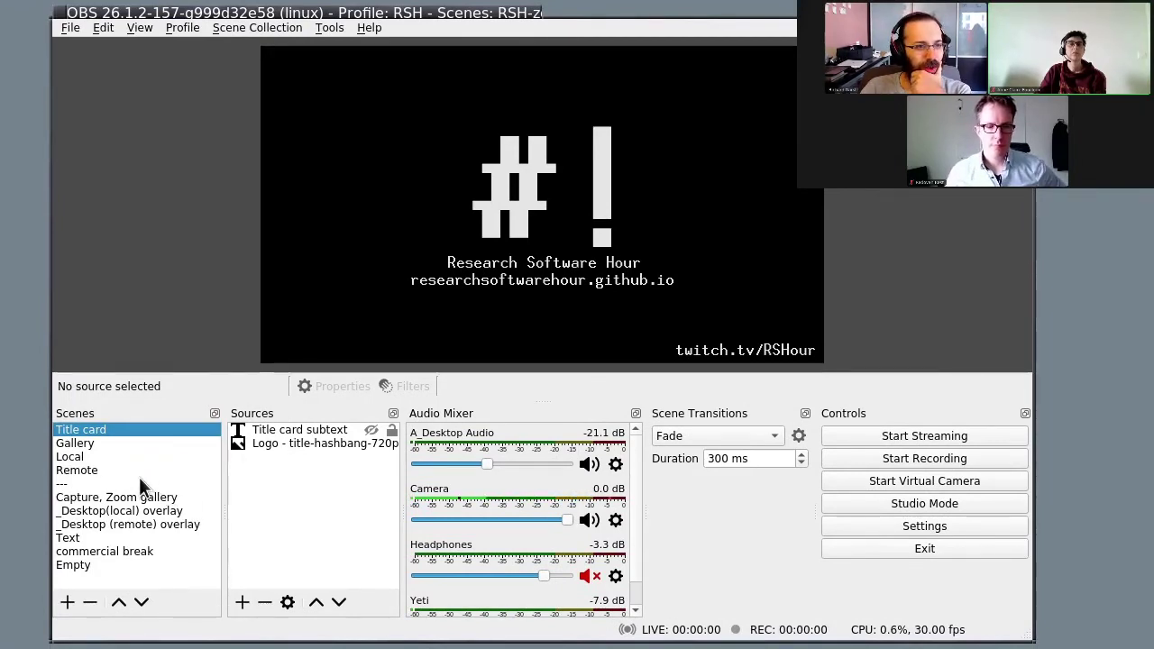
left_click(275, 28)
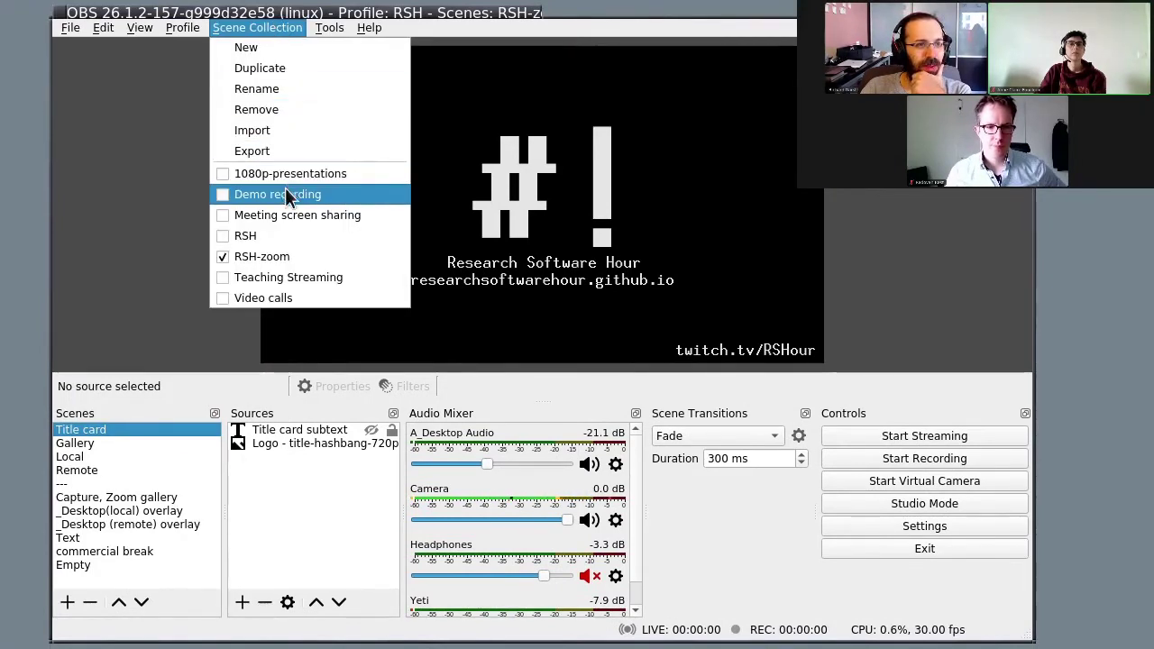
left_click(302, 278)
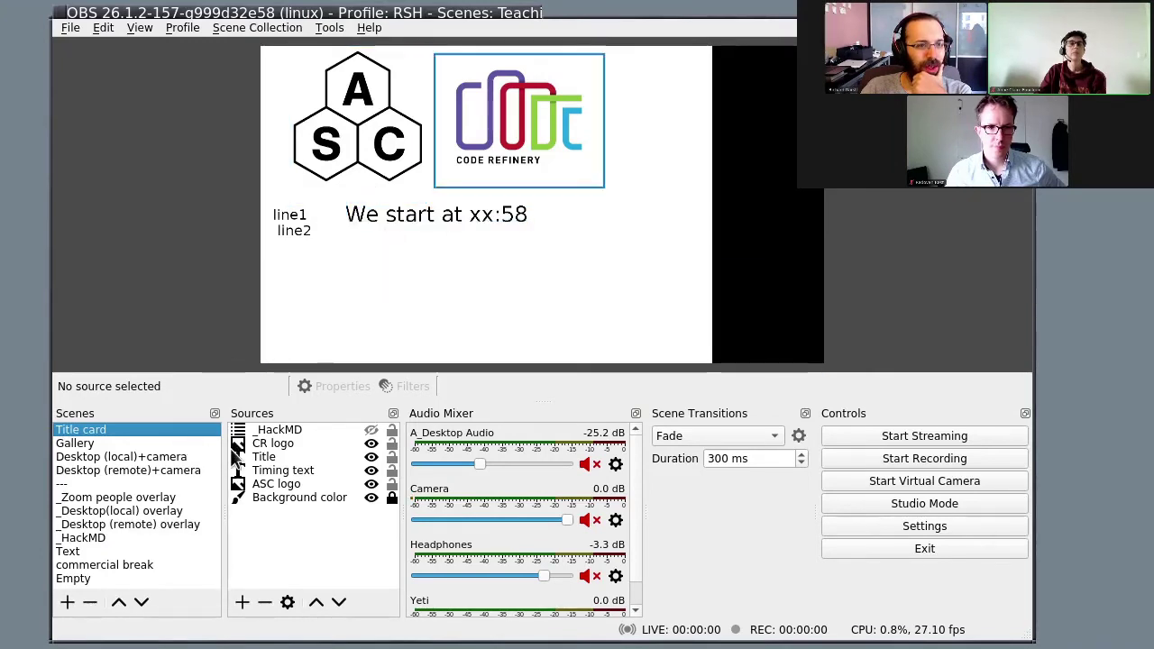
Select the ASC logo, CR logo, Title and Timing text sources one after another in the Title card preview
left_click(361, 126)
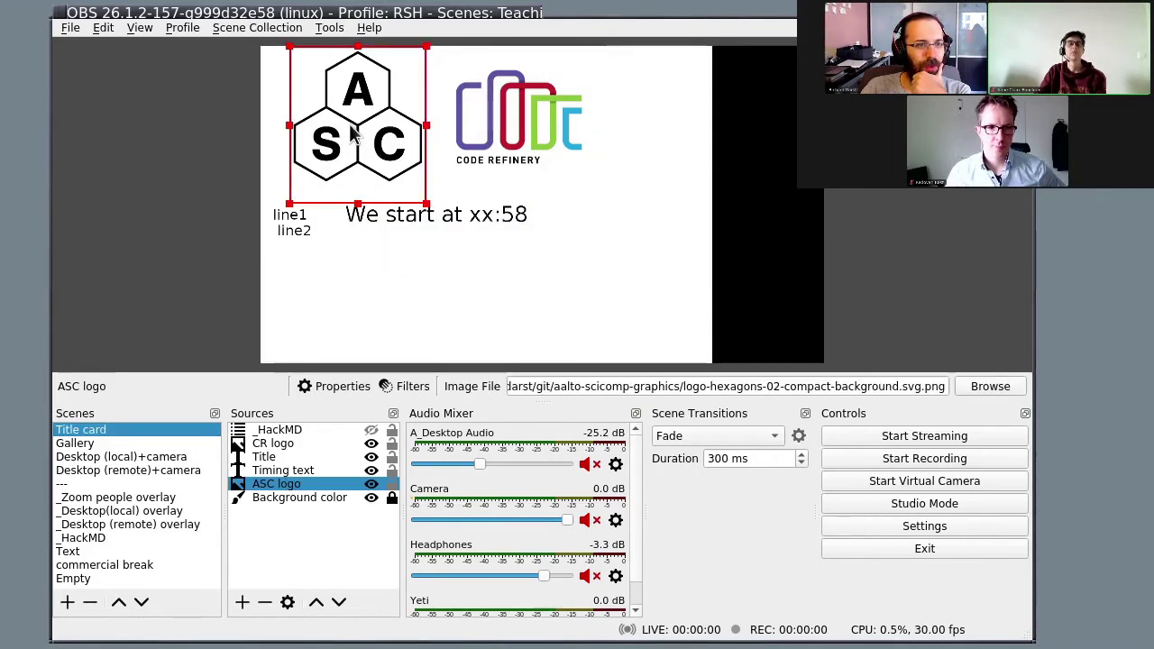
left_click(518, 117)
left_click(448, 217)
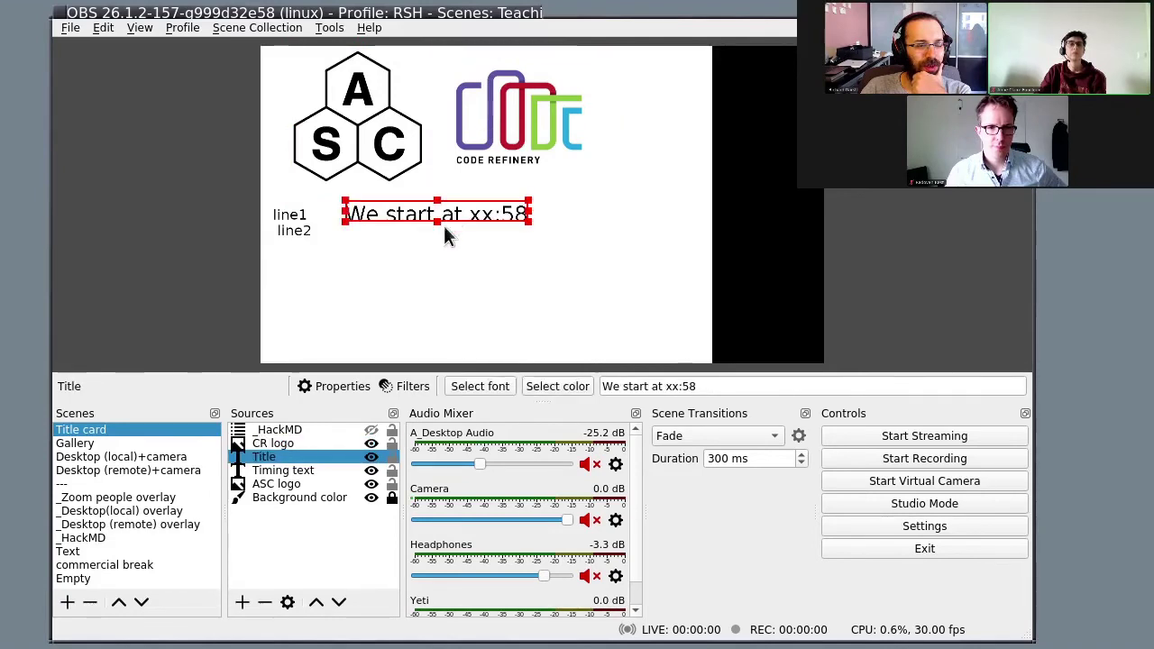
left_click(294, 224)
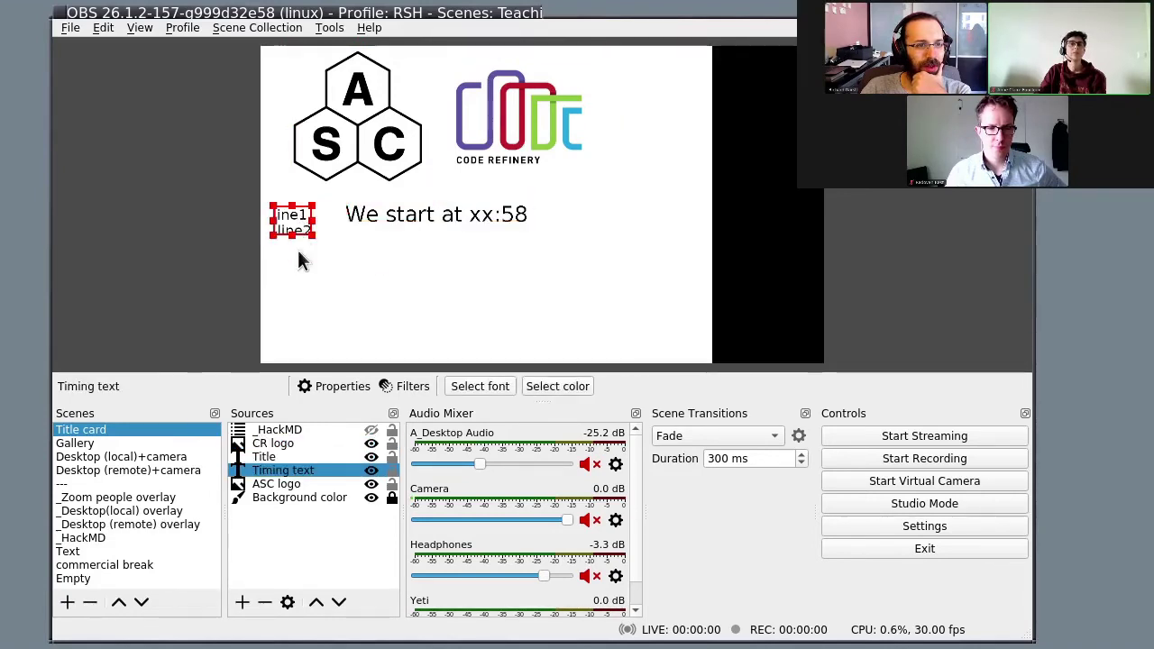
Preview the Gallery and Desktop (local)+camera scenes and return to the Title card scene
left_click(152, 445)
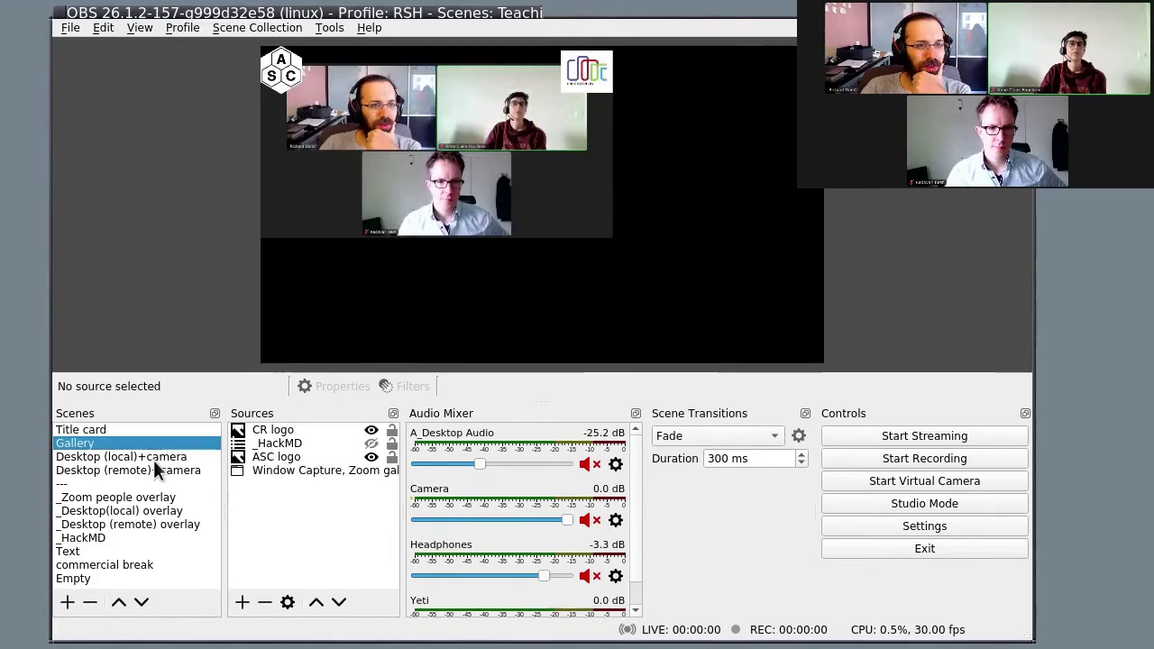
left_click(153, 460)
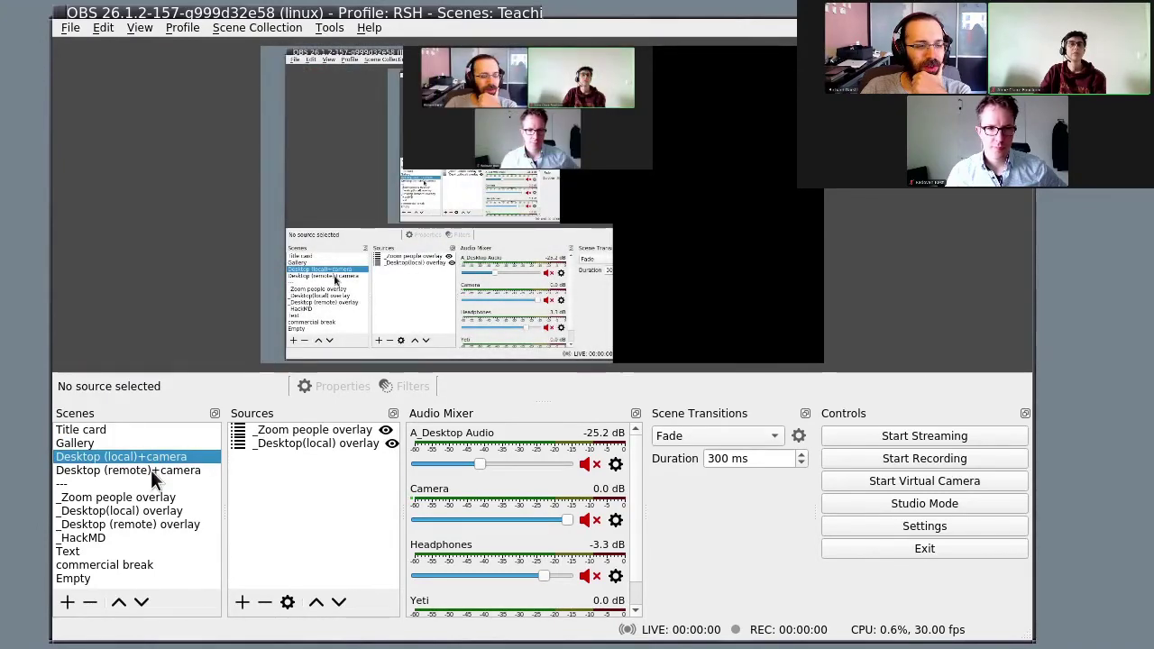
left_click(153, 444)
left_click(154, 431)
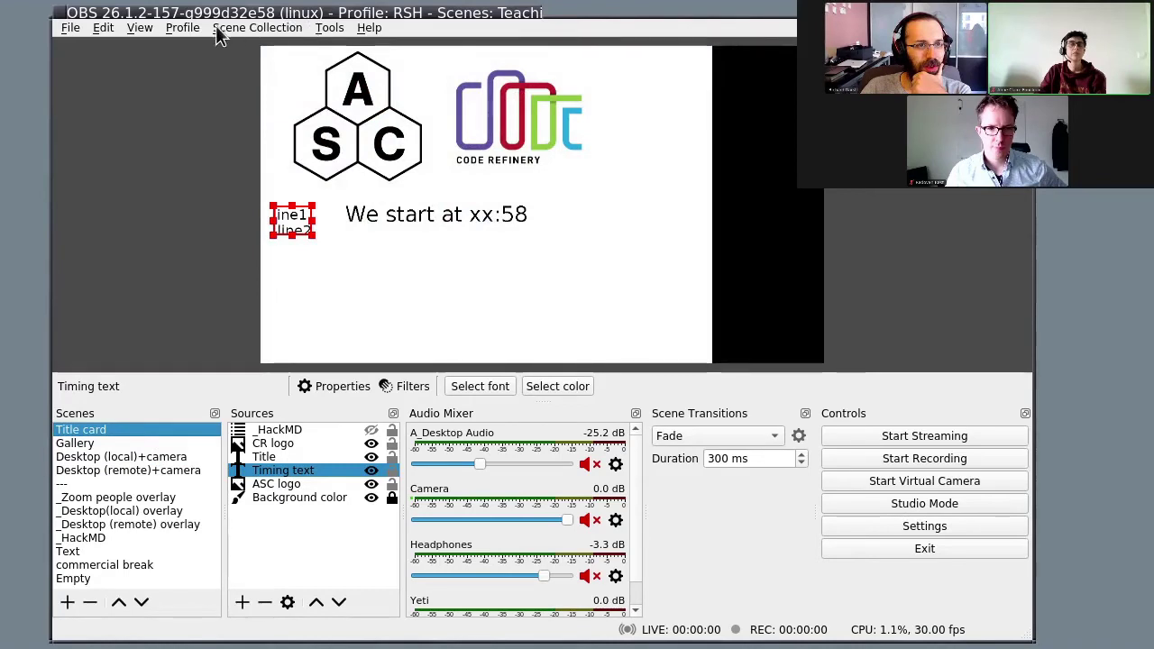
Switch to the Teaching streaming profile and alternate between the Gallery and Title card scenes, ending on Gallery
left_click(183, 27)
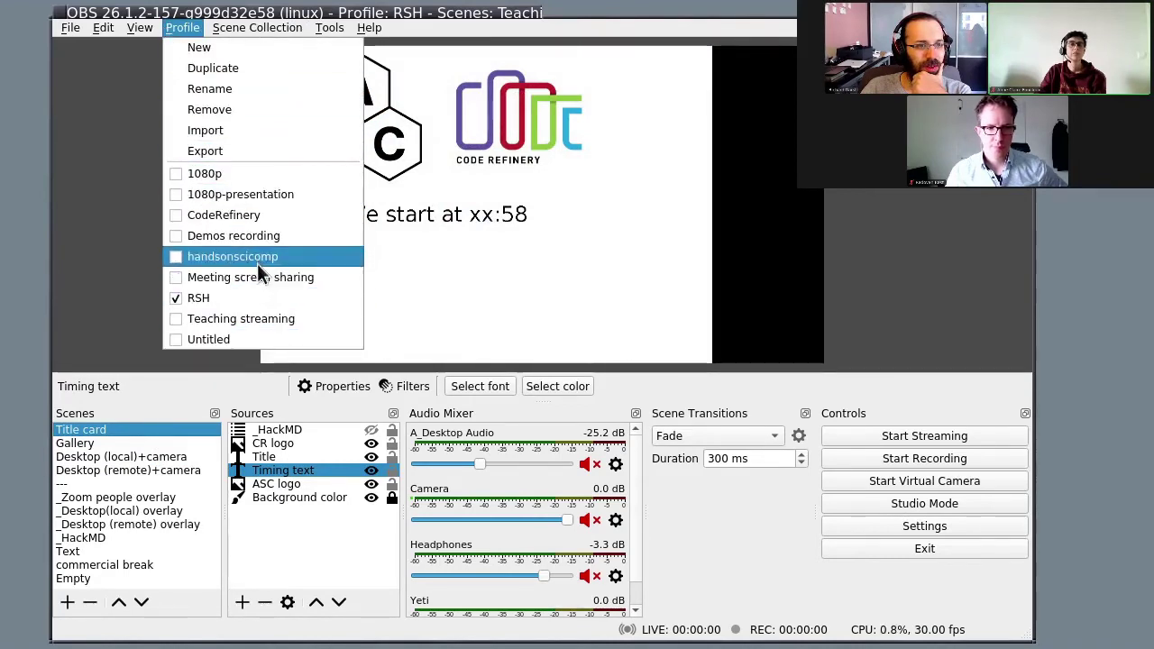
left_click(260, 320)
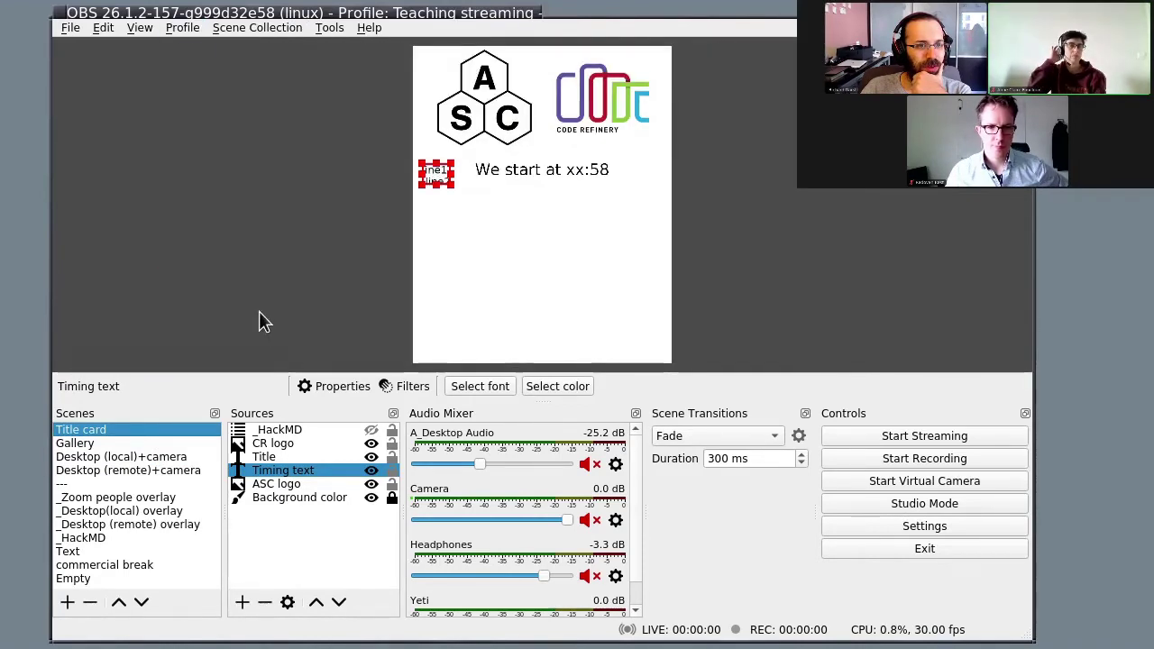
left_click(99, 443)
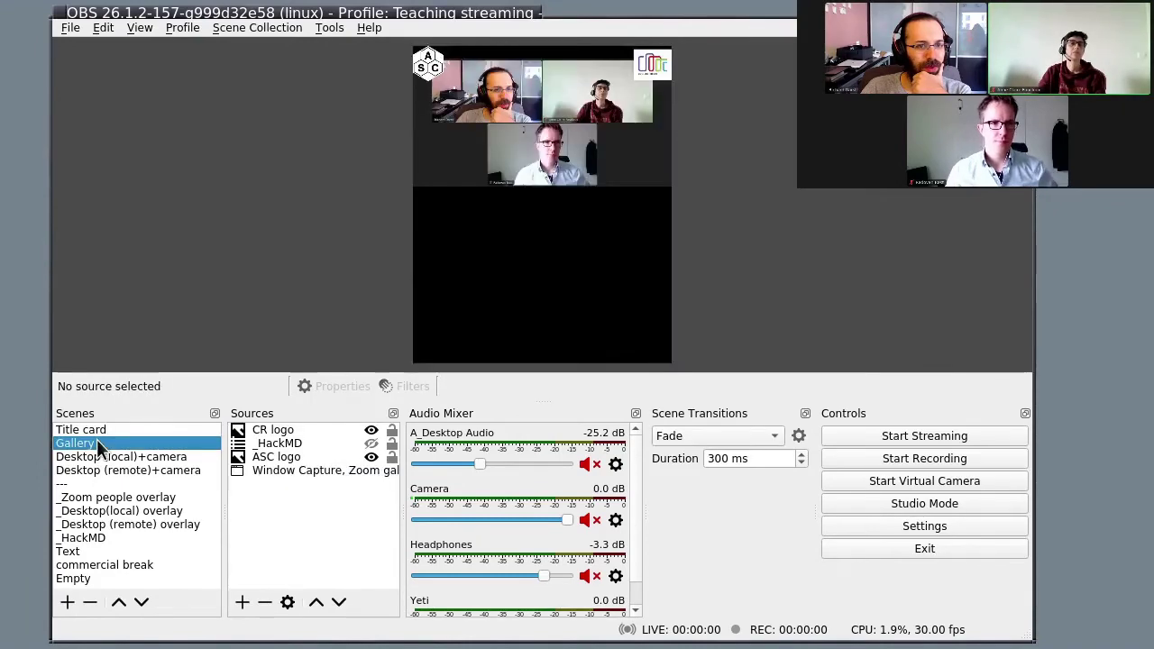
key("Up")
key("Down")
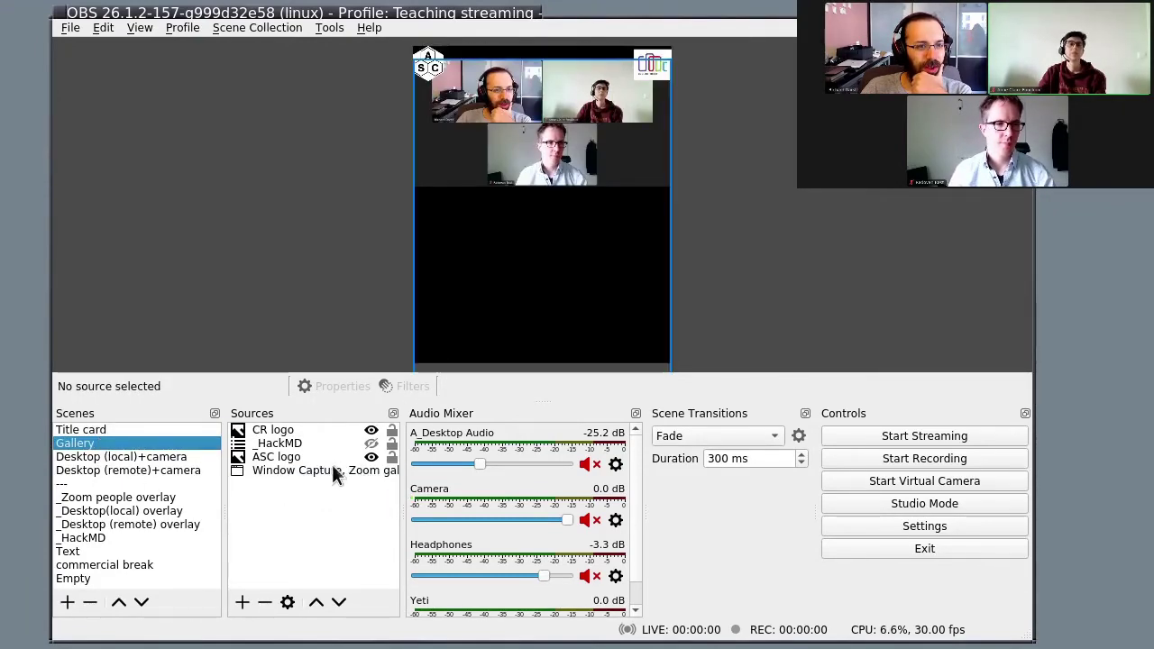
Select the _HackMD source in the Gallery scene and toggle its visibility on and back off
left_click(332, 444)
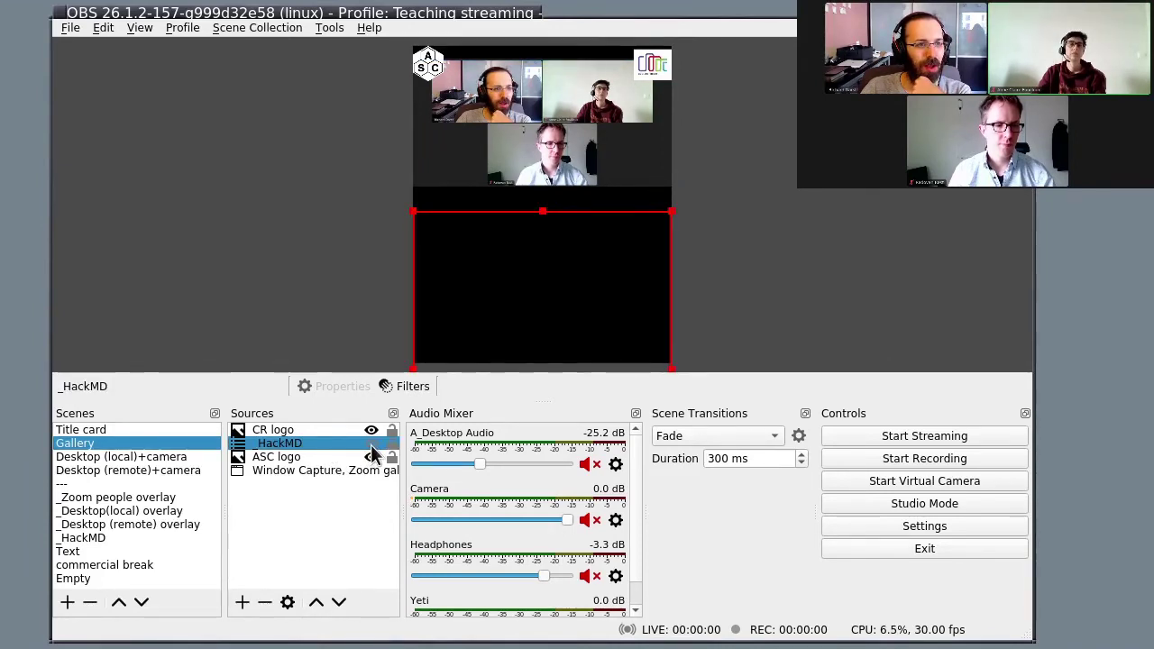
left_click(372, 445)
left_click(372, 446)
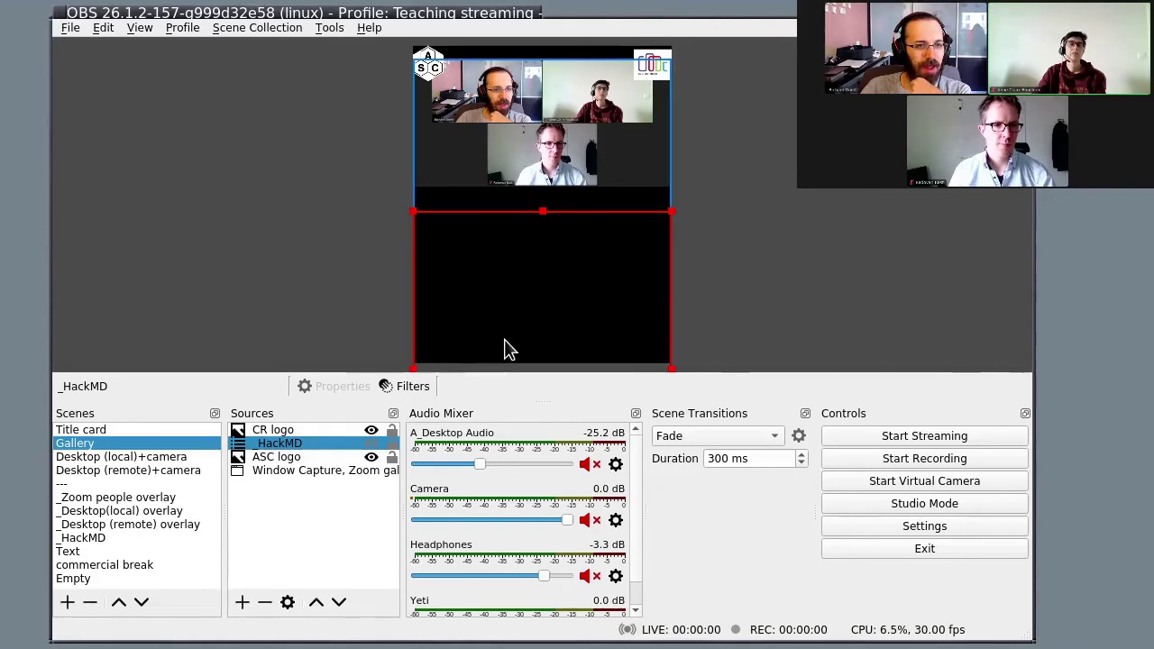
Preview the Desktop (local)+camera, Desktop (remote)+camera, _Zoom people overlay and Text scenes
left_click(171, 456)
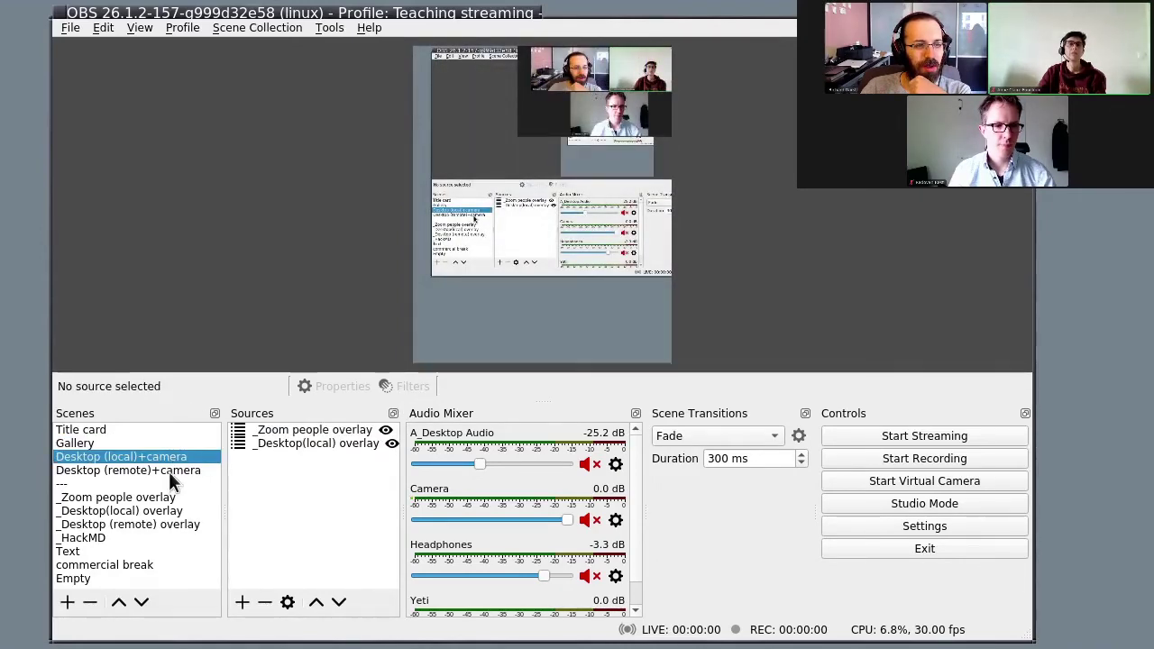
left_click(174, 471)
key("Up")
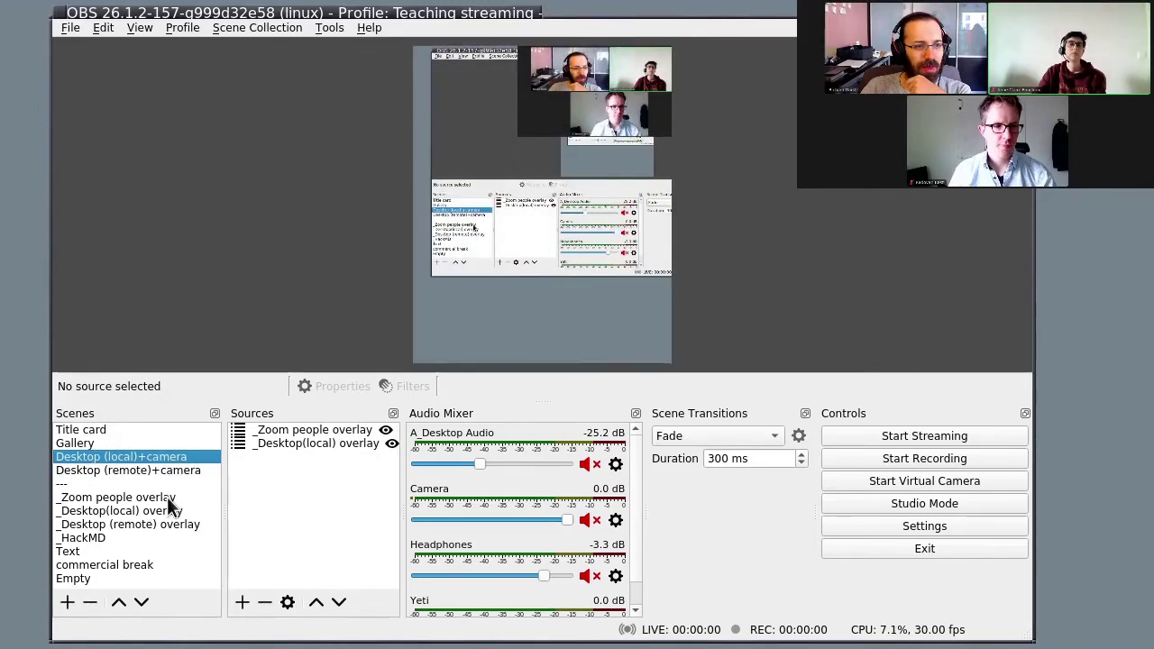
left_click(168, 499)
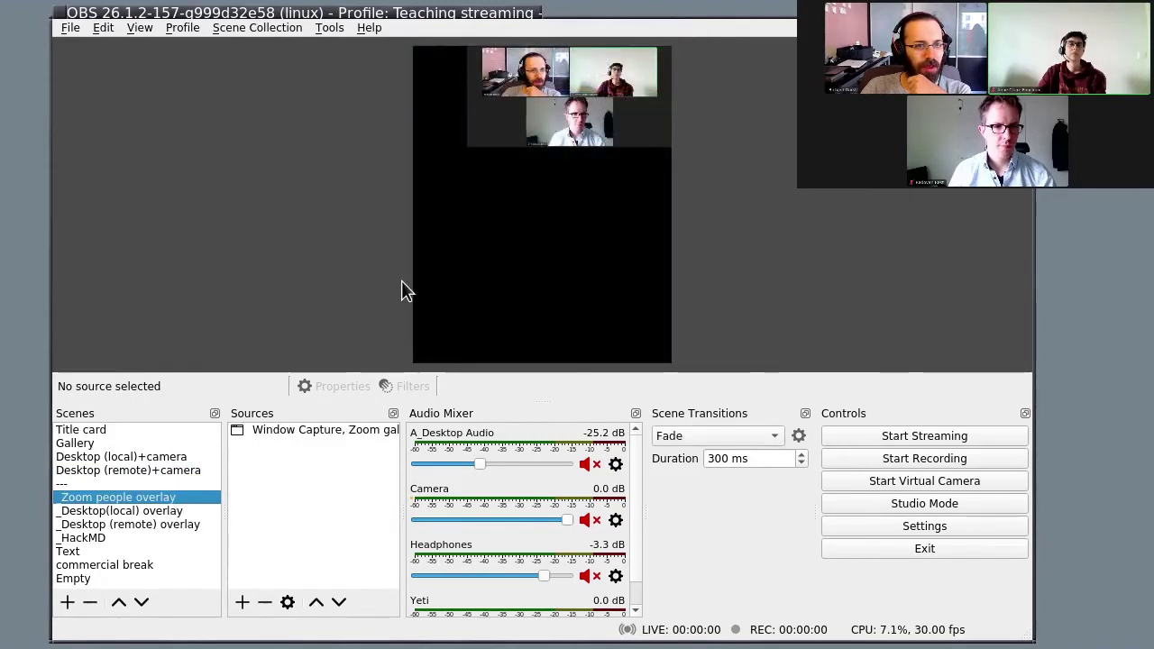
left_click(179, 460)
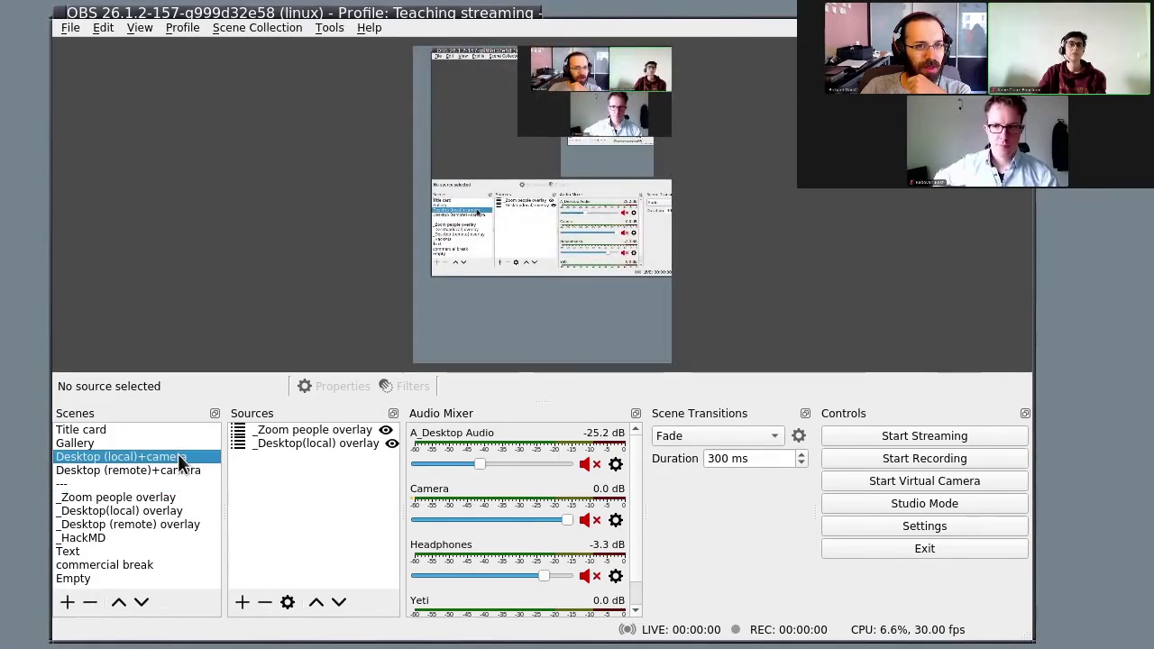
left_click(140, 553)
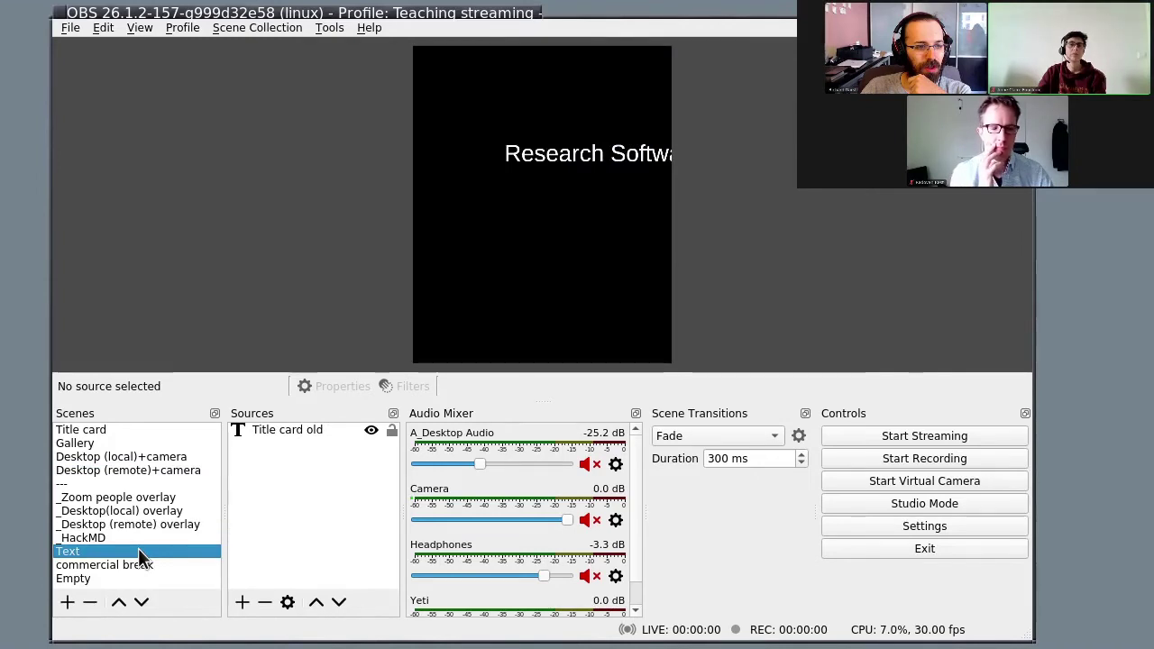
In the Title card scene, move the ASC logo down and back up, shift the CR logo slightly left and leave the CR logo selected
left_click(151, 433)
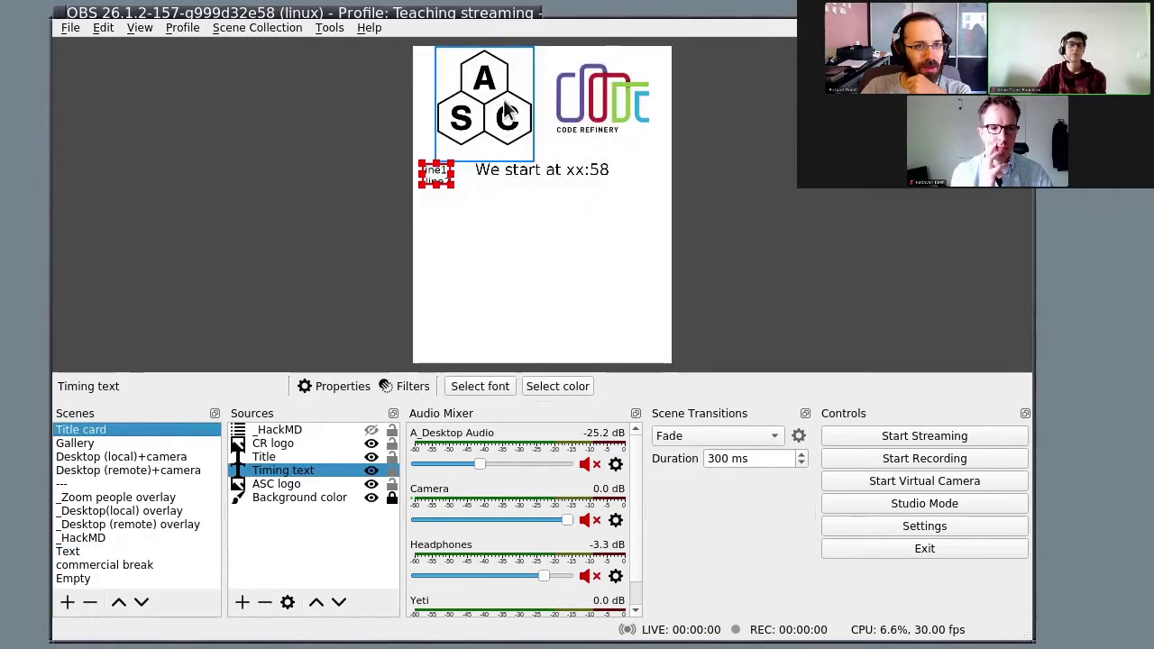
left_click_drag(504, 92, 584, 288)
mouse_move(601, 124)
left_mouse_down()
mouse_move(515, 169)
mouse_move(594, 120)
mouse_move(533, 154)
mouse_move(587, 222)
mouse_move(575, 141)
mouse_move(587, 127)
left_mouse_up()
left_click_drag(590, 227, 494, 111)
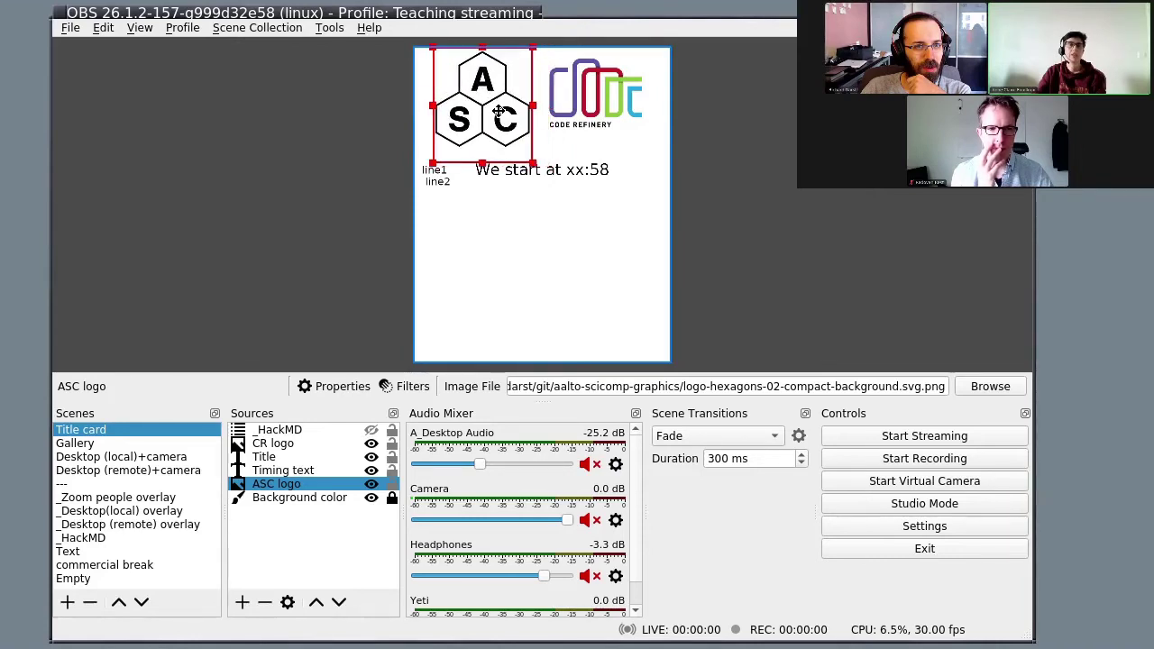
left_click(573, 108)
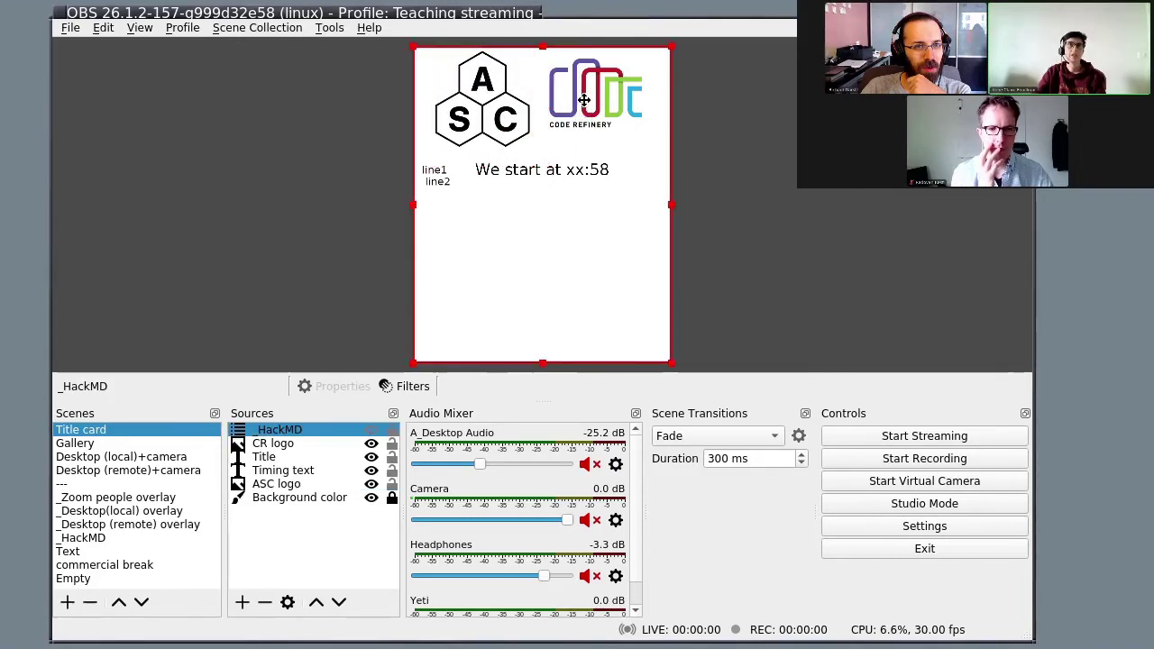
left_click(588, 106)
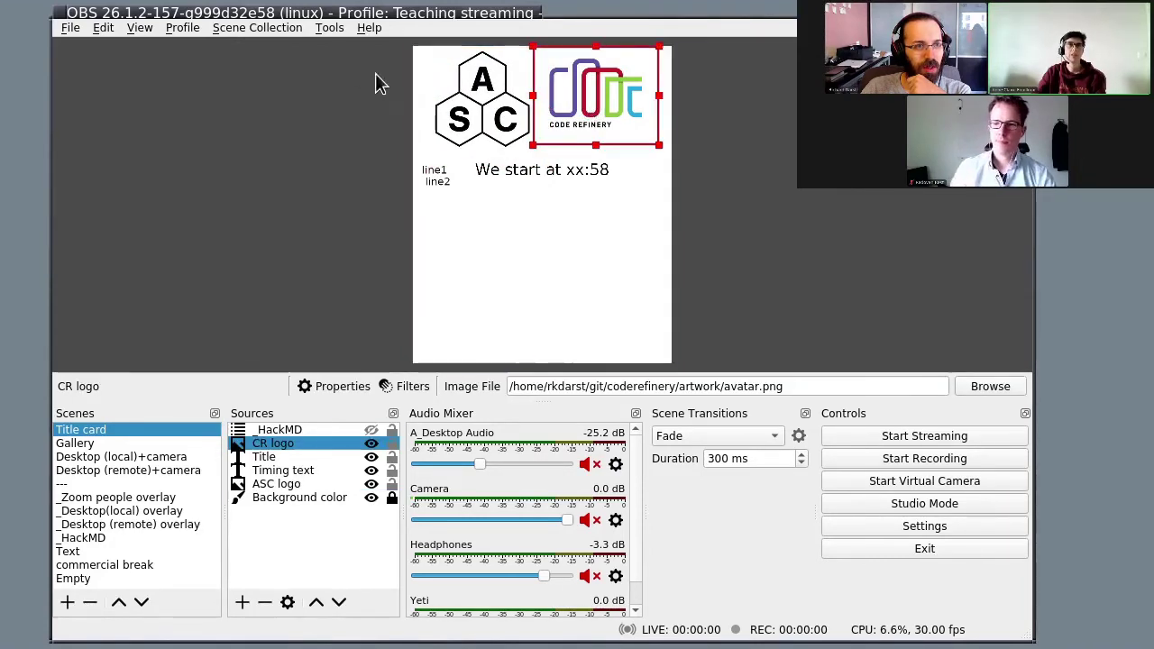
Bring up the scene collection list and dismiss it, and unmute and re-mute the A_Desktop Audio channel
left_click(293, 27)
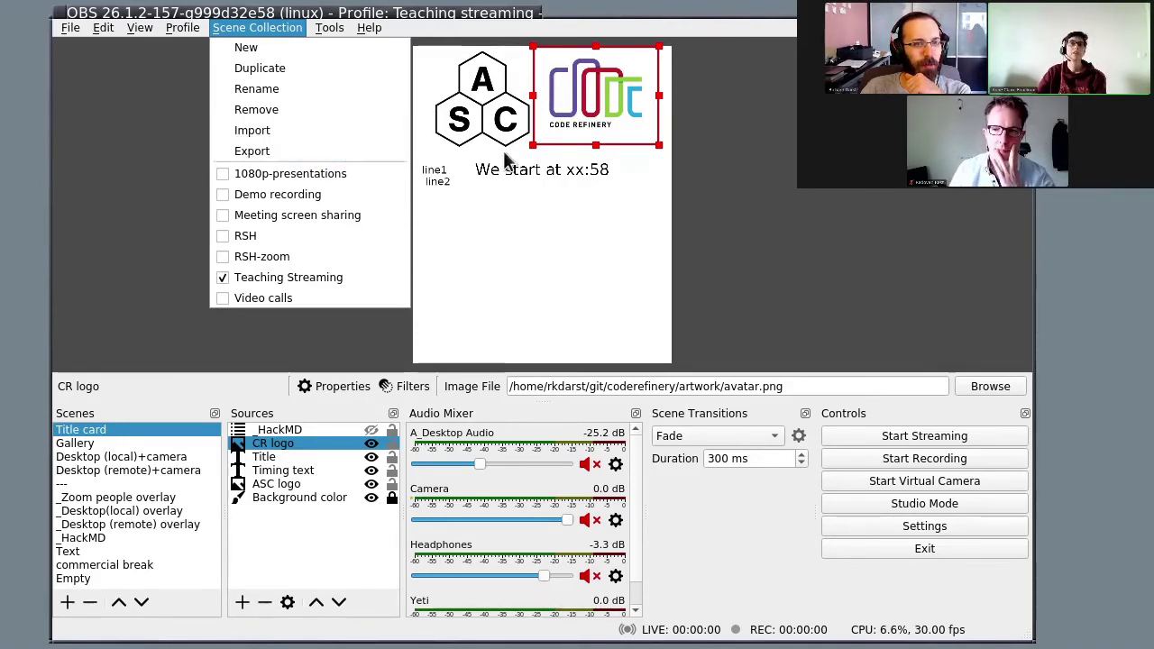
key("Escape")
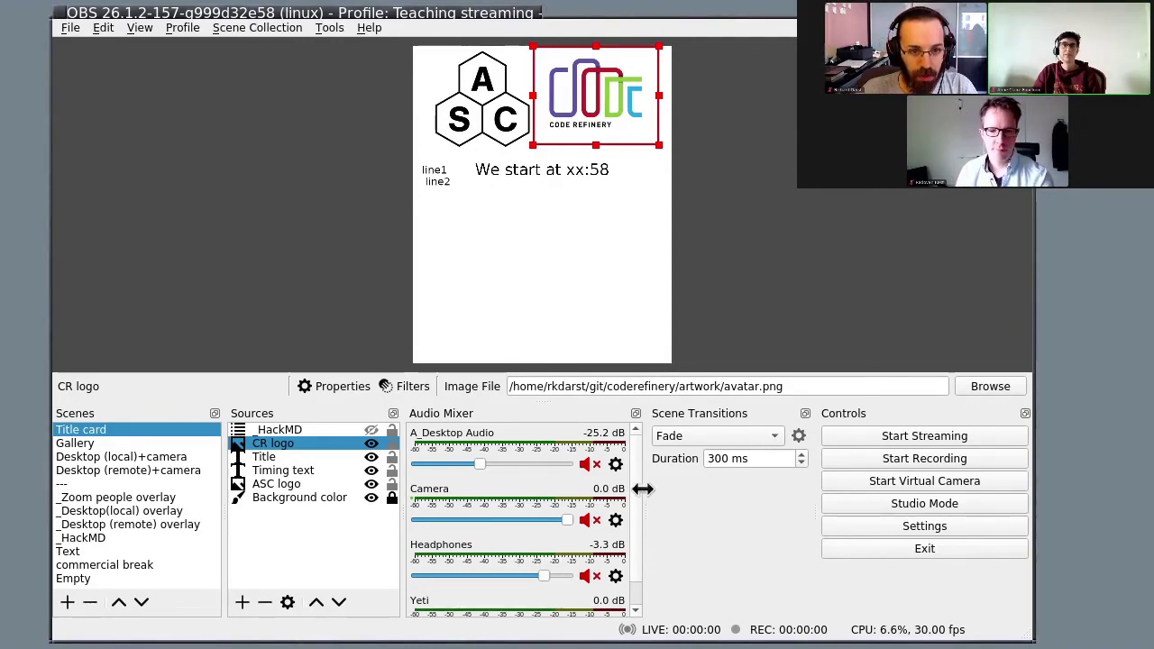
left_click(590, 466)
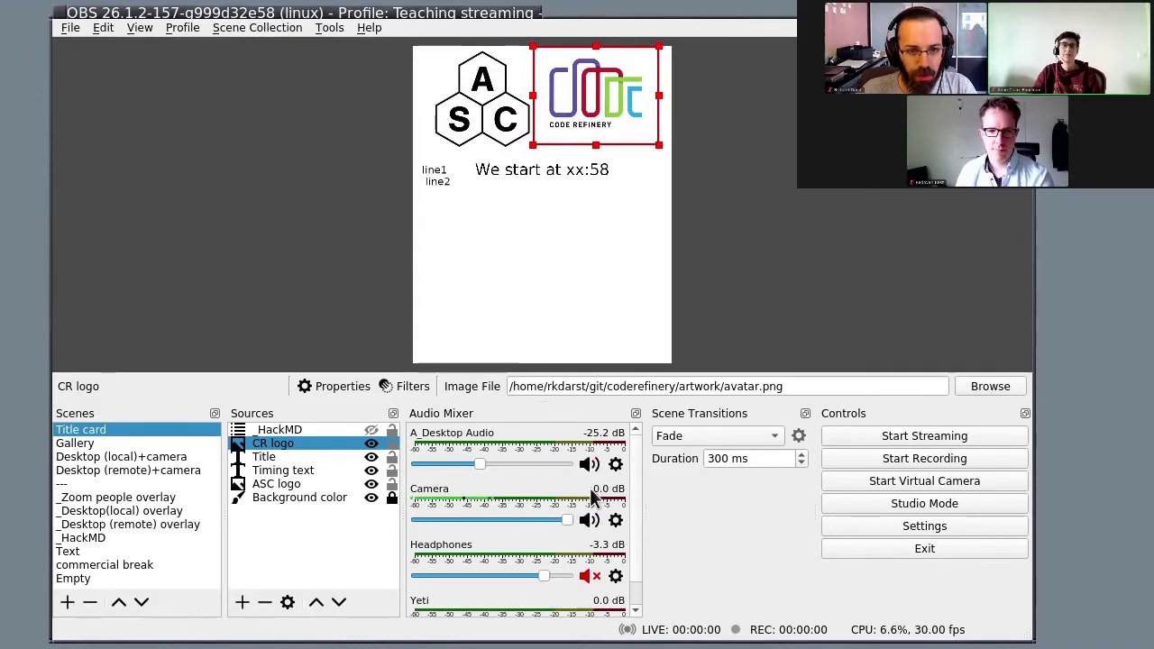
left_click(590, 465)
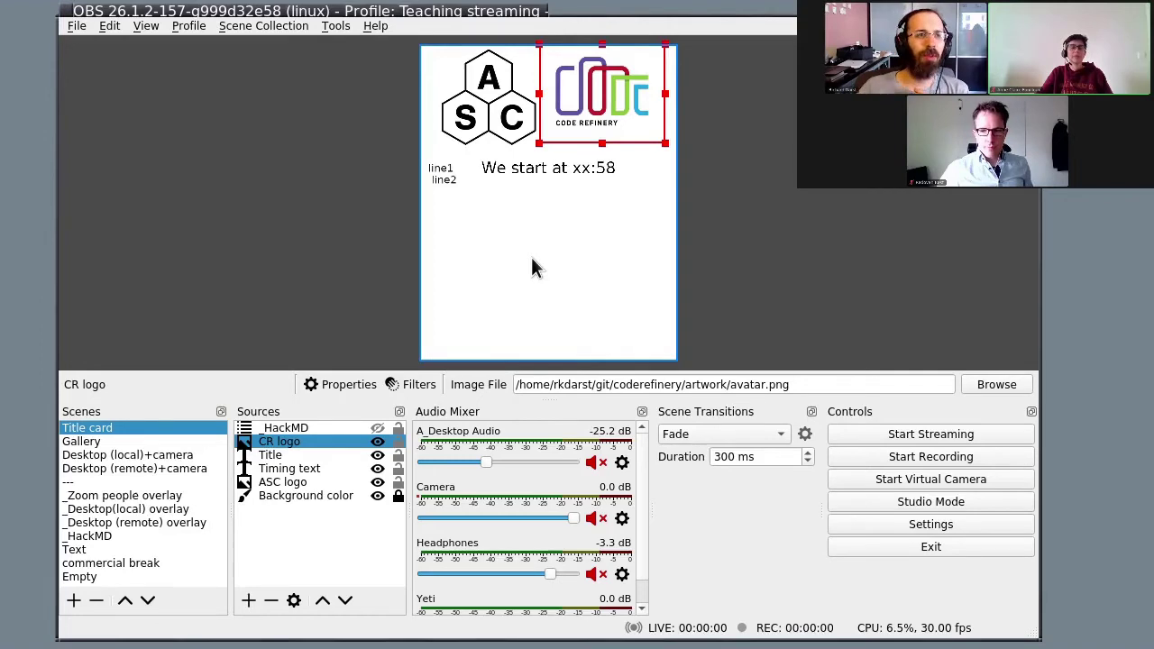
Switch to the Demo recording scene collection and check that it is the active one
left_click(257, 26)
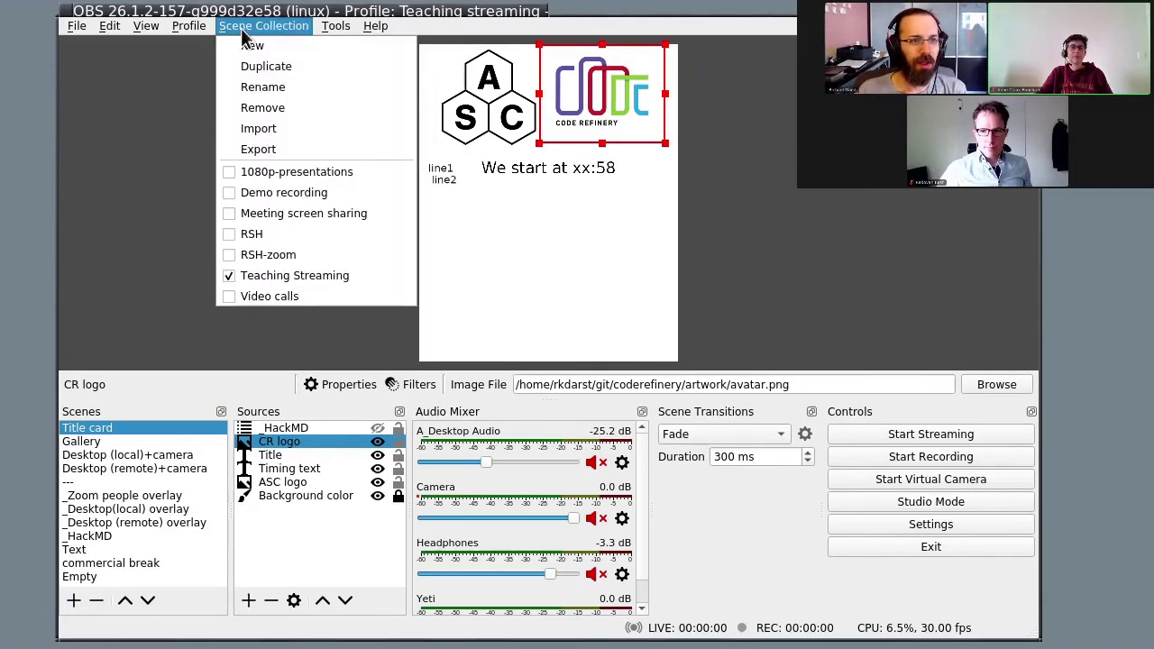
left_click(298, 193)
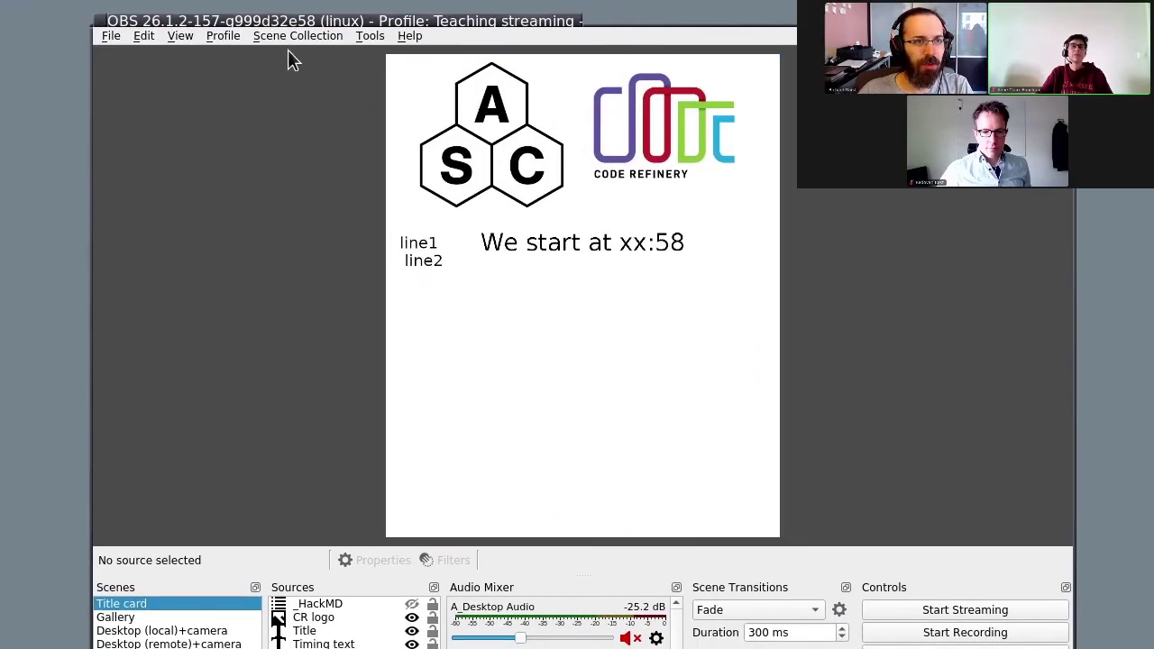
left_click(290, 39)
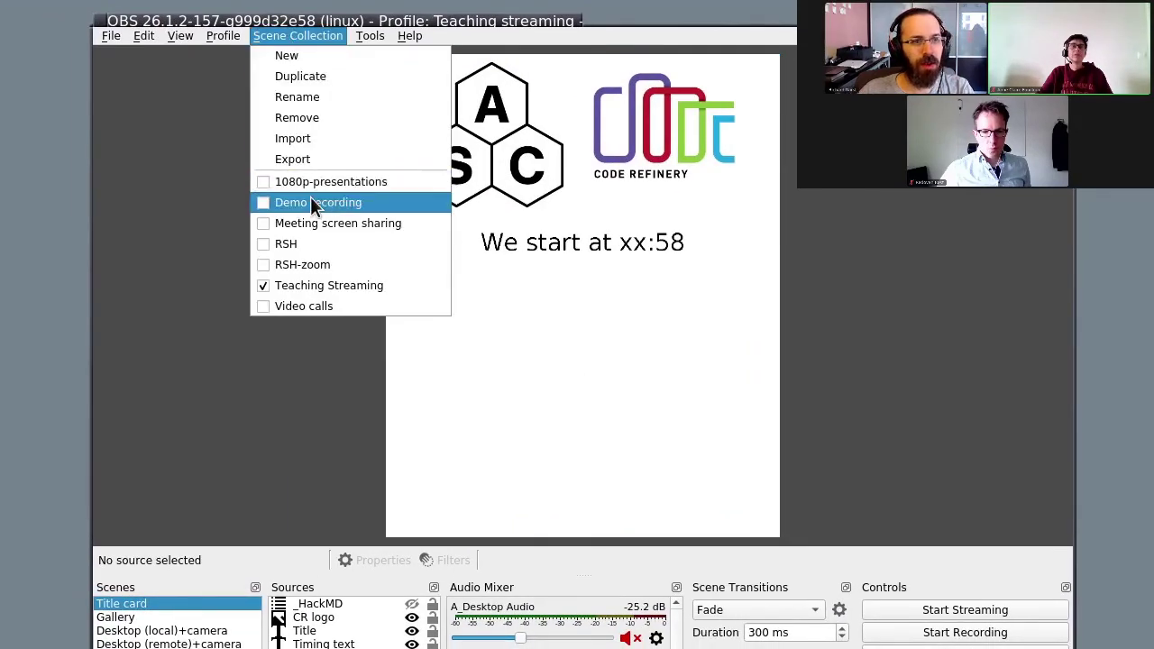
left_click(315, 204)
left_click(287, 38)
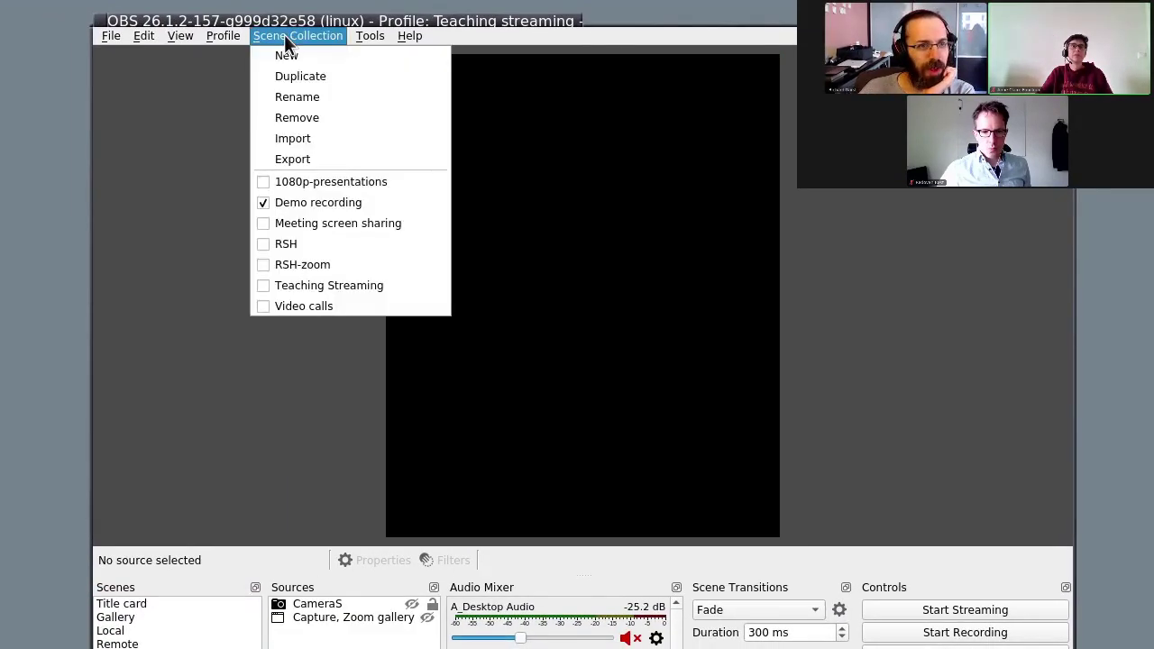
left_click(325, 206)
Show the Title card scene of the Demo recording collection, visit Gallery and return to Title card
left_click(188, 605)
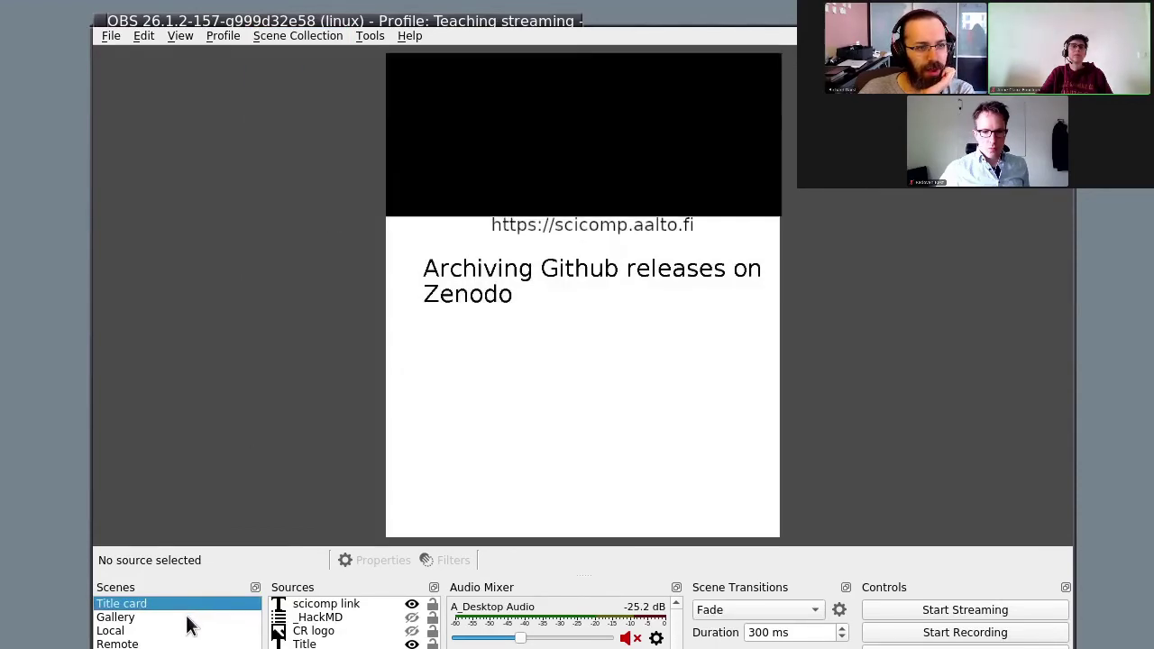
left_click(185, 618)
left_click(186, 605)
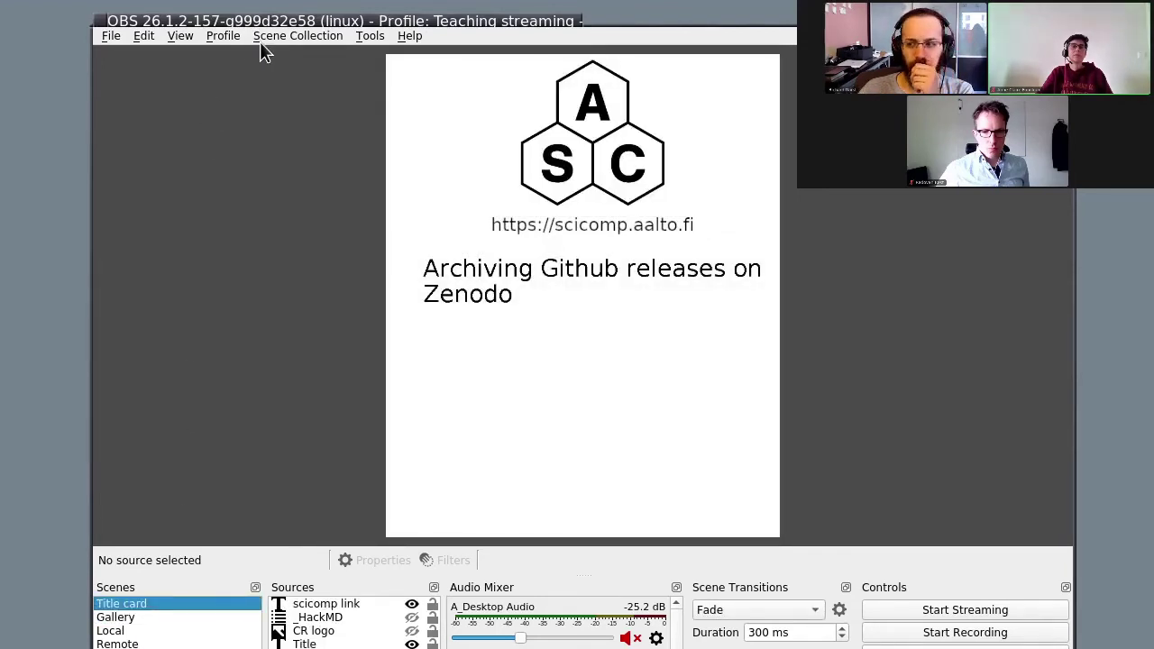
Review the available scene collections and dismiss the list without switching from Demo recording
left_click(303, 37)
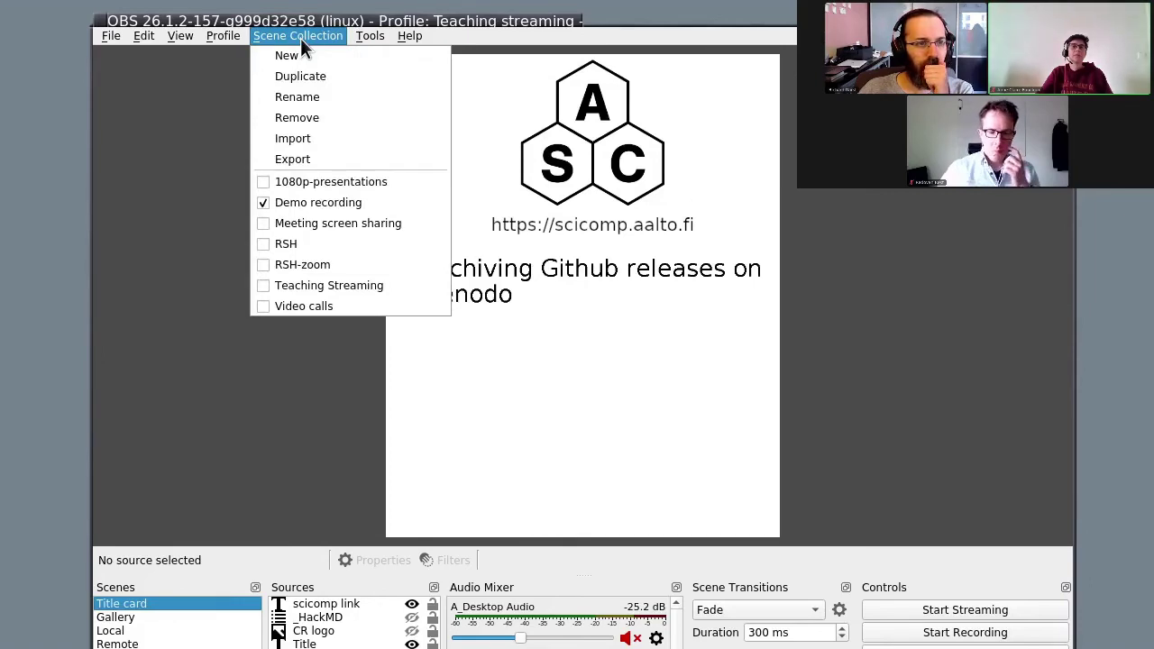
left_click(301, 39)
left_click(303, 41)
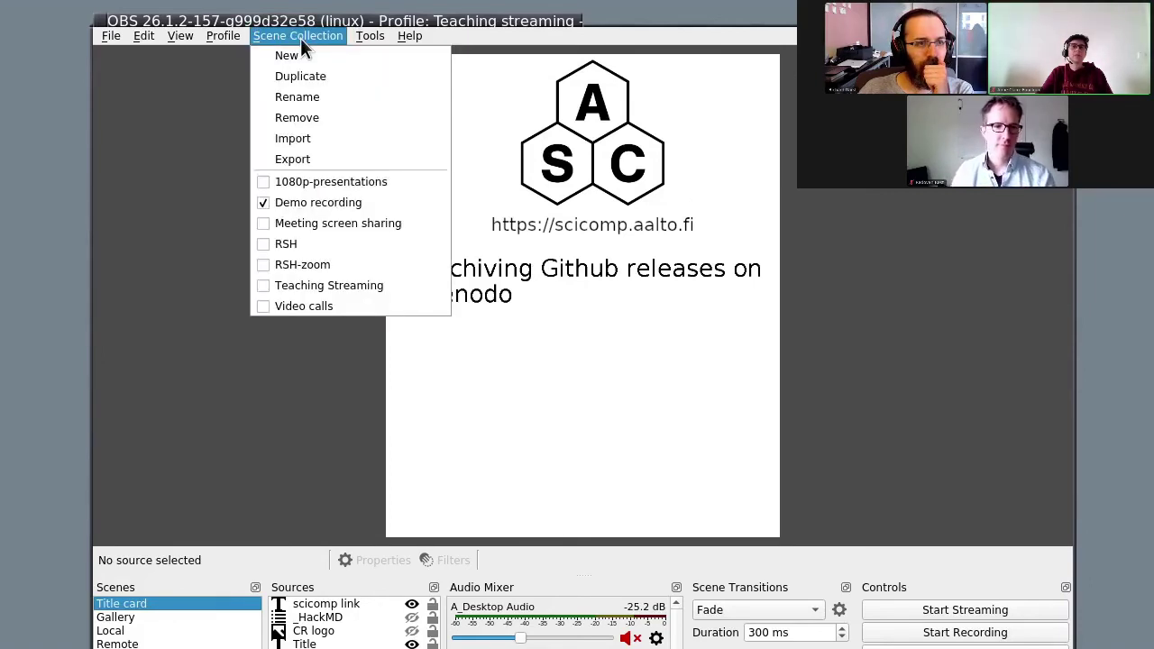
left_click(336, 328)
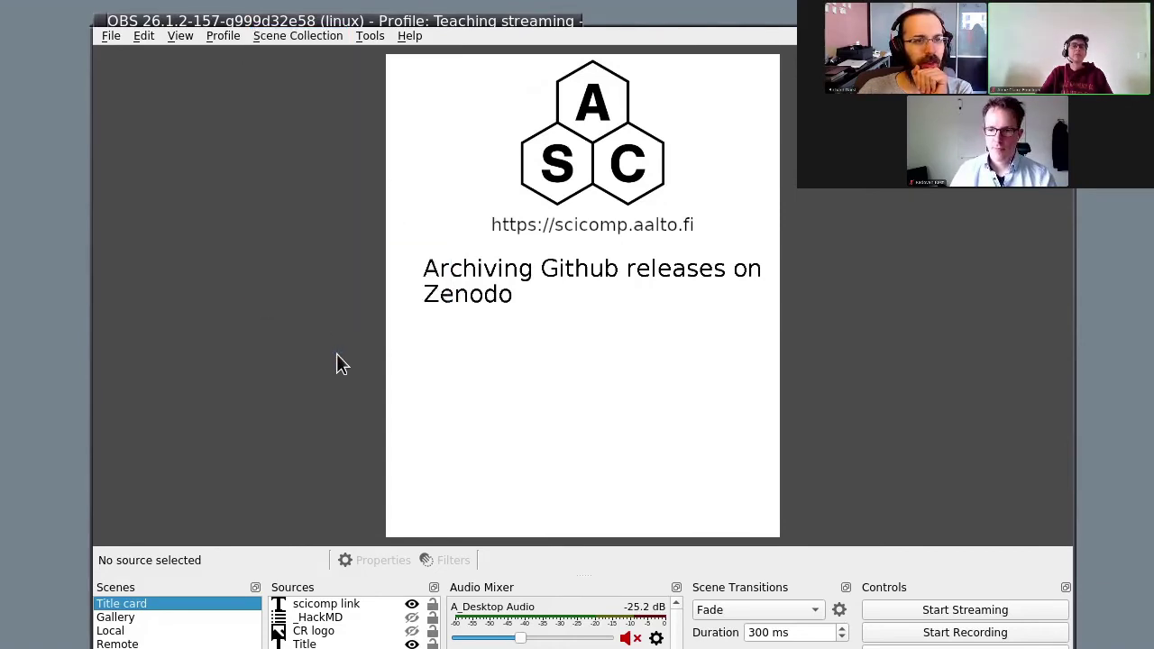
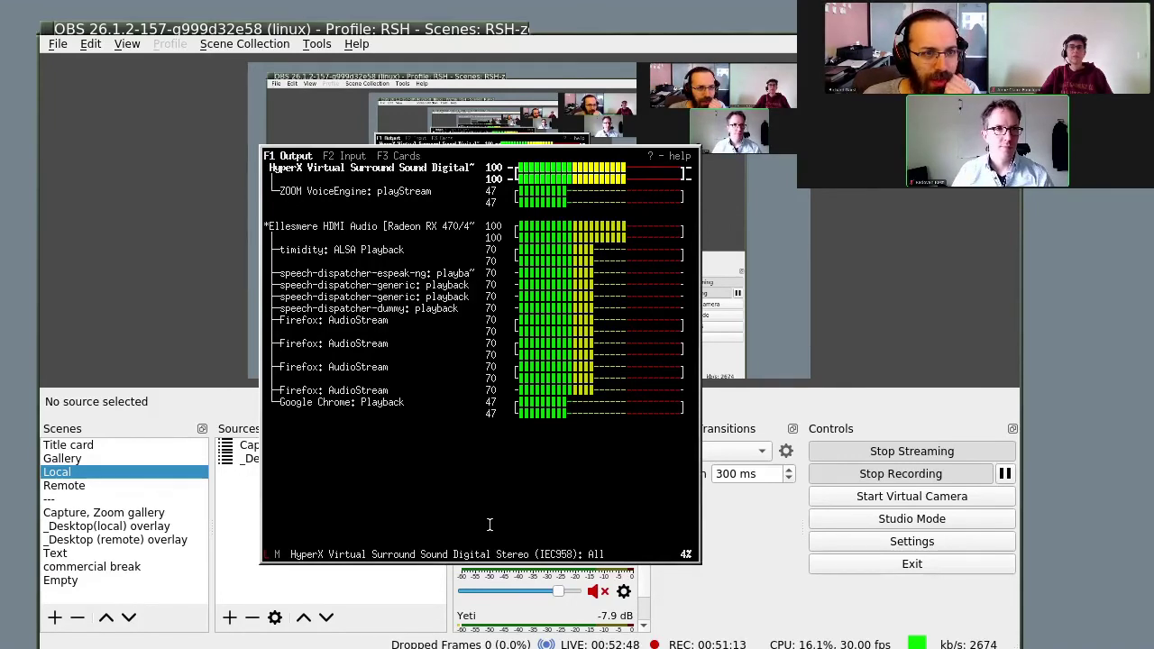
Look through the output devices and playback streams in the terminal audio mixer, returning to the HyperX Virtual Surround output
key("Down")
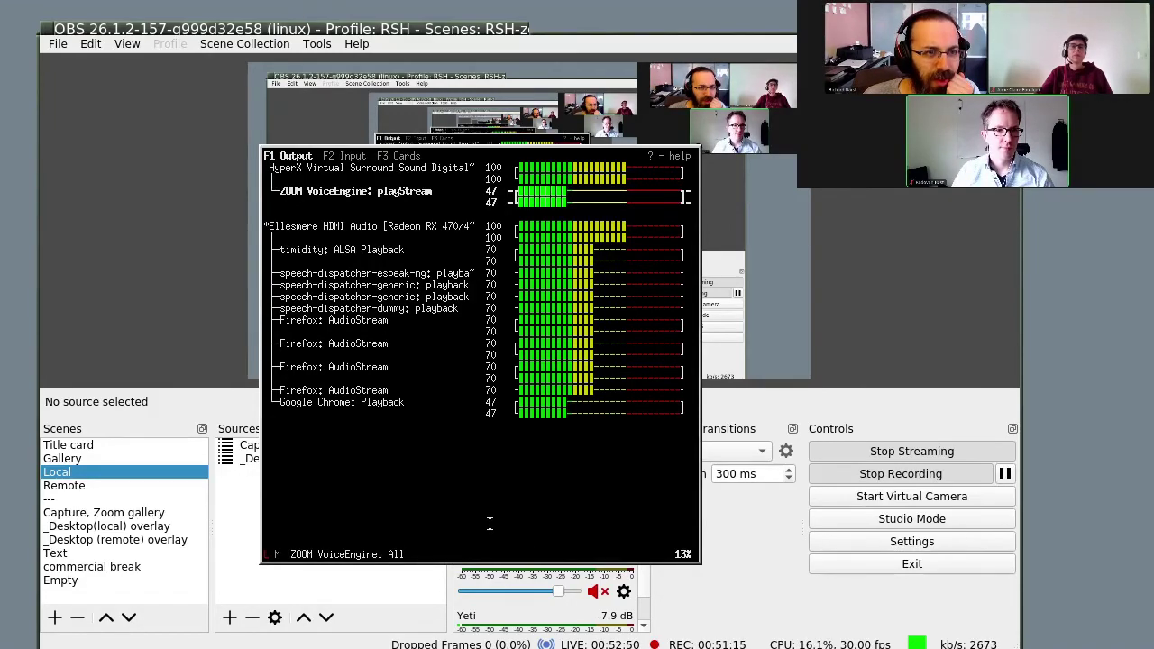
key("Down")
key("Down")
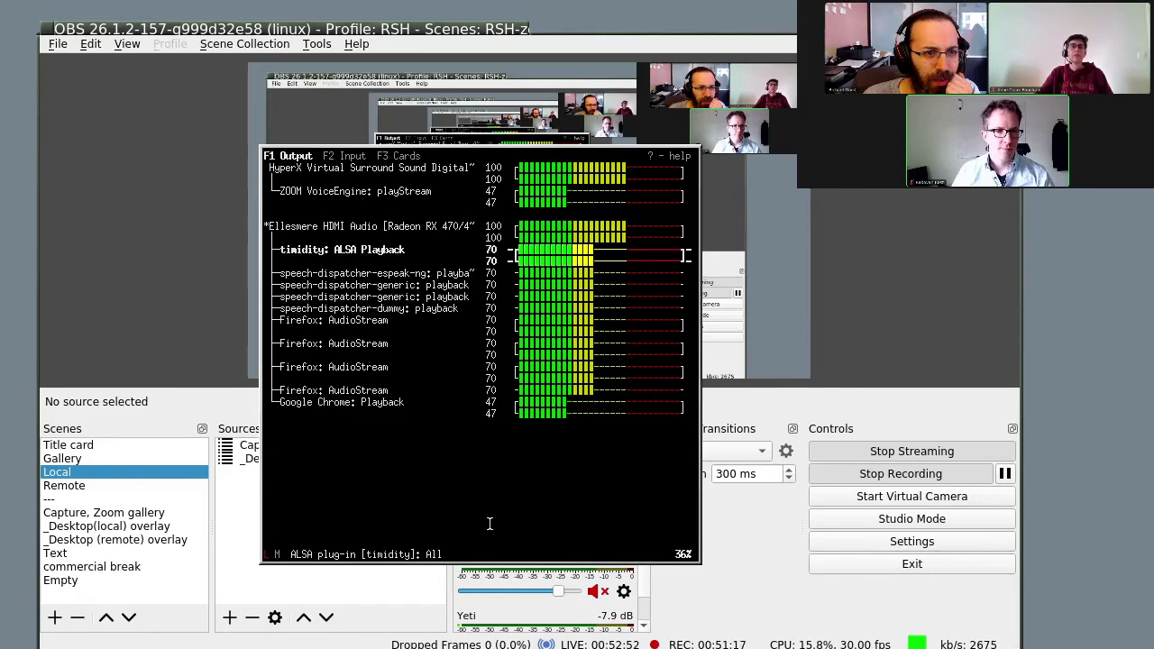
key("Up")
key("Up")
key("Up")
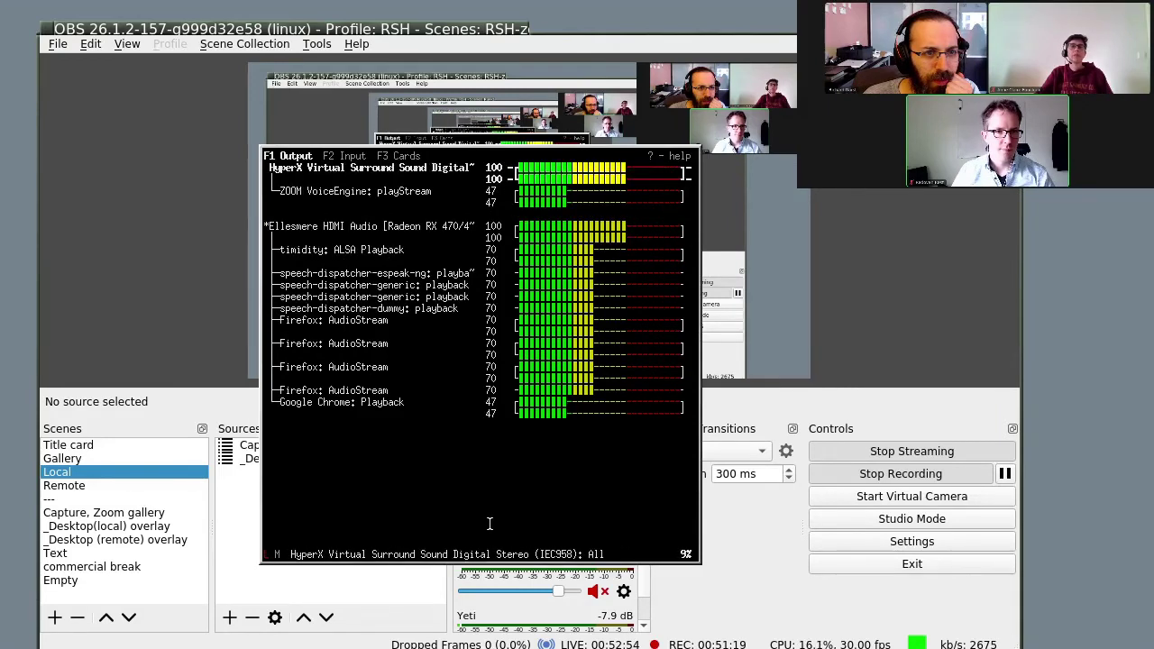
Examine the input devices and their recording streams, go back to the outputs and quit the terminal audio mixer
key("F2")
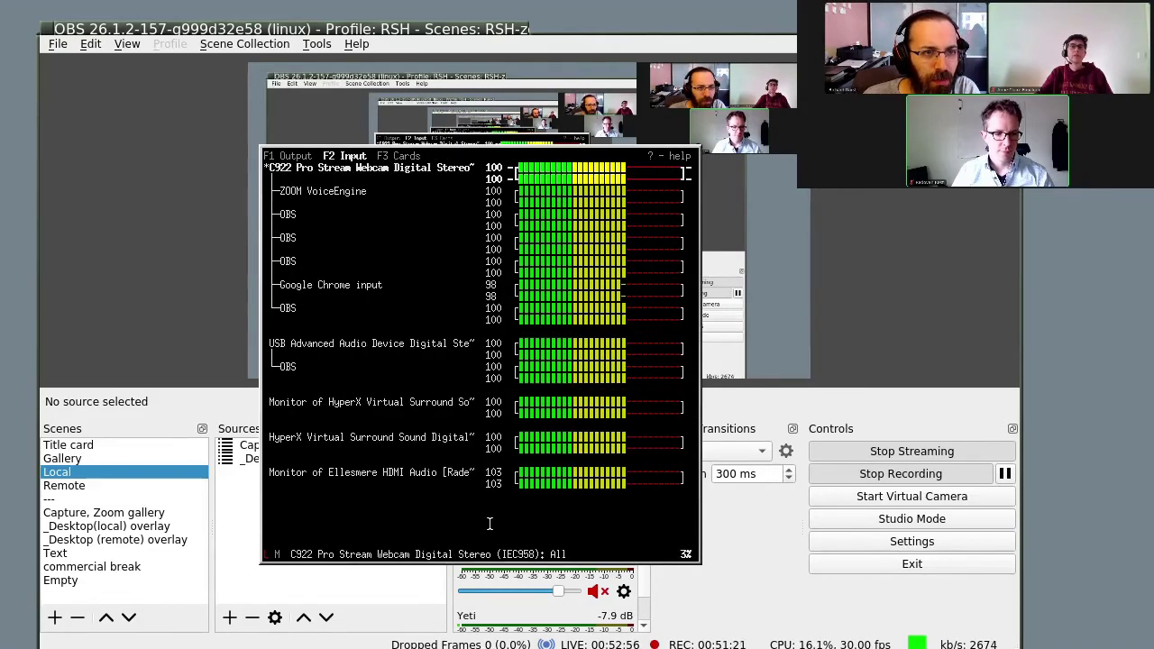
key("Down")
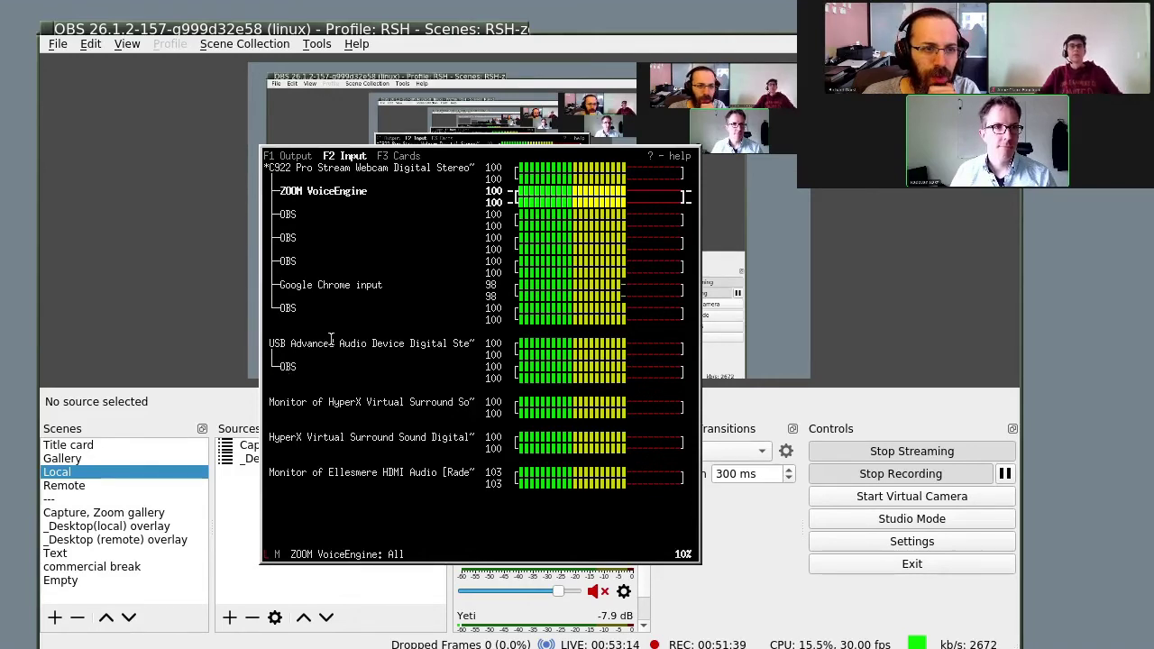
key("F1")
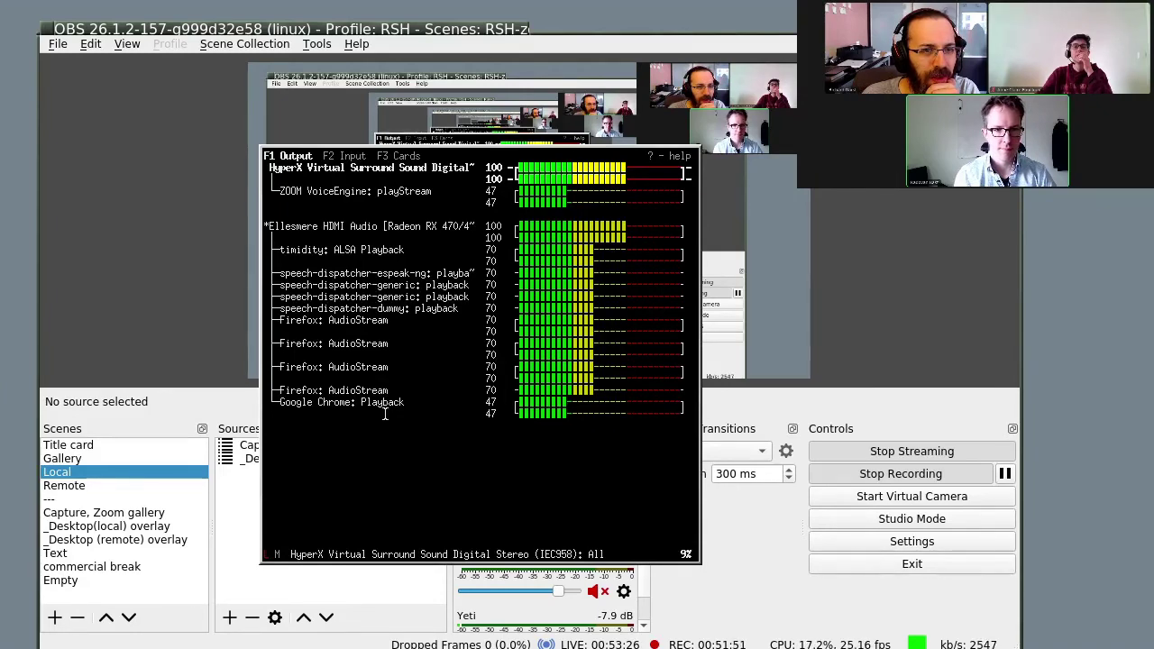
key("q")
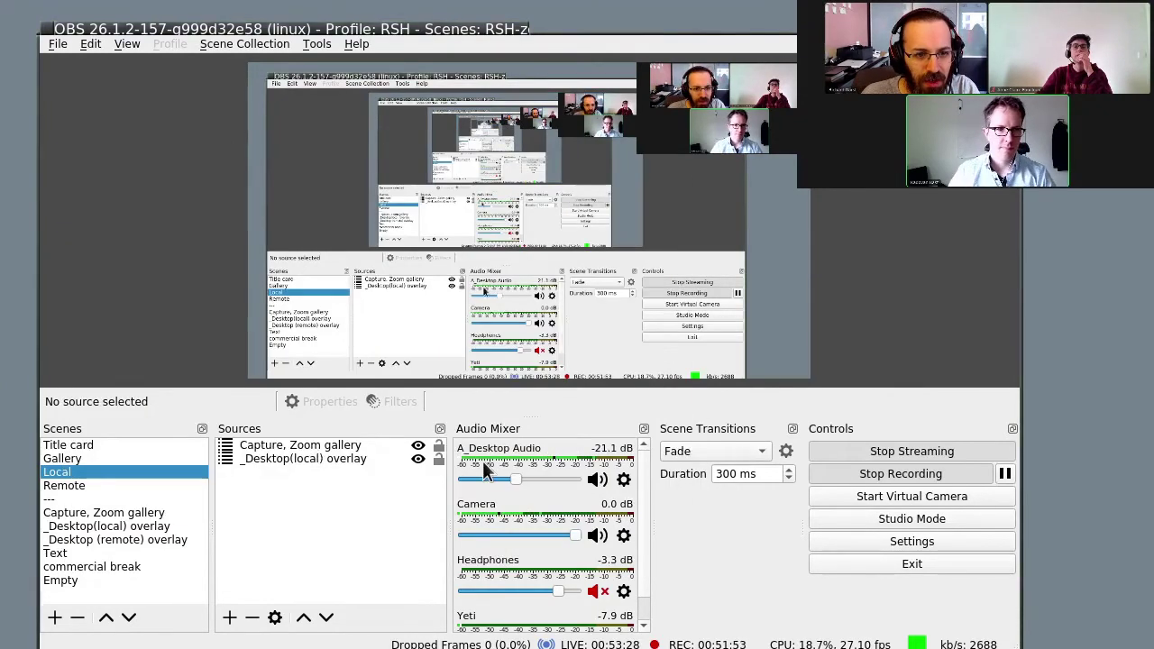
Lower the A_Desktop Audio volume to about -47.8 dB and open that channel's audio filters
left_click_drag(511, 485, 489, 486)
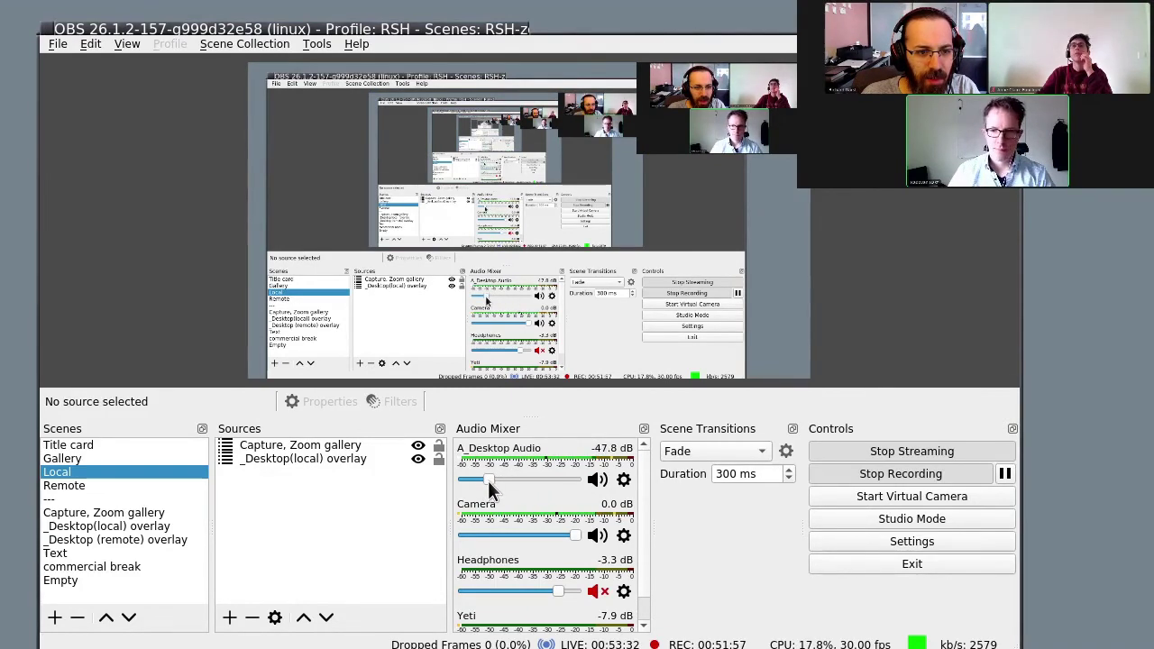
left_click(623, 481)
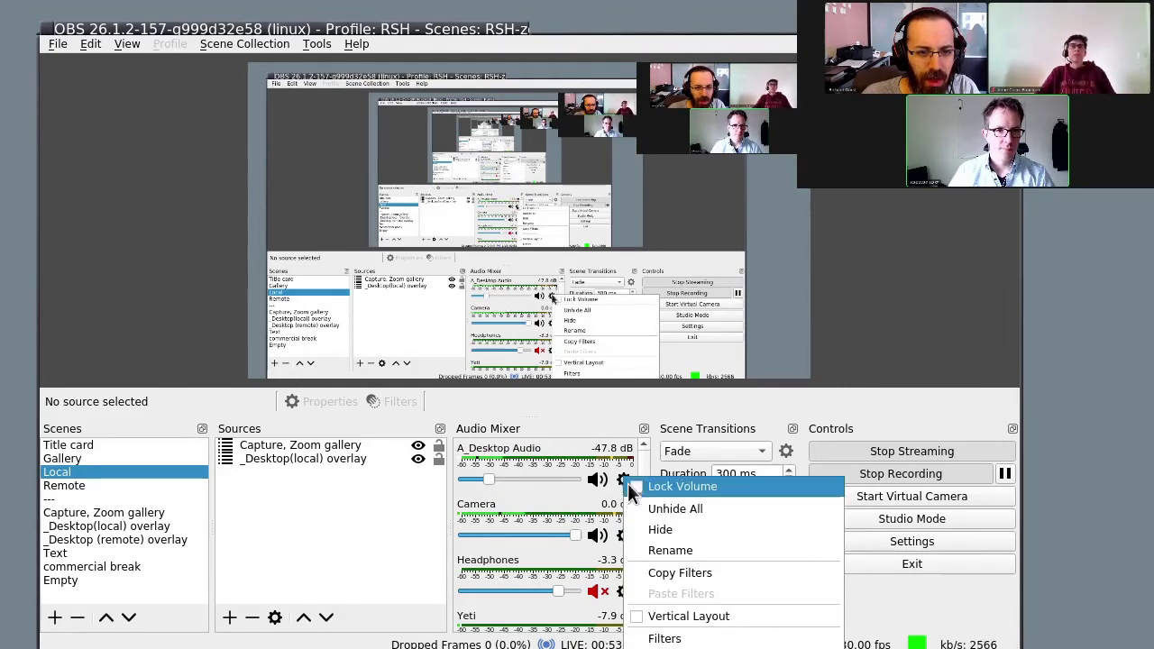
left_click(683, 637)
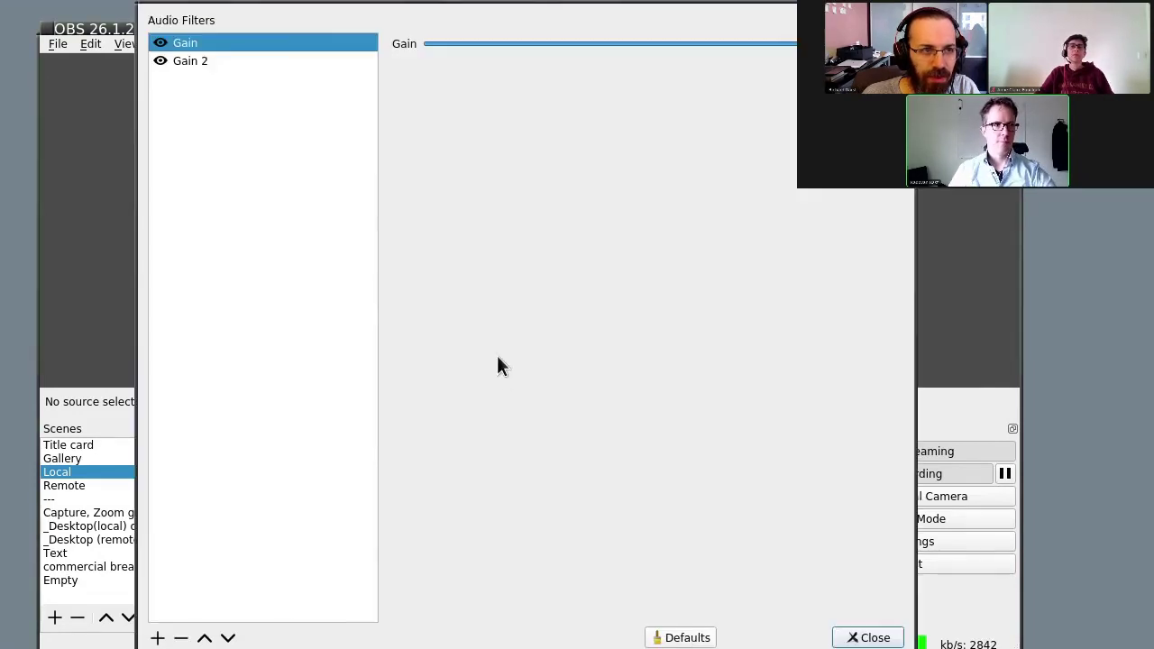
left_click_drag(498, 357, 684, 429)
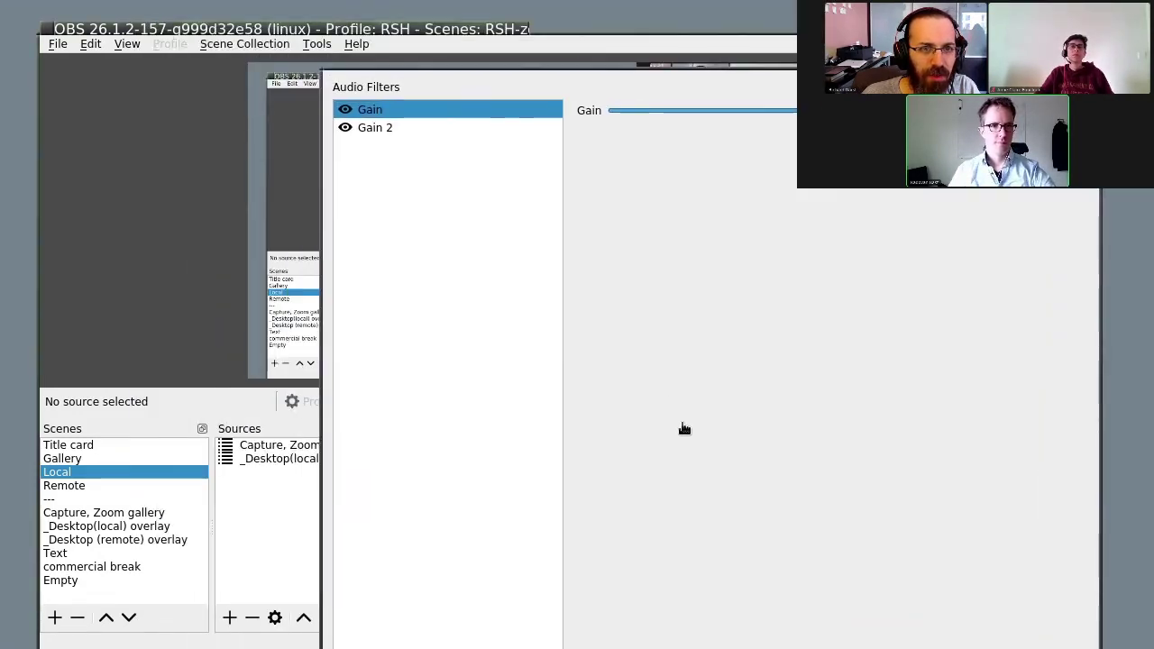
Compare the Gain and Gain 2 audio filters, leaving Gain 2 selected
left_click(378, 125)
left_click(377, 114)
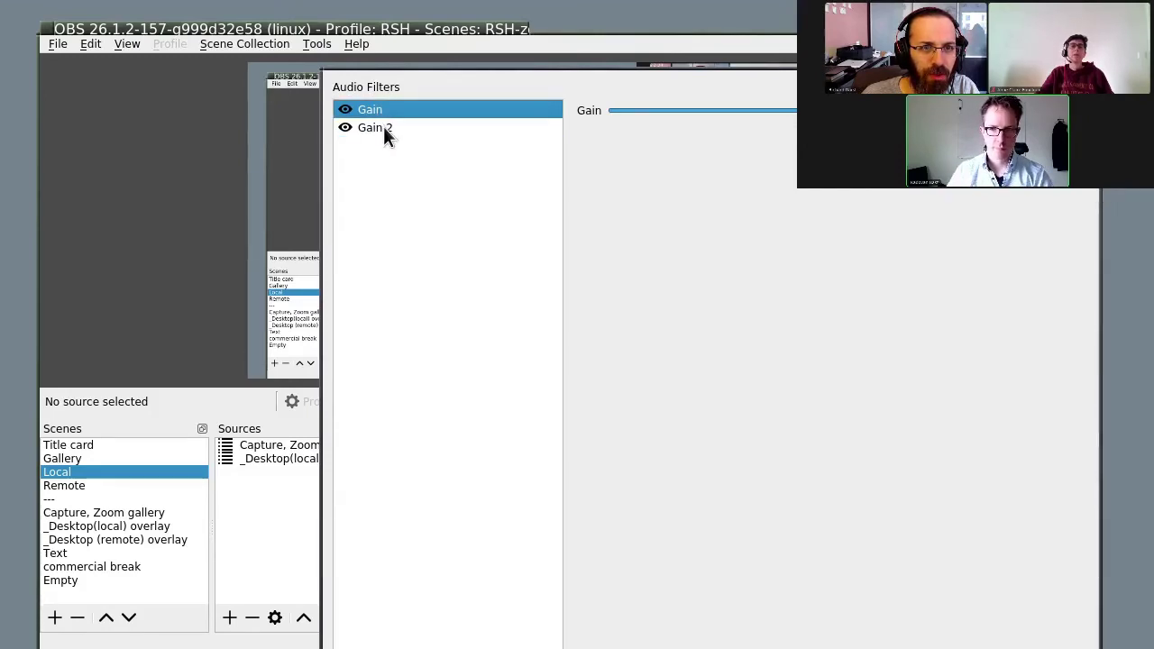
left_click(384, 127)
left_click(384, 112)
left_click(386, 124)
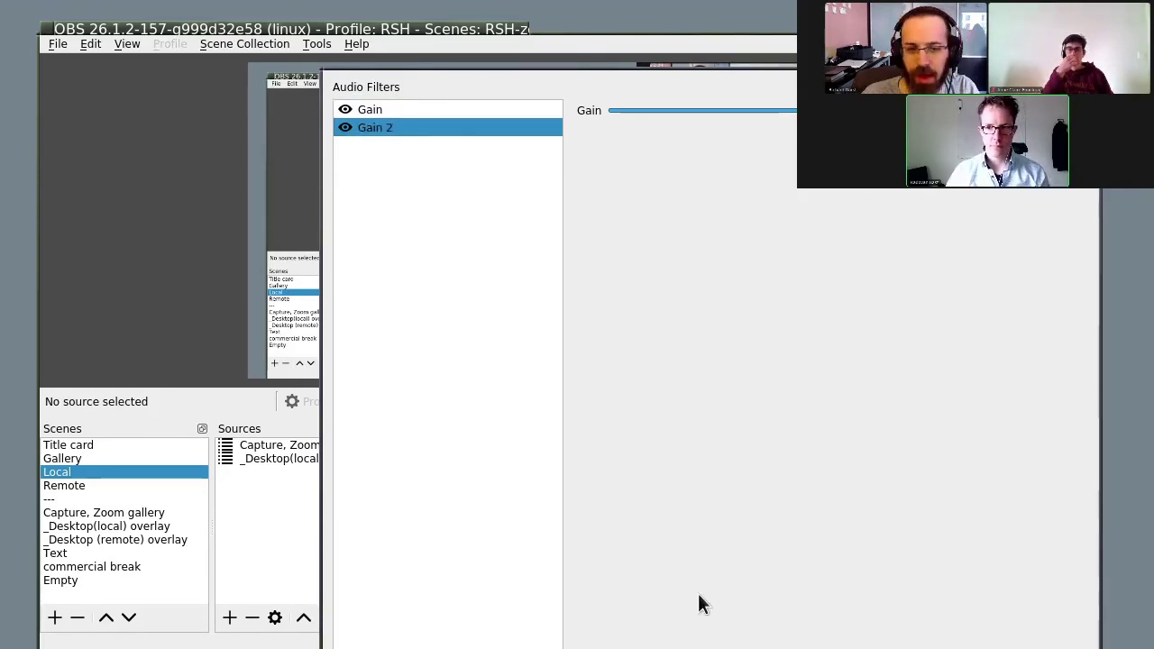
Look over the types of audio filter that can be added, and dismiss the list without choosing one
left_click_drag(698, 603, 648, 168)
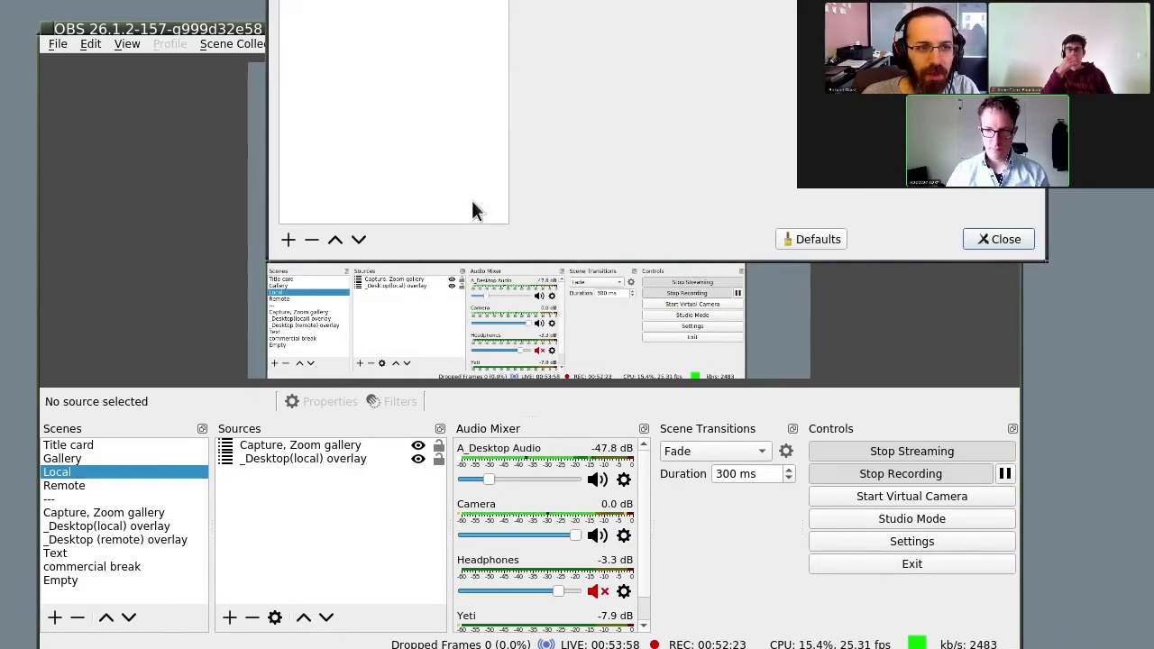
left_click(289, 239)
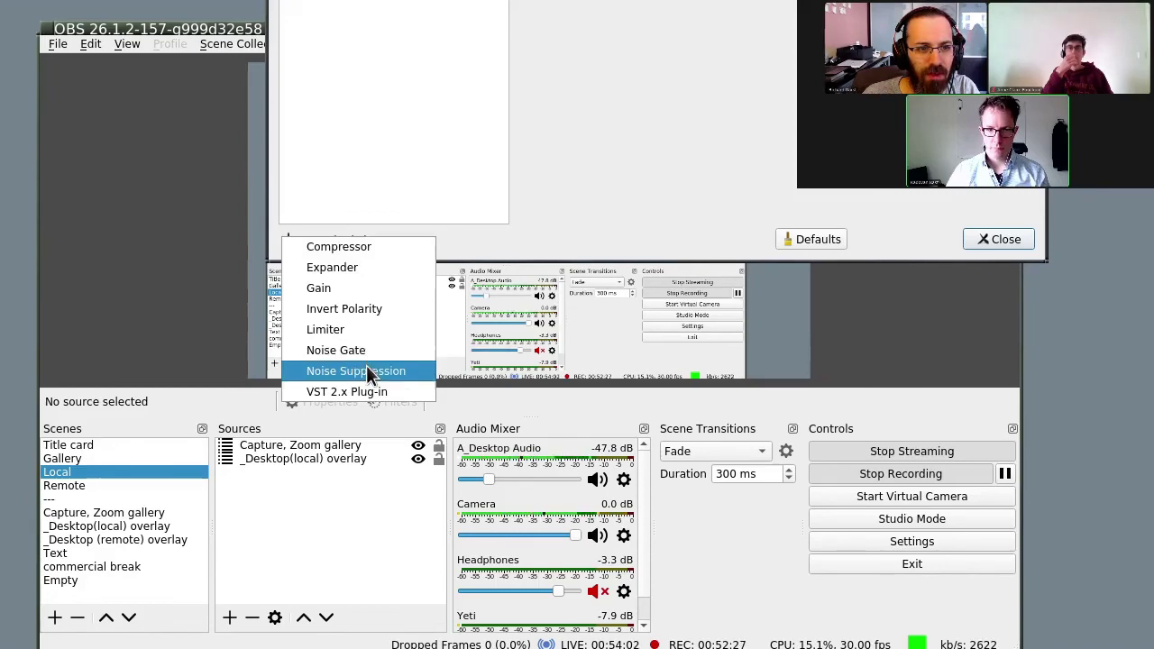
left_click(521, 188)
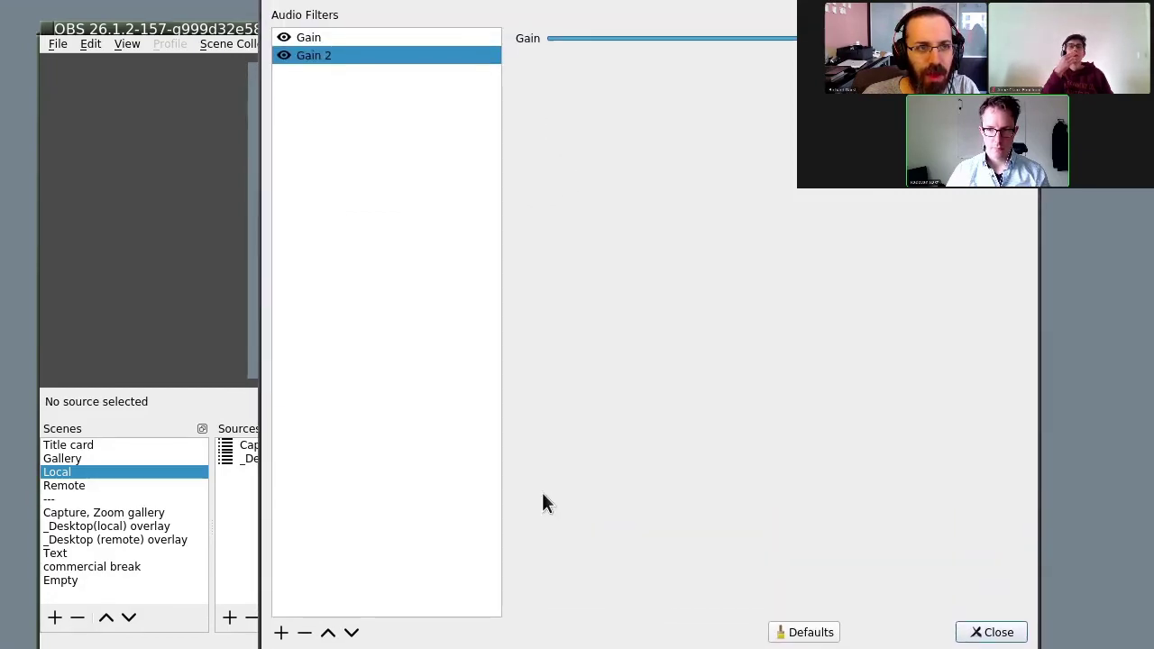
Shrink and reposition the audio filters dialog, and add a Noise Suppression filter under its default name
left_click_drag(542, 504, 567, 295)
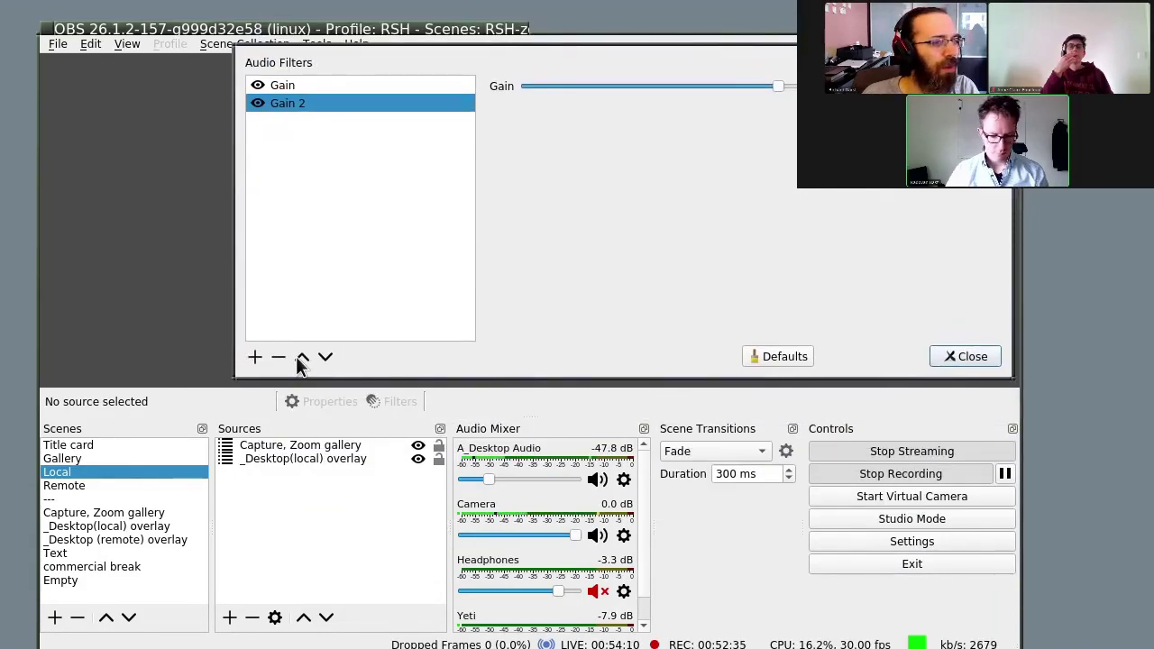
left_click_drag(842, 240, 802, 262)
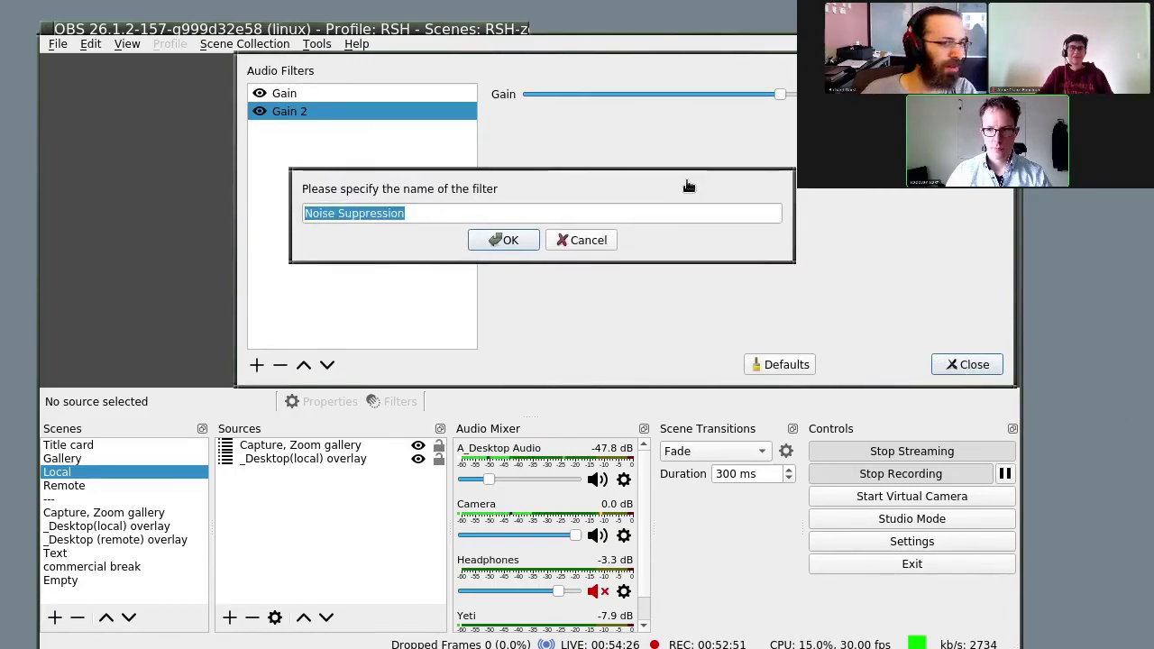
left_click(583, 288)
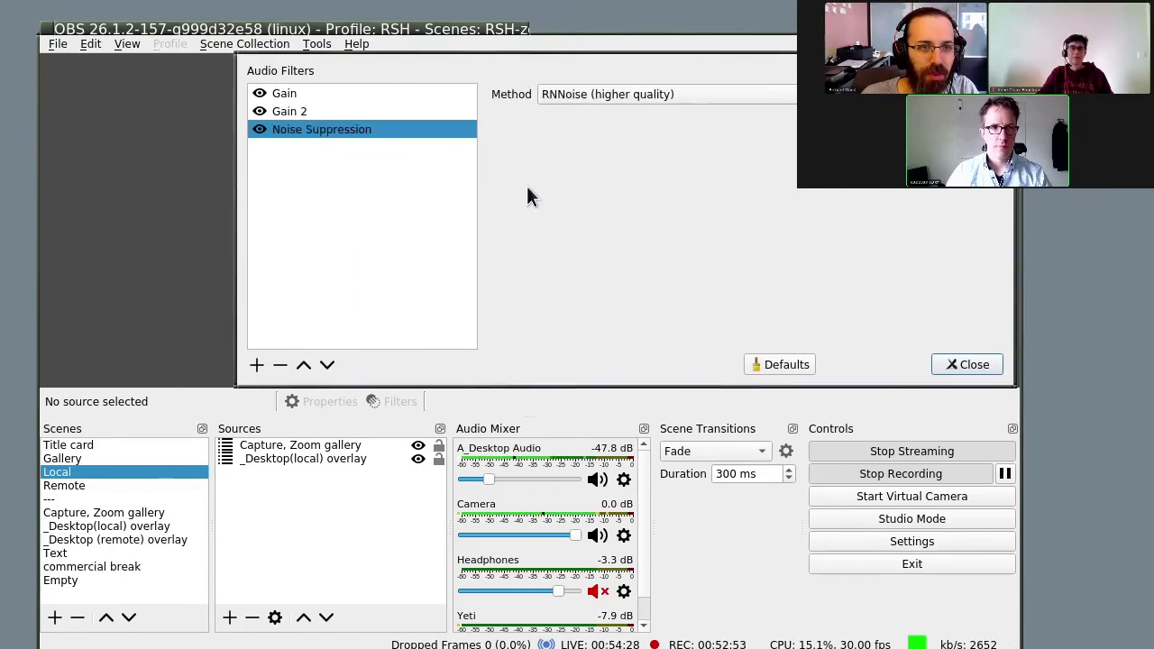
Switch the noise suppression method to Speex (lower CPU usage), set it back to RNNoise (higher quality) and close the audio filters
left_click(600, 96)
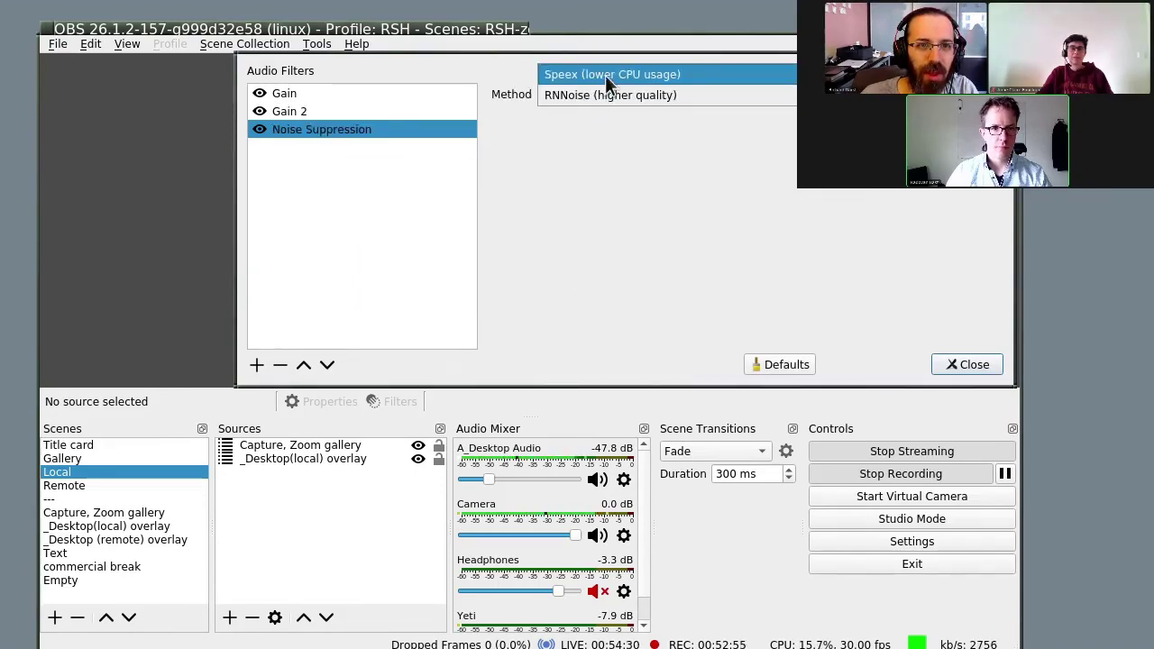
left_click(605, 74)
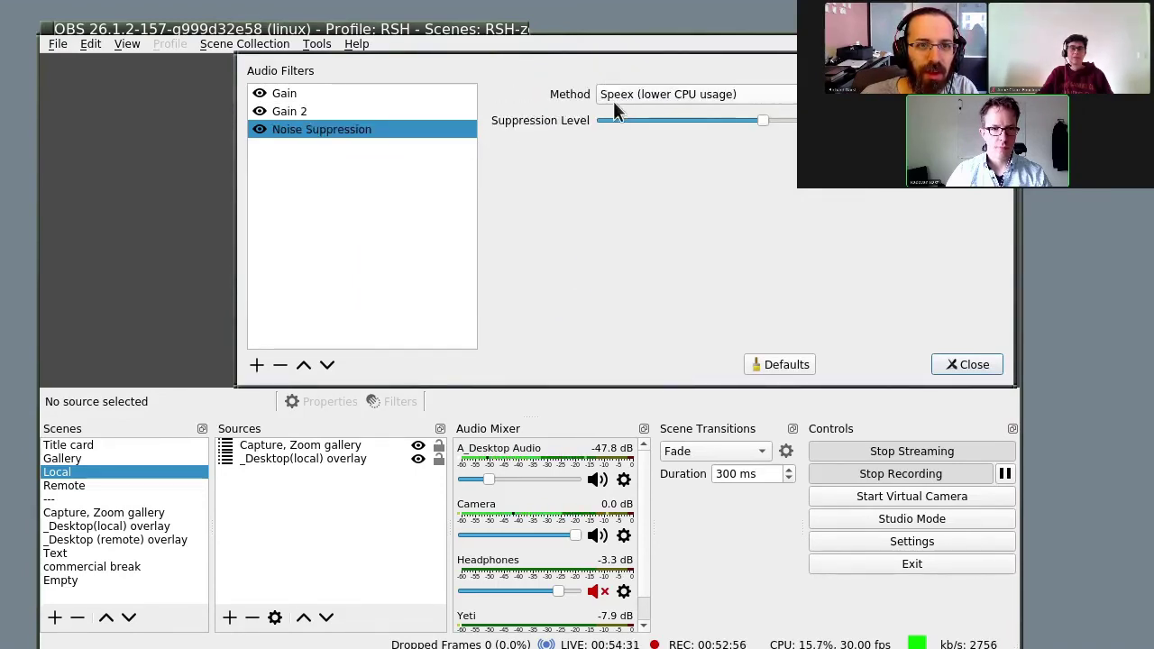
left_click(674, 94)
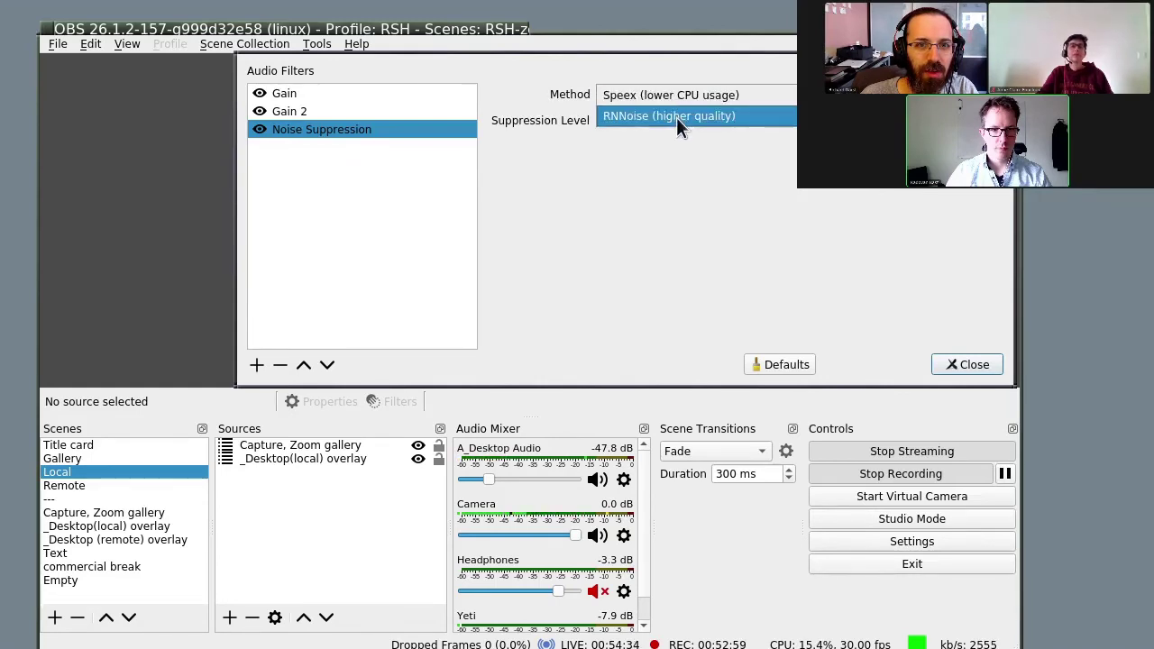
left_click(677, 118)
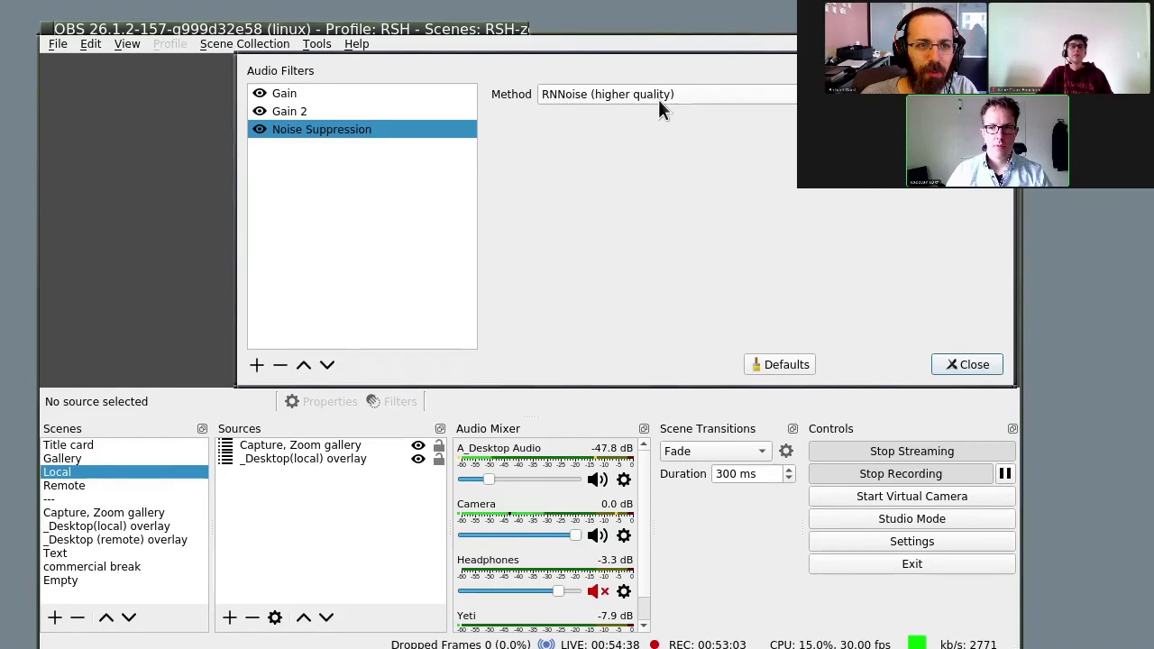
left_click(964, 365)
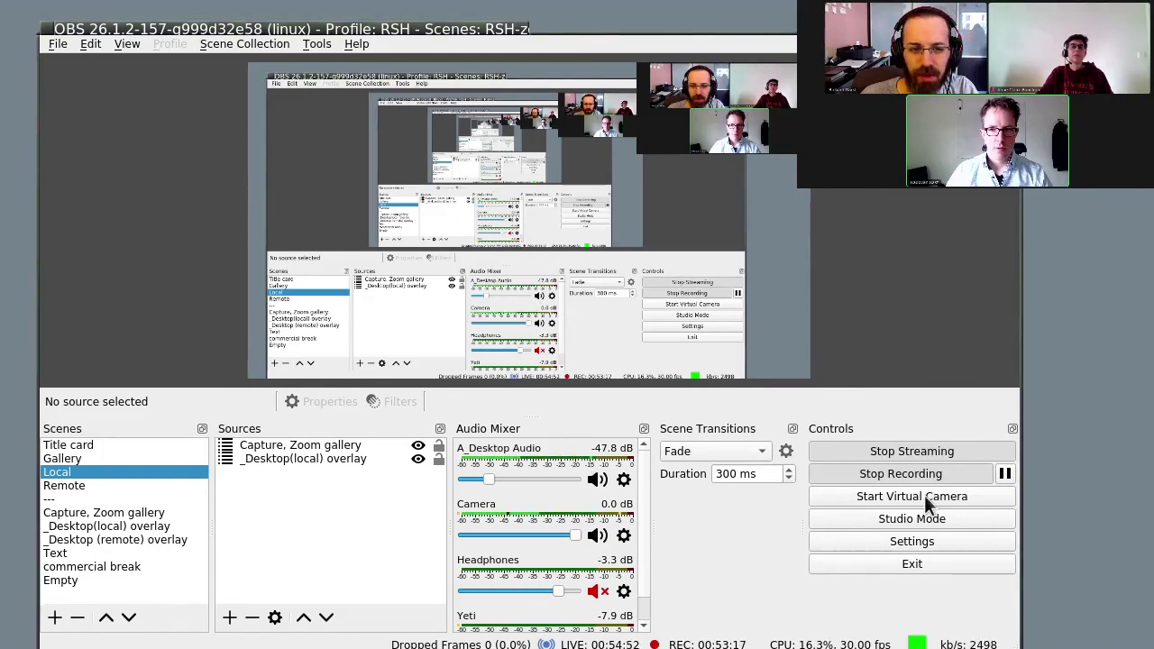
Bring up and dismiss the A_Desktop Audio channel options, and open the effect filters of the Capture, Zoom gallery source
left_click(624, 480)
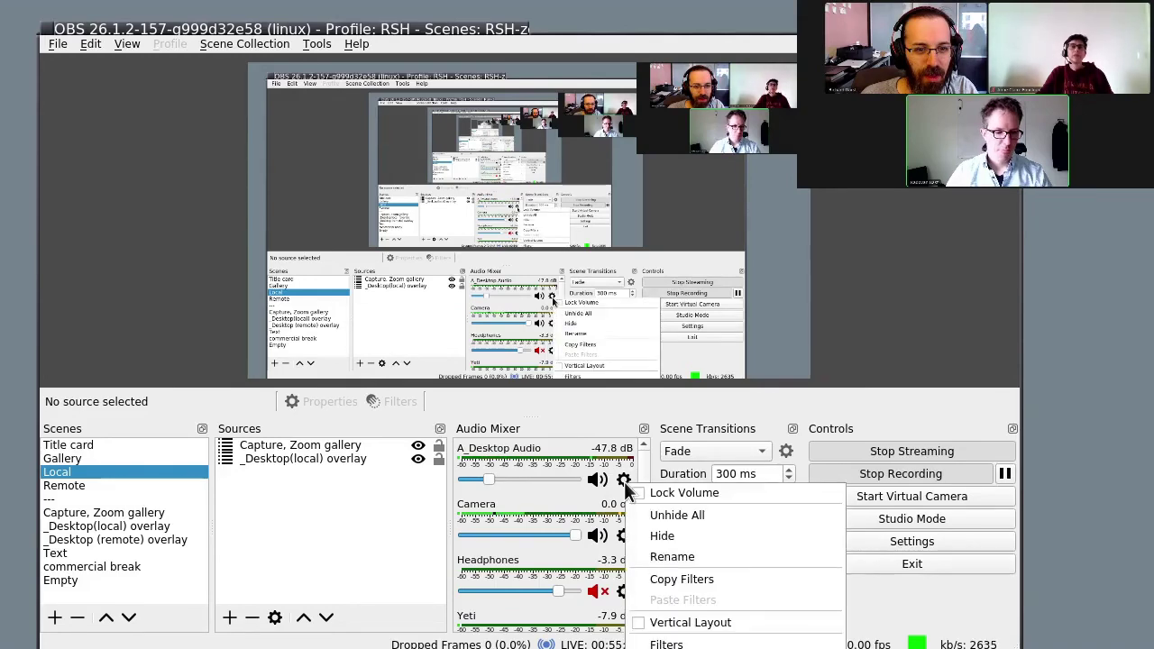
left_click(624, 482)
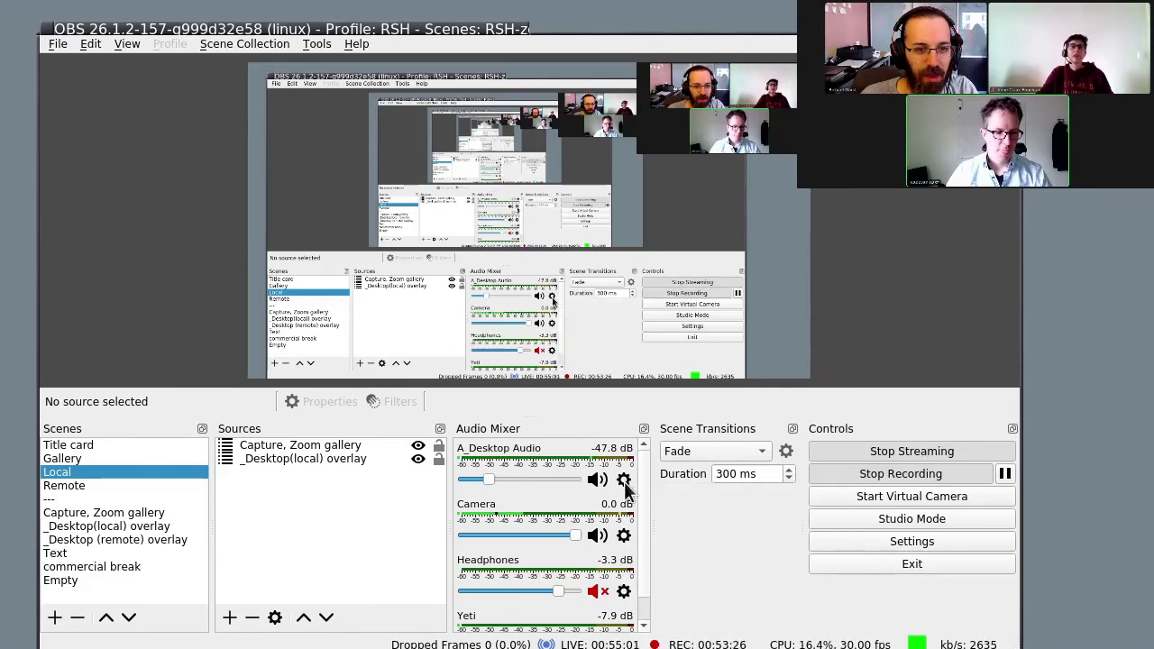
left_click(261, 370)
right_click(307, 346)
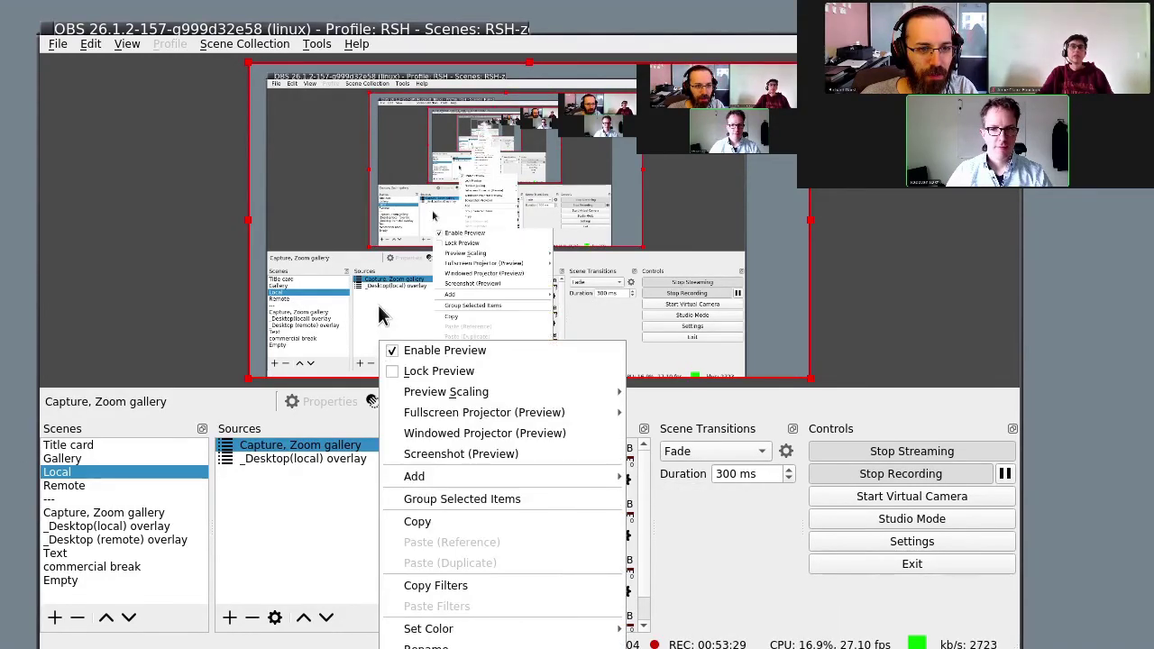
left_click(415, 446)
right_click(370, 455)
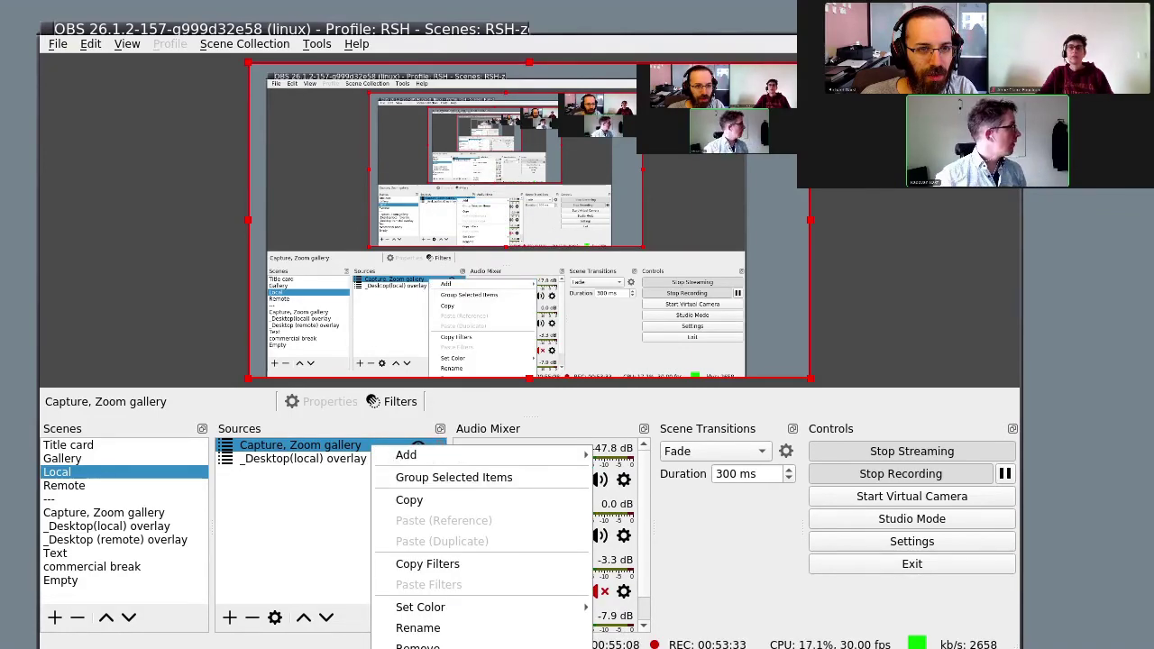
left_click(454, 582)
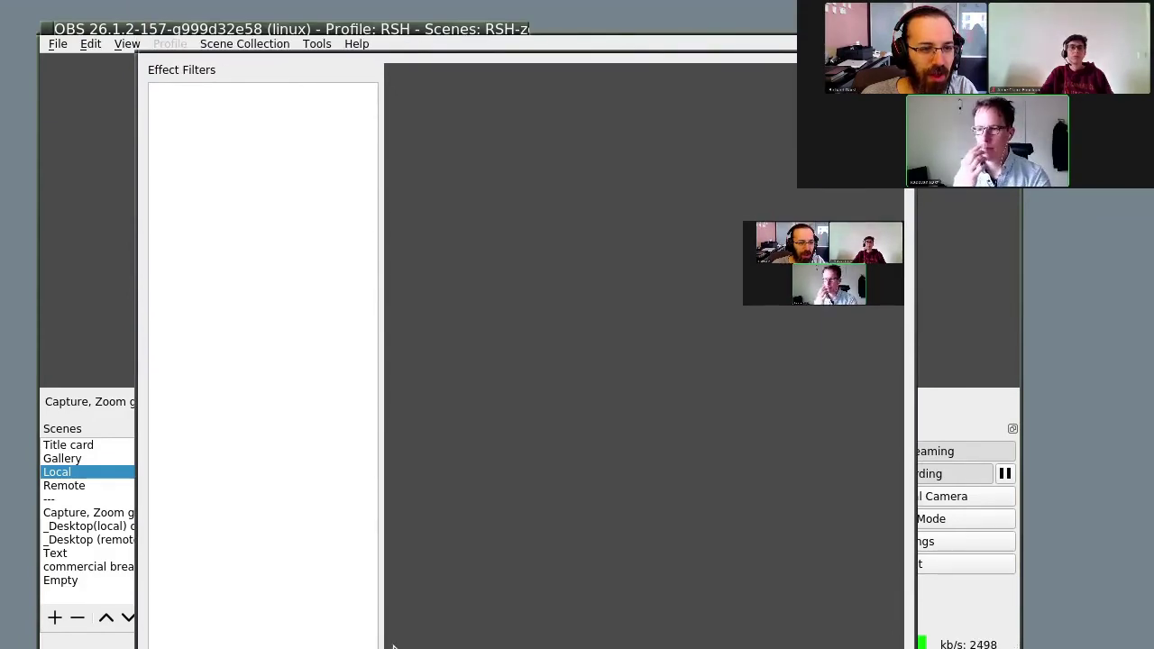
Shrink the filters dialog, look over the effect filter types that can be added, and close it without adding any
left_click_drag(387, 642, 424, 206)
left_click(158, 244)
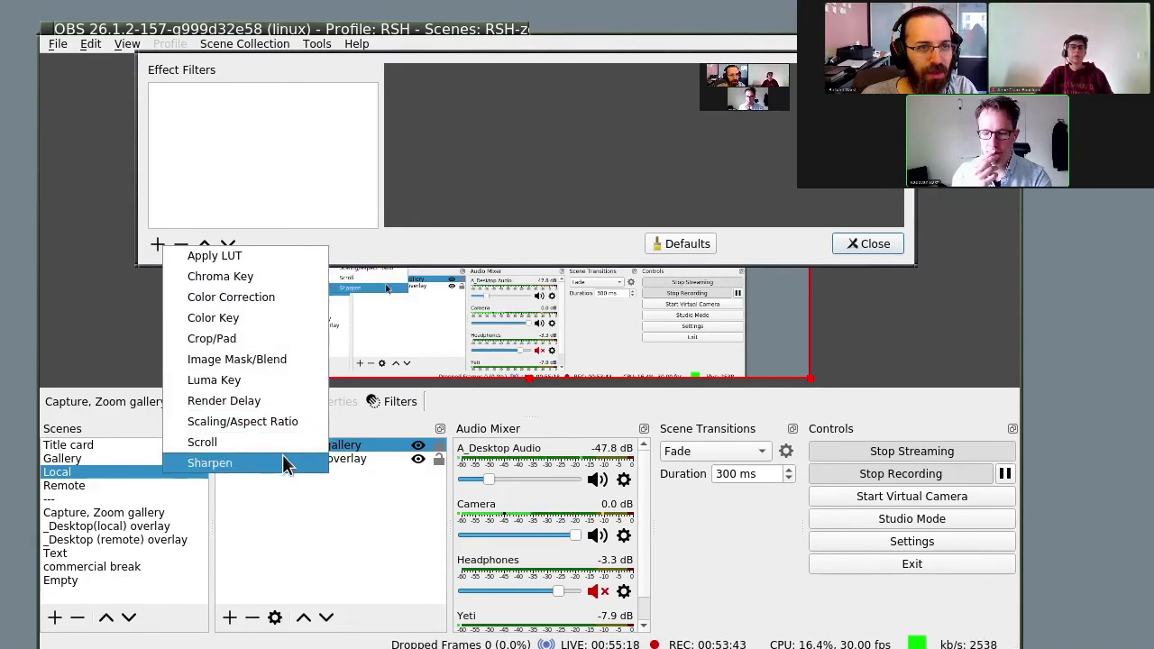
left_click(863, 244)
left_click(863, 243)
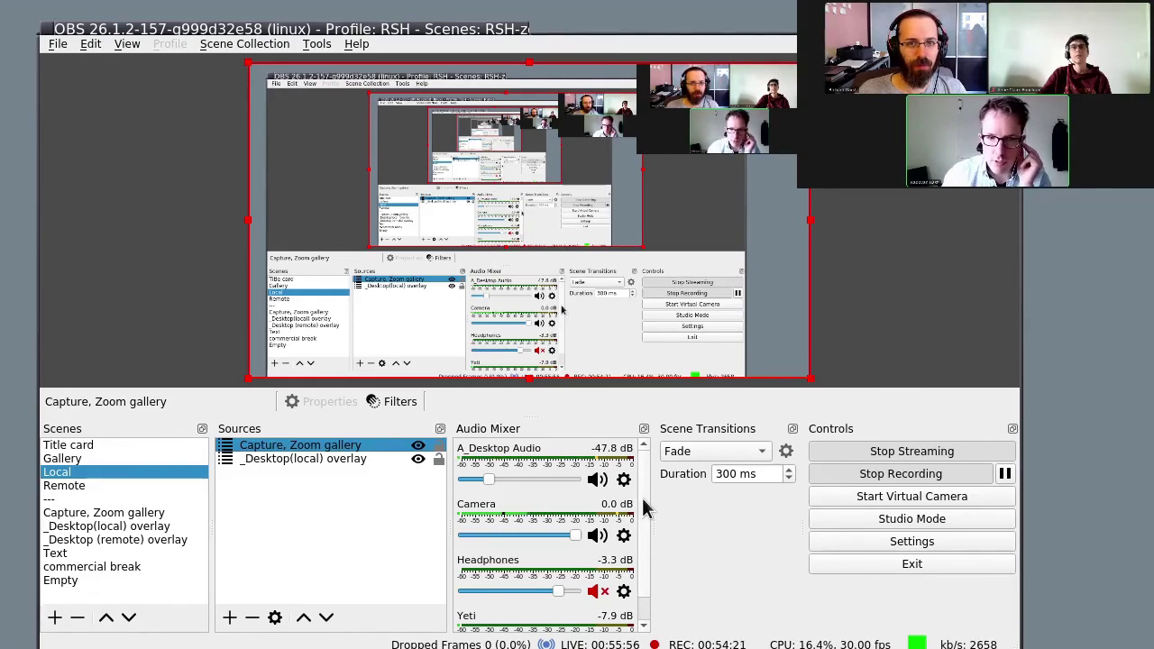
Raise the A_Desktop Audio volume to -2.3 dB and bring up the microphone and speaker choices in the Zoom meeting
left_click_drag(490, 481, 554, 484)
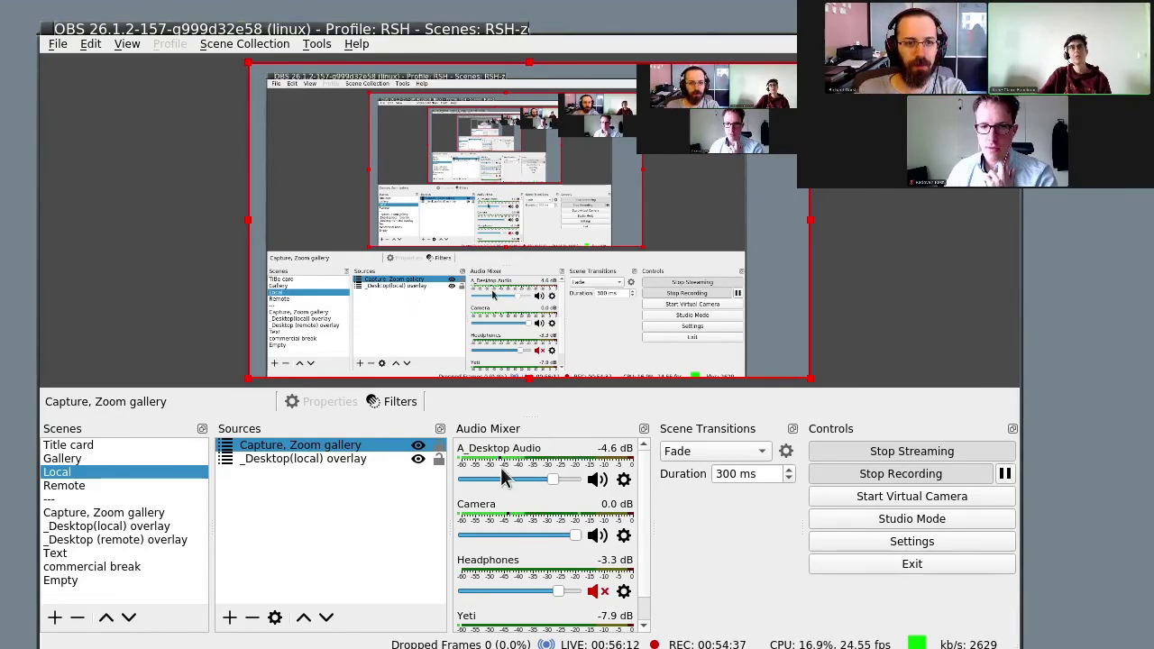
left_click_drag(550, 484, 564, 485)
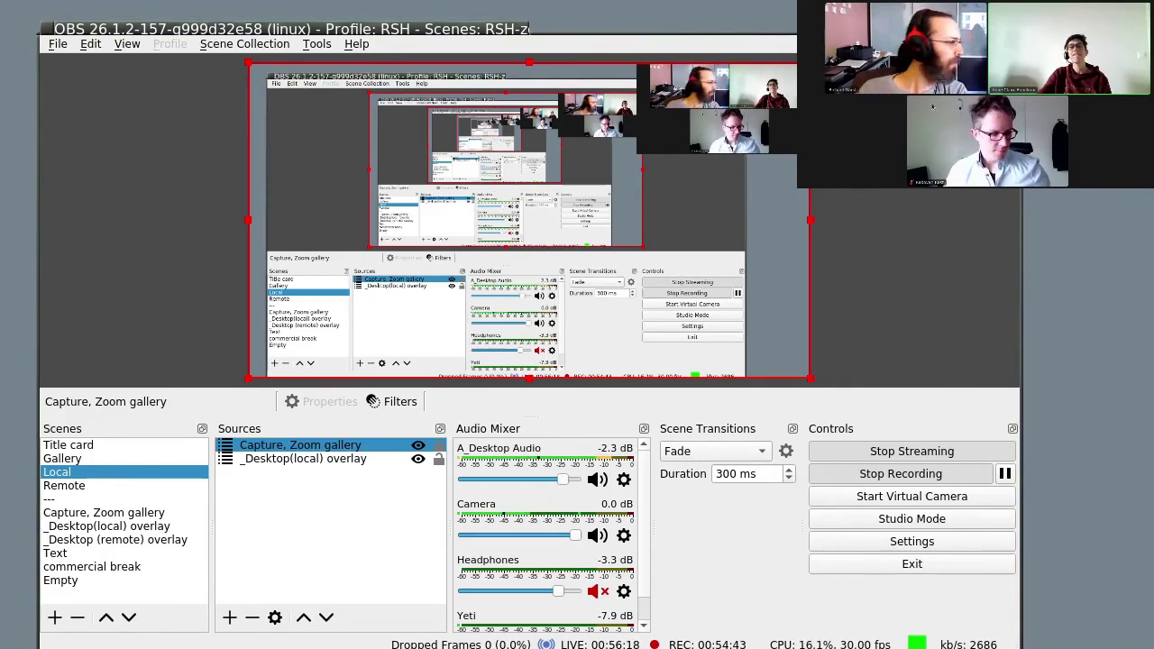
left_click(838, 184)
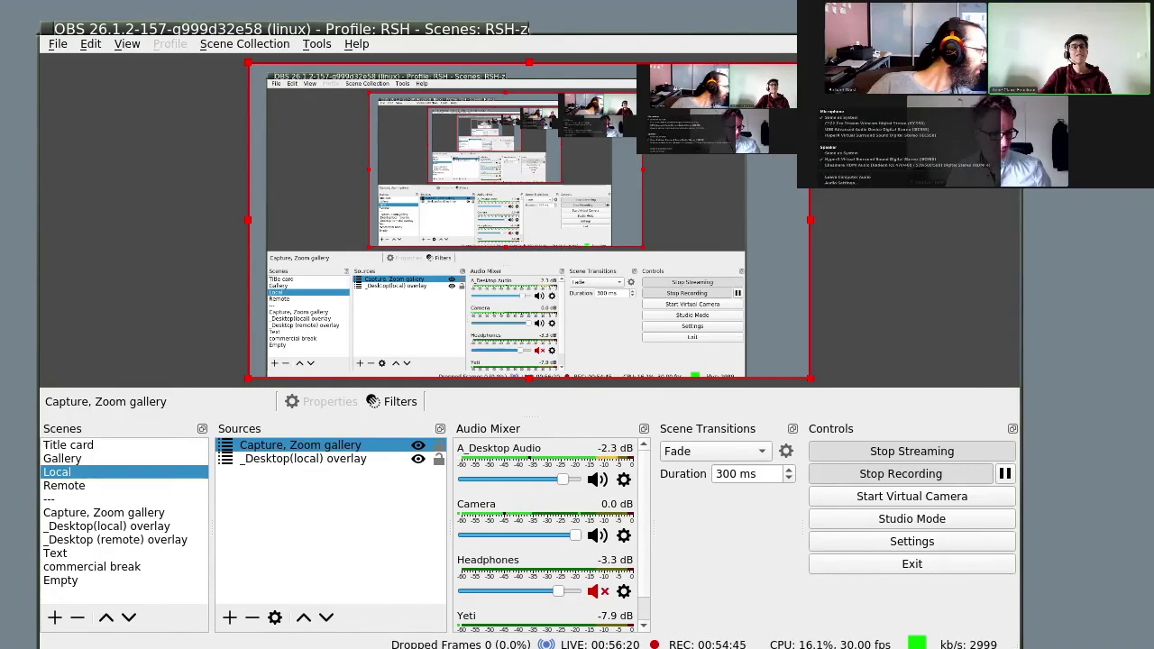
left_click(866, 158)
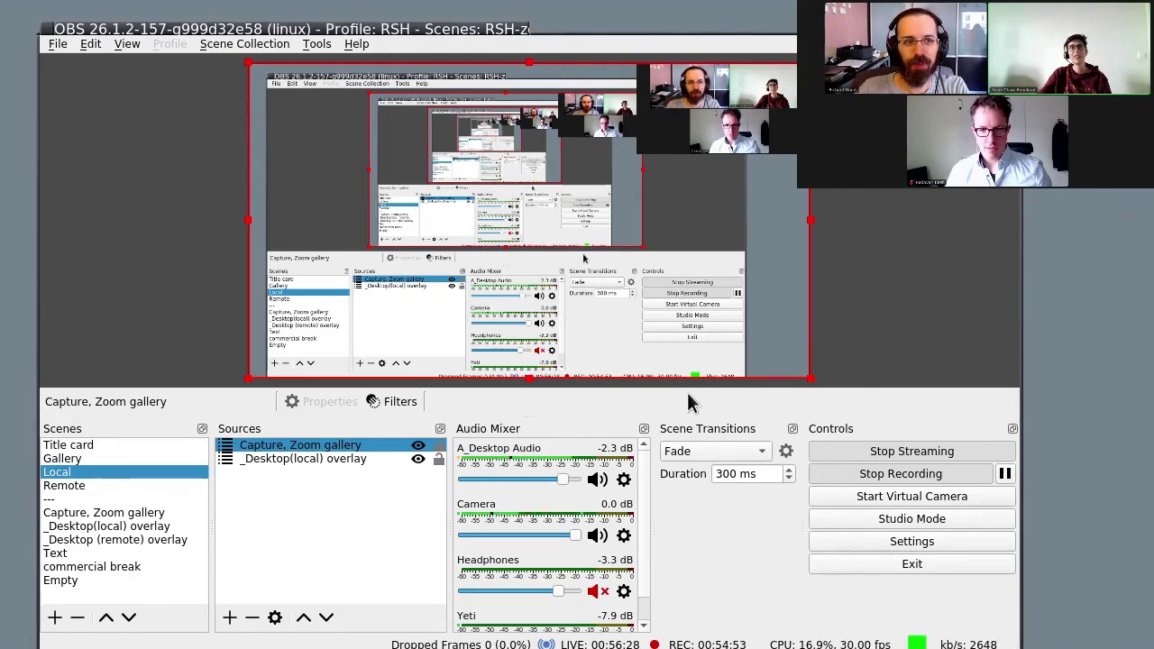
Look over the advanced audio properties of the active sources, including monitoring and track assignments, and close them without changes
left_click_drag(687, 393, 691, 372)
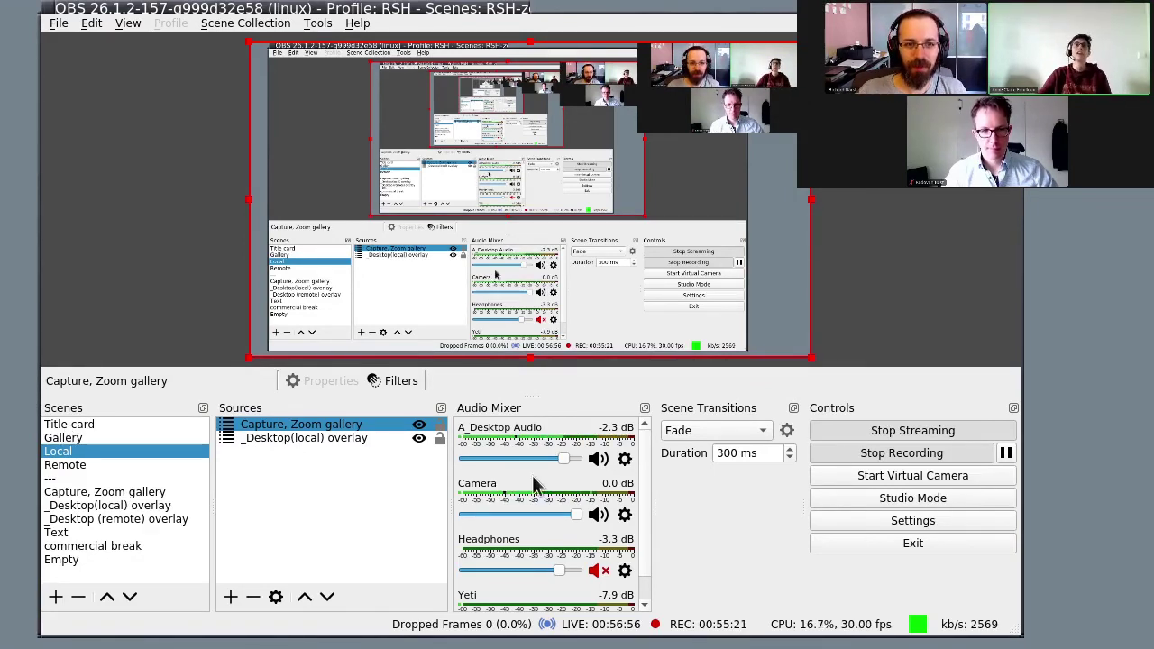
left_click(625, 459)
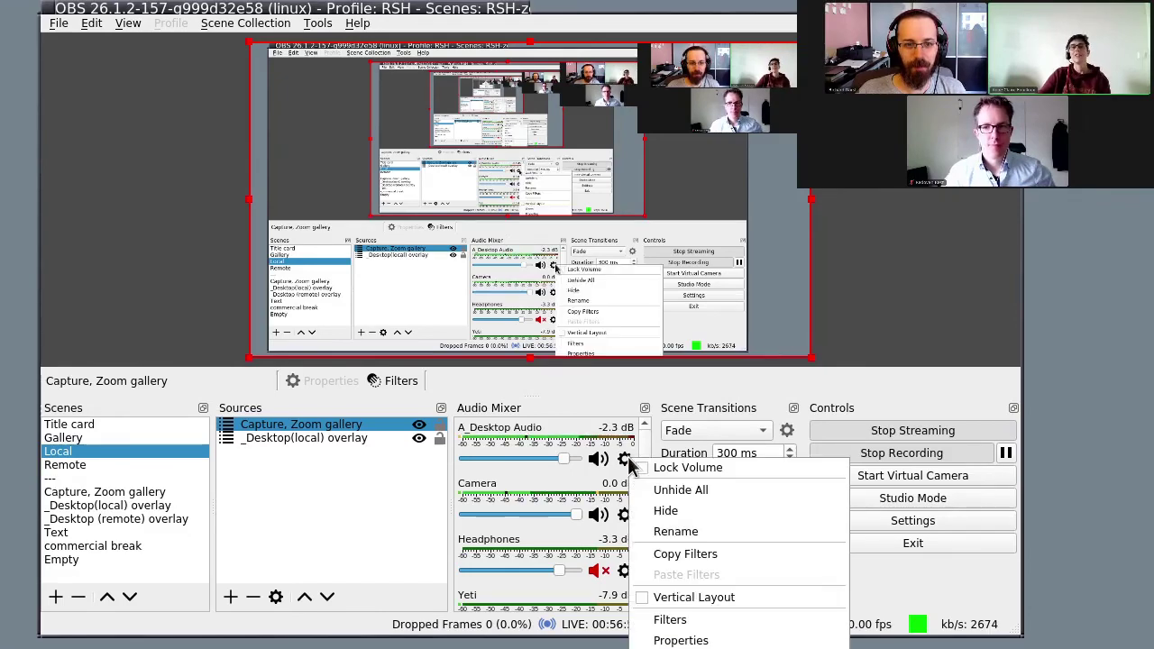
left_click(704, 648)
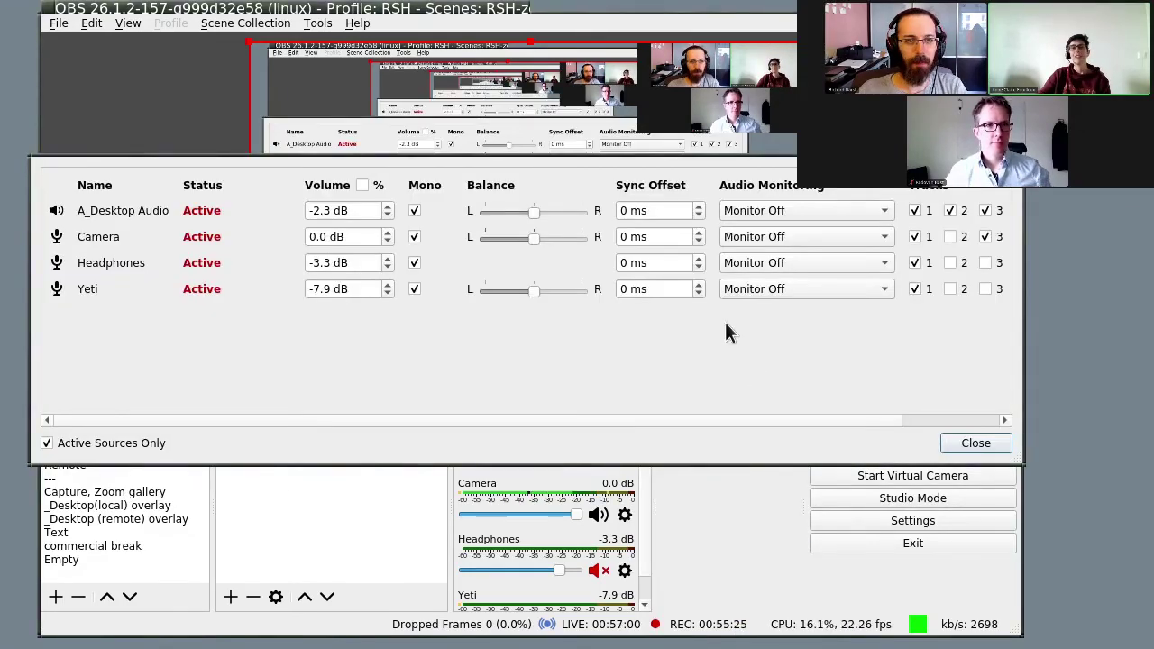
left_click_drag(724, 320, 1131, 648)
key("Escape")
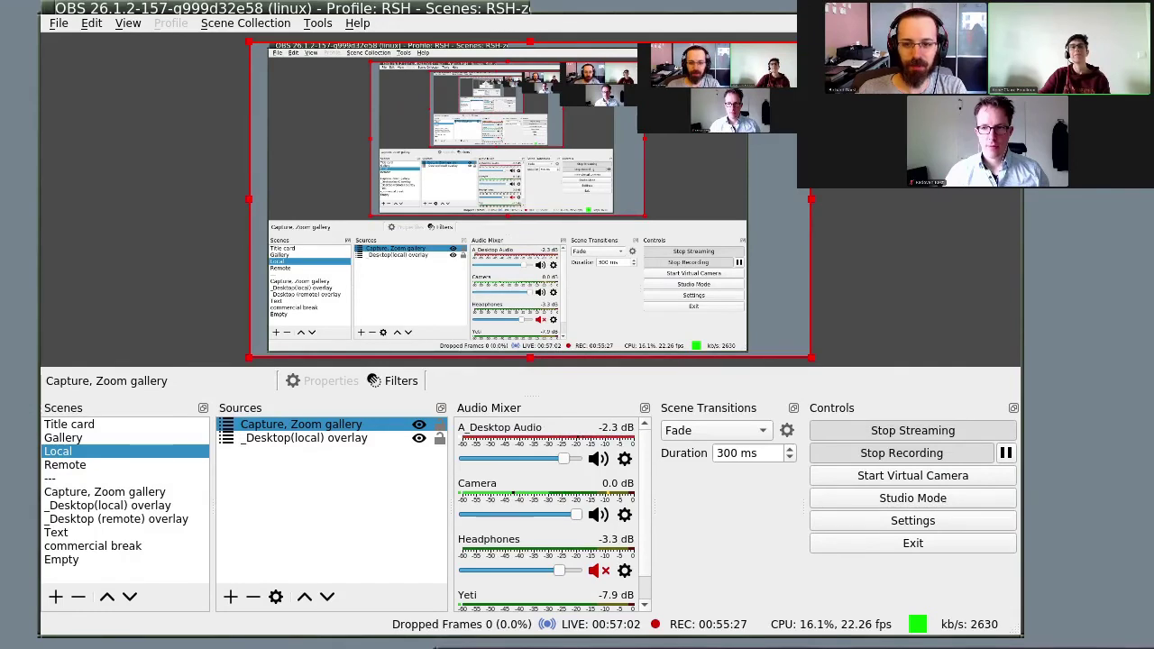